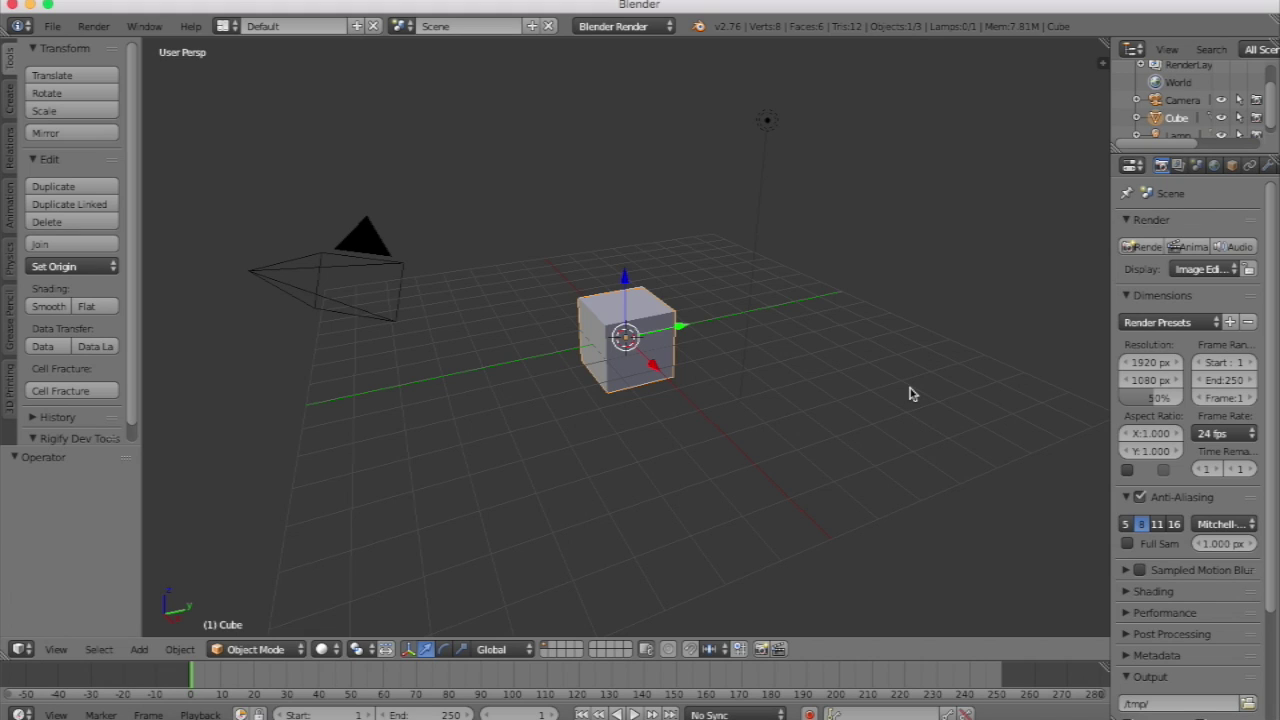
Delete the lamp and the camera so only the cube remains.
scroll(910, 394, down, 5)
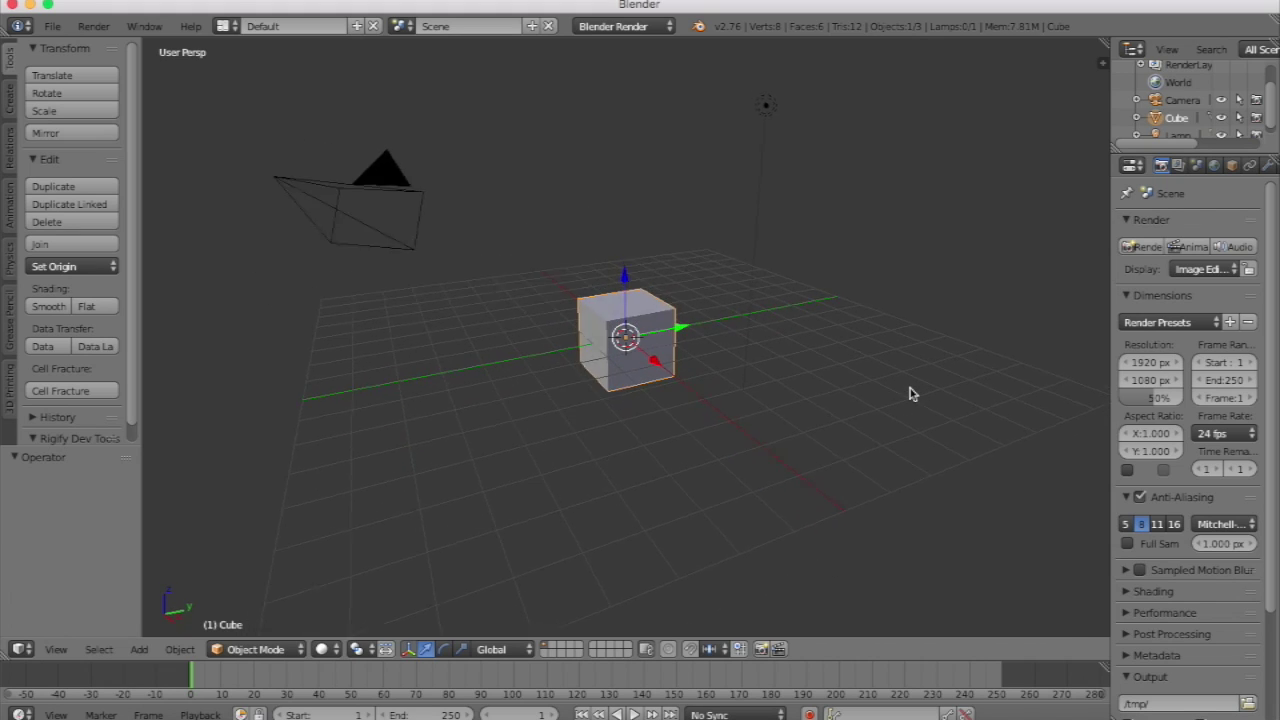
right_click(770, 128)
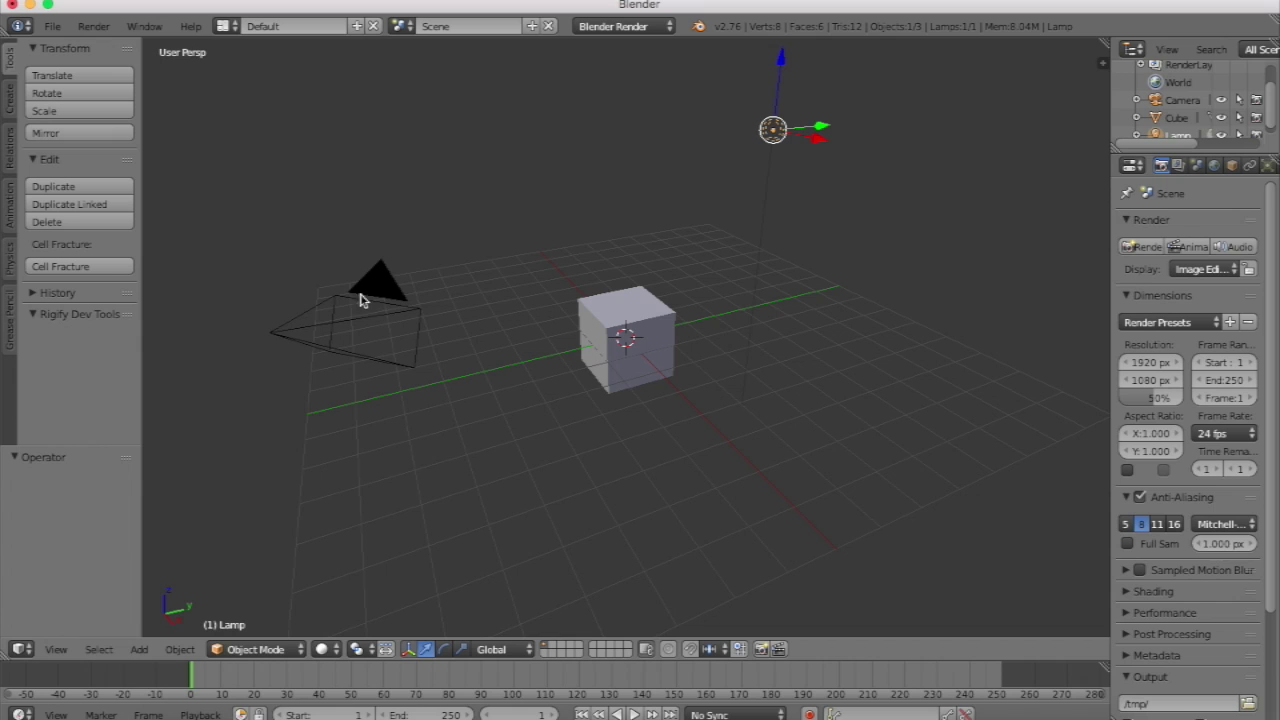
right_click(389, 291)
key(x)
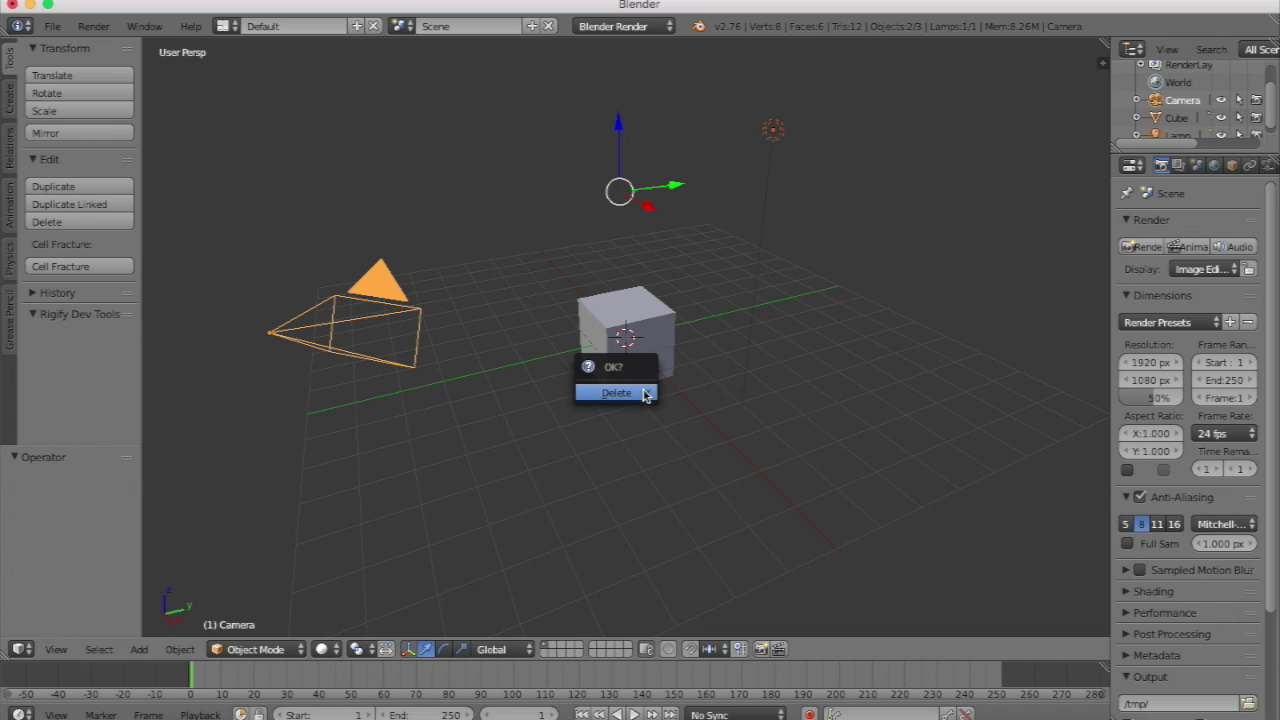
click(643, 397)
Select the cube and widen the Properties area beside the viewport.
scroll(643, 394, up, 6)
scroll(646, 380, down, 4)
scroll(646, 369, down, 3)
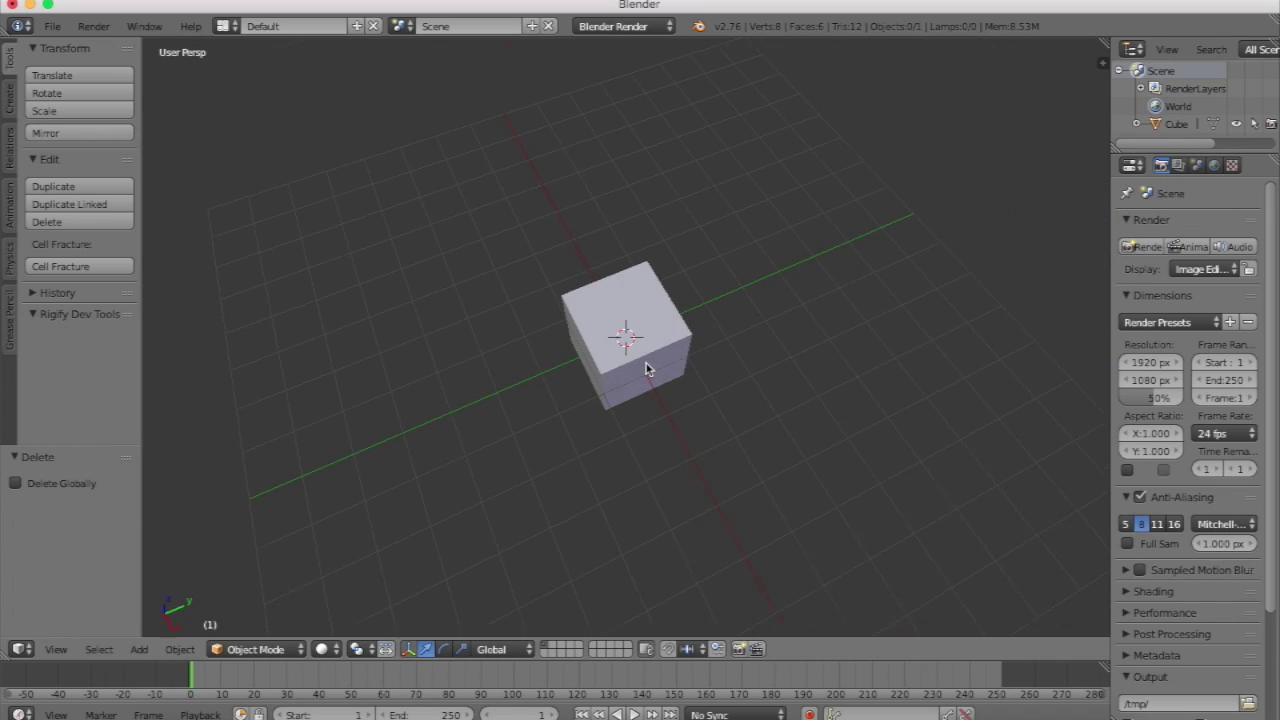
right_click(646, 369)
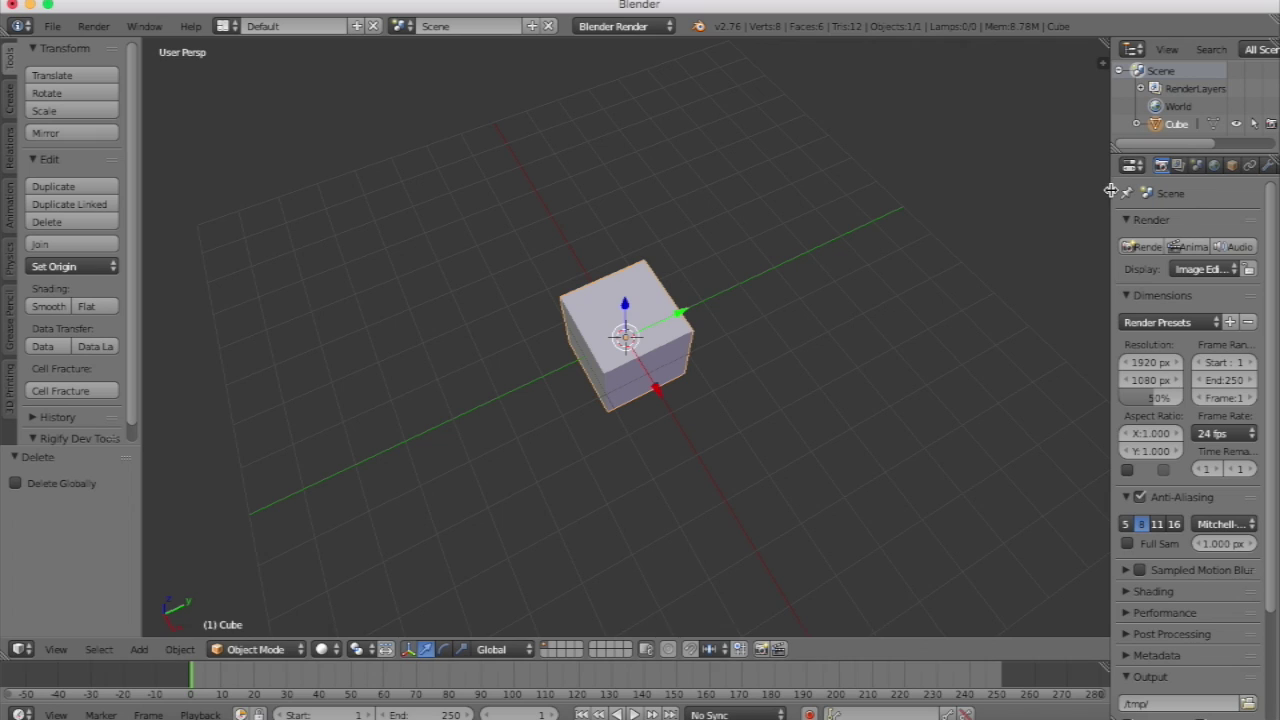
drag(1112, 190, 1008, 190)
Add an Ocean modifier to the cube from the Modifiers tab.
click(1164, 165)
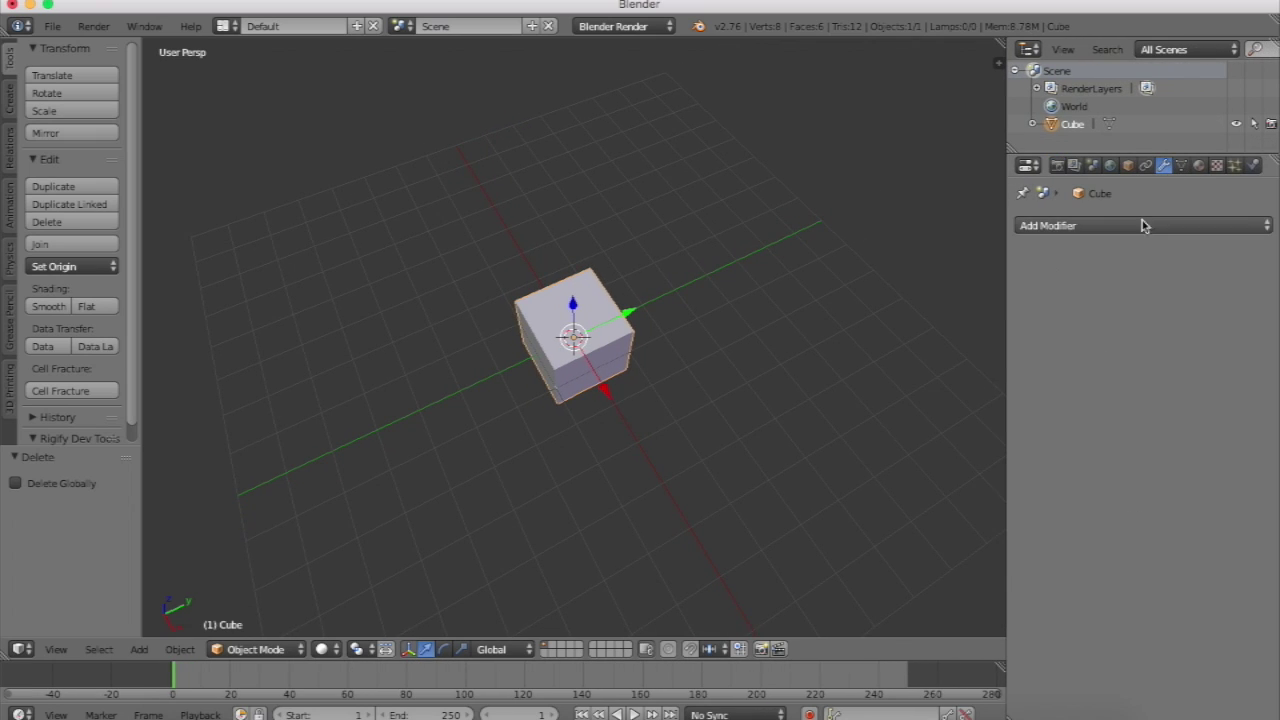
click(1131, 227)
click(1195, 364)
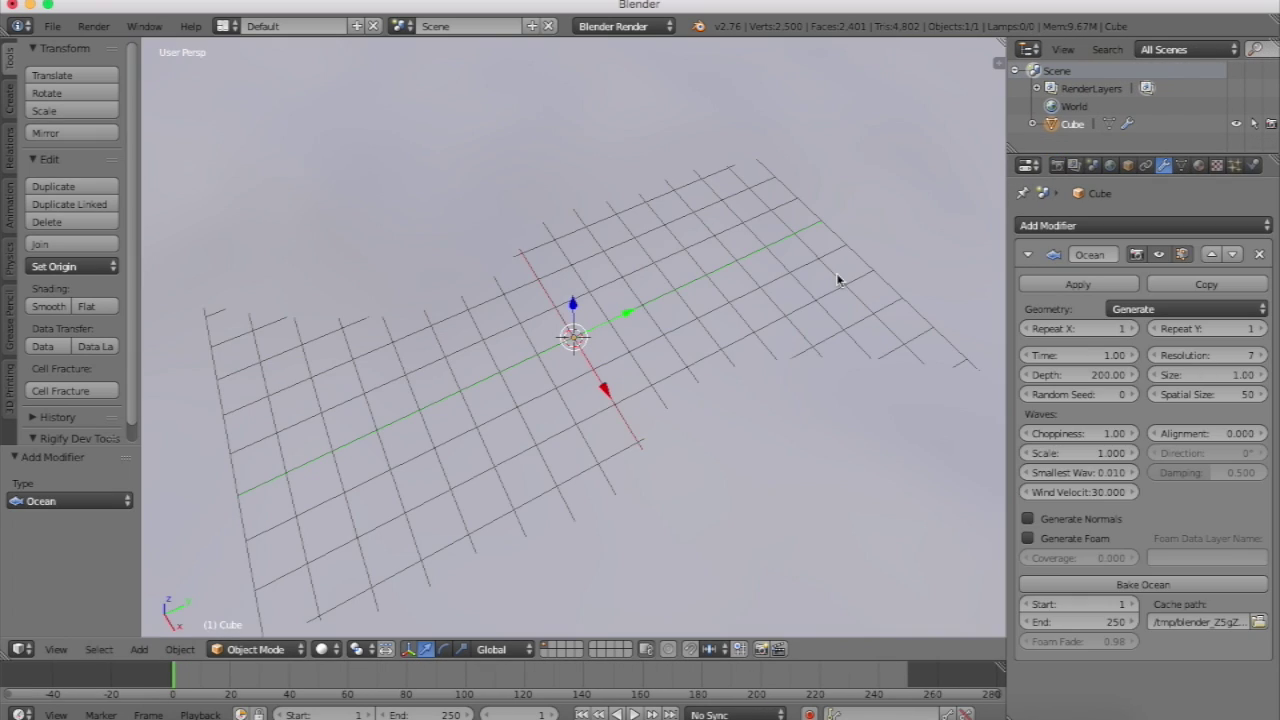
scroll(838, 280, up, 5)
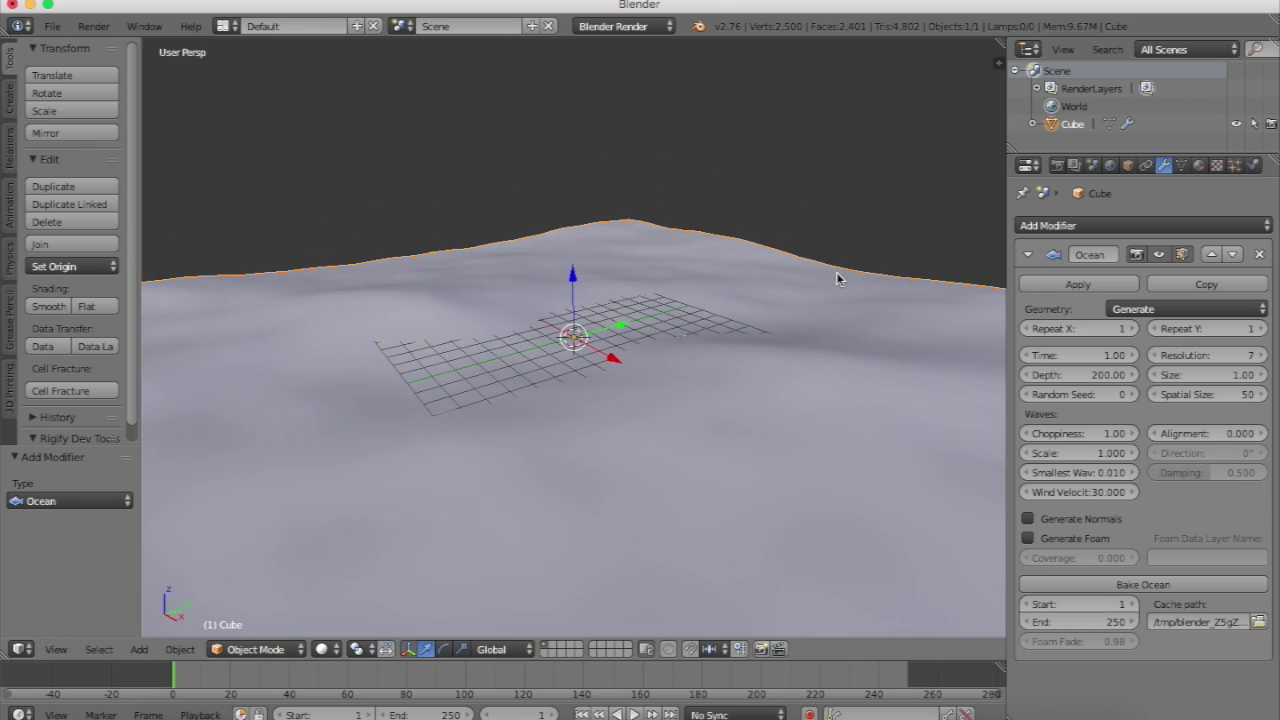
Set the ocean Resolution to 15, briefly trying 20 before reverting.
click(1158, 352)
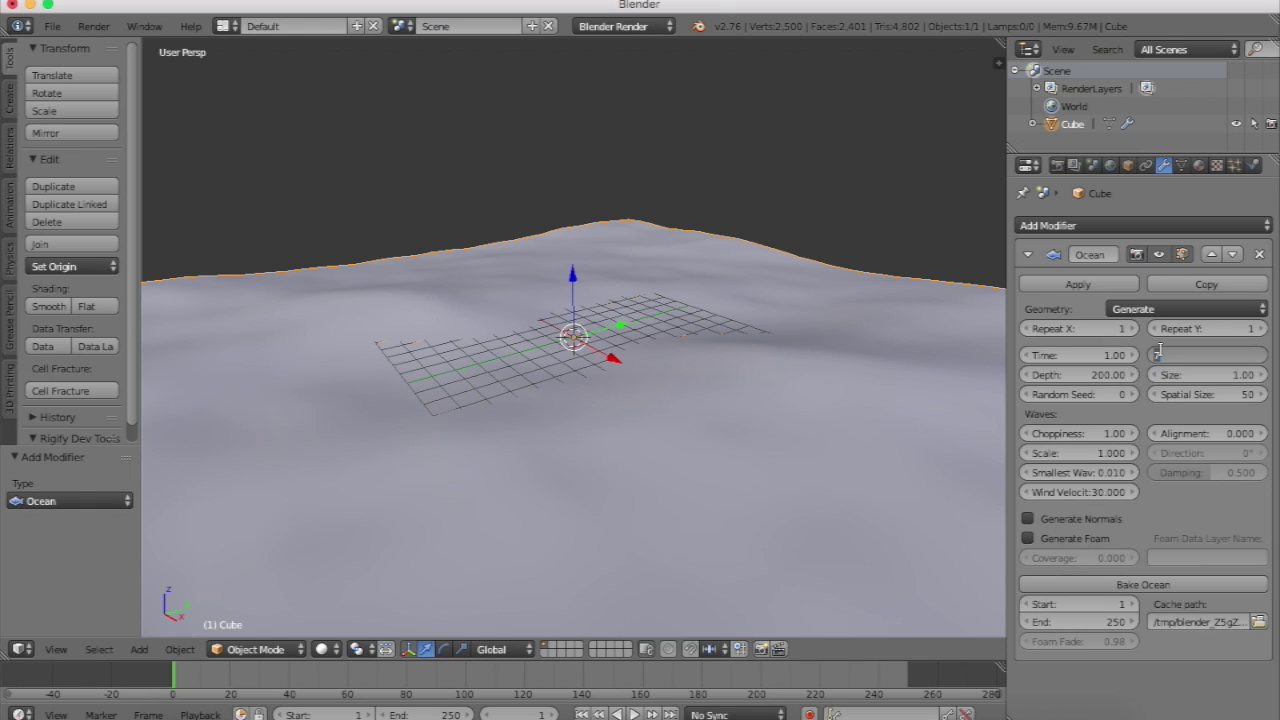
text(15)
key(Return)
click(1193, 358)
text(20)
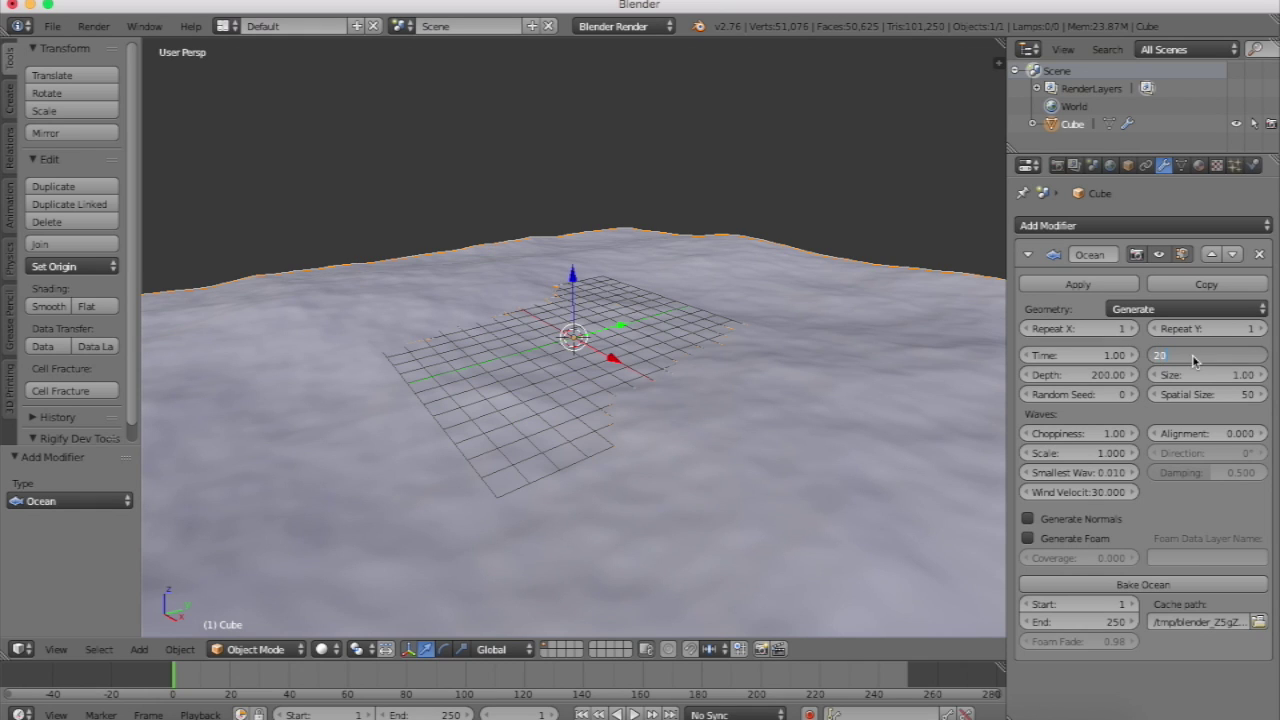
key(Return)
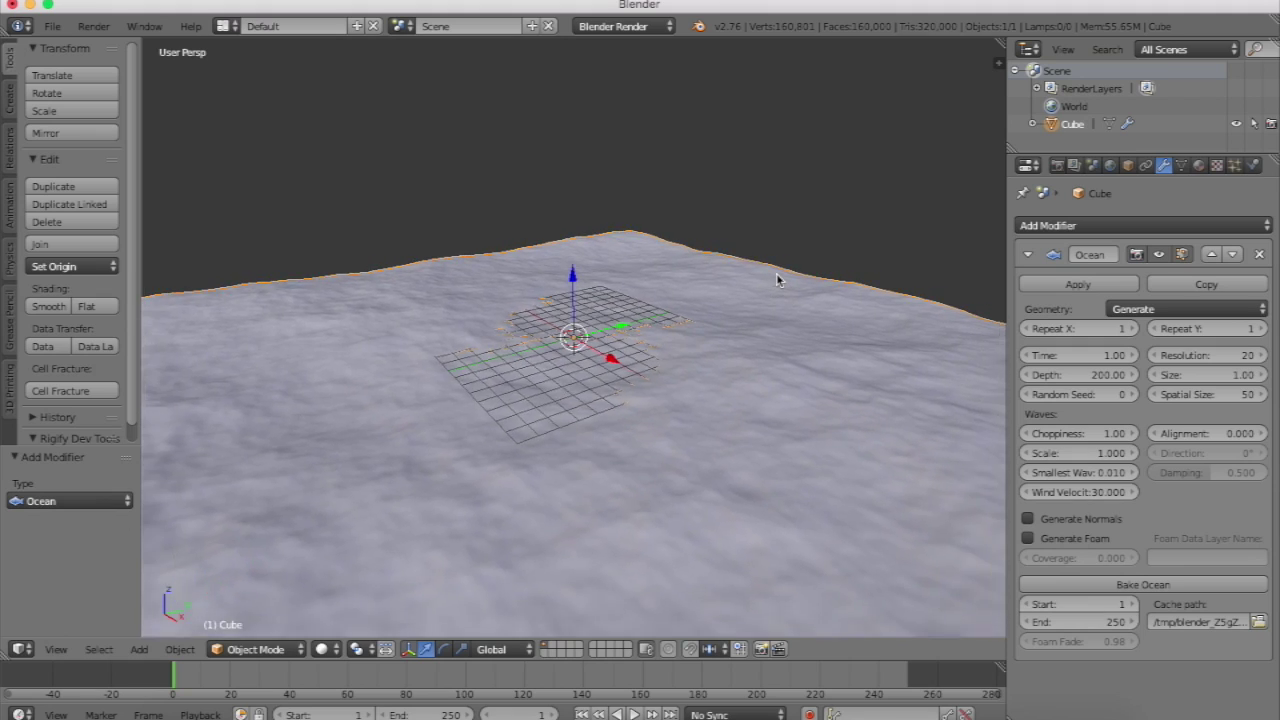
click(1225, 355)
text(1)
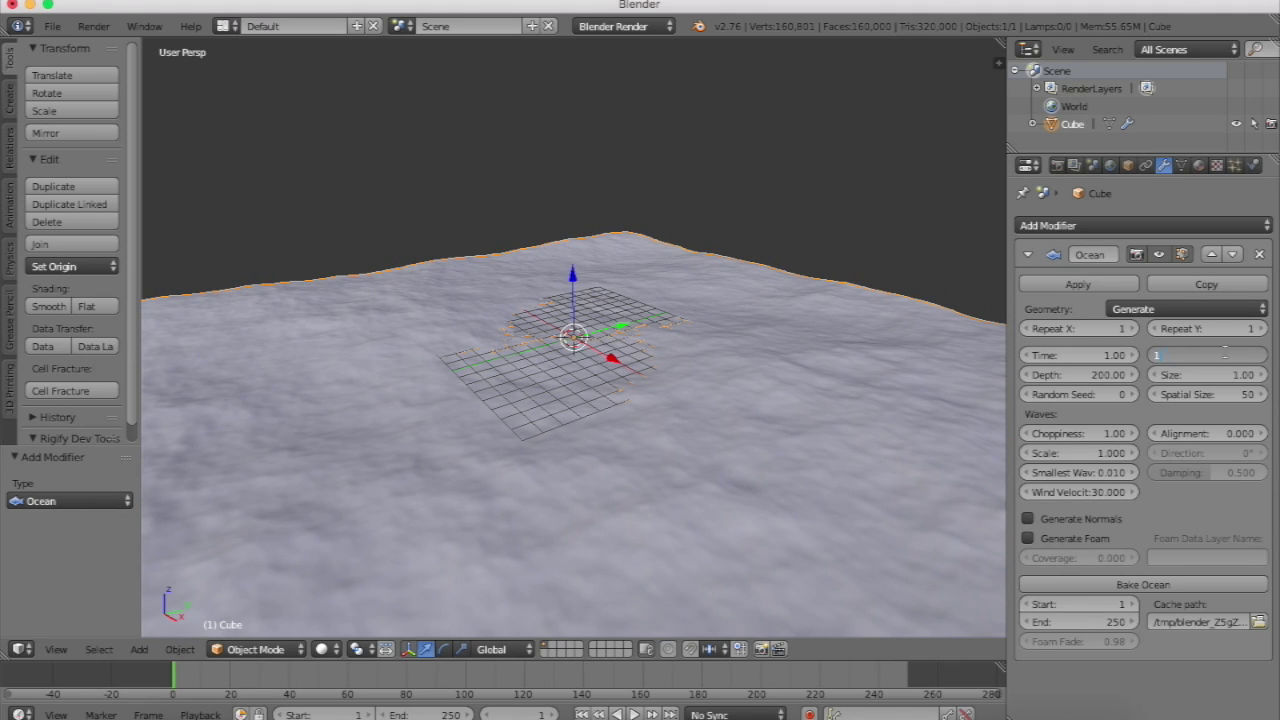
text(5)
key(Return)
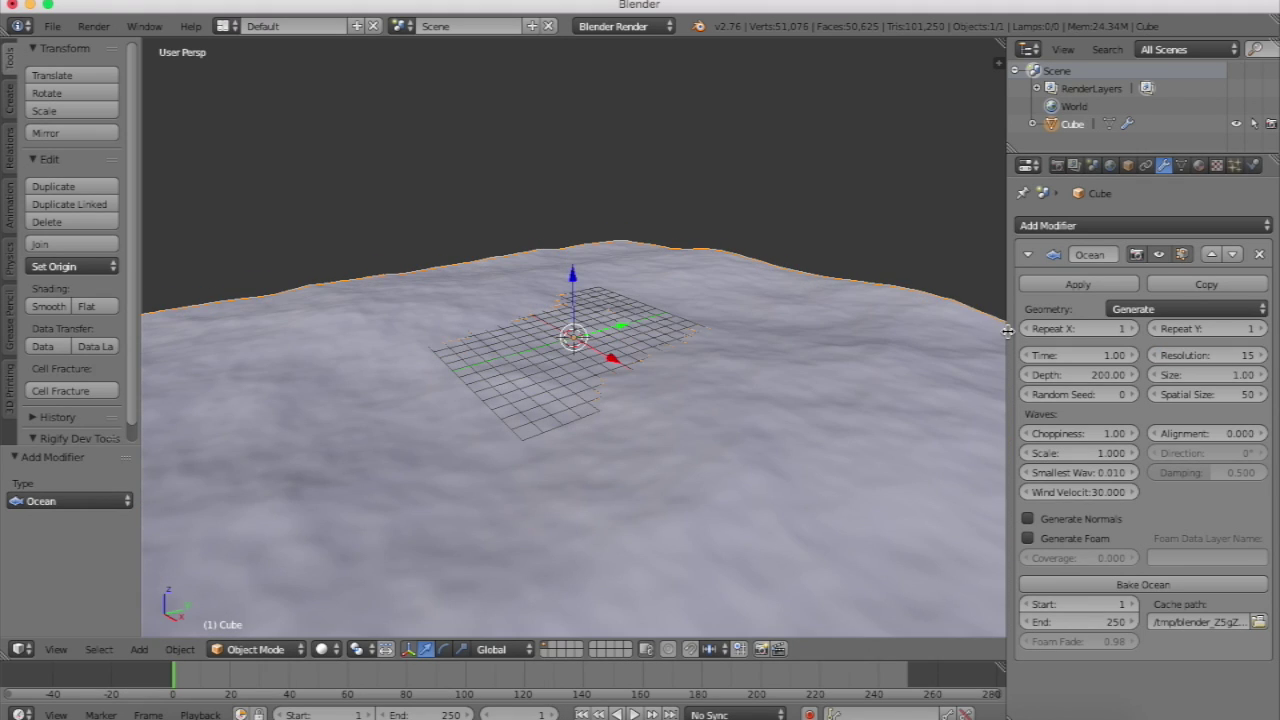
Set wave Scale to 2 and experiment with the Choppiness and Scale sliders.
click(1069, 457)
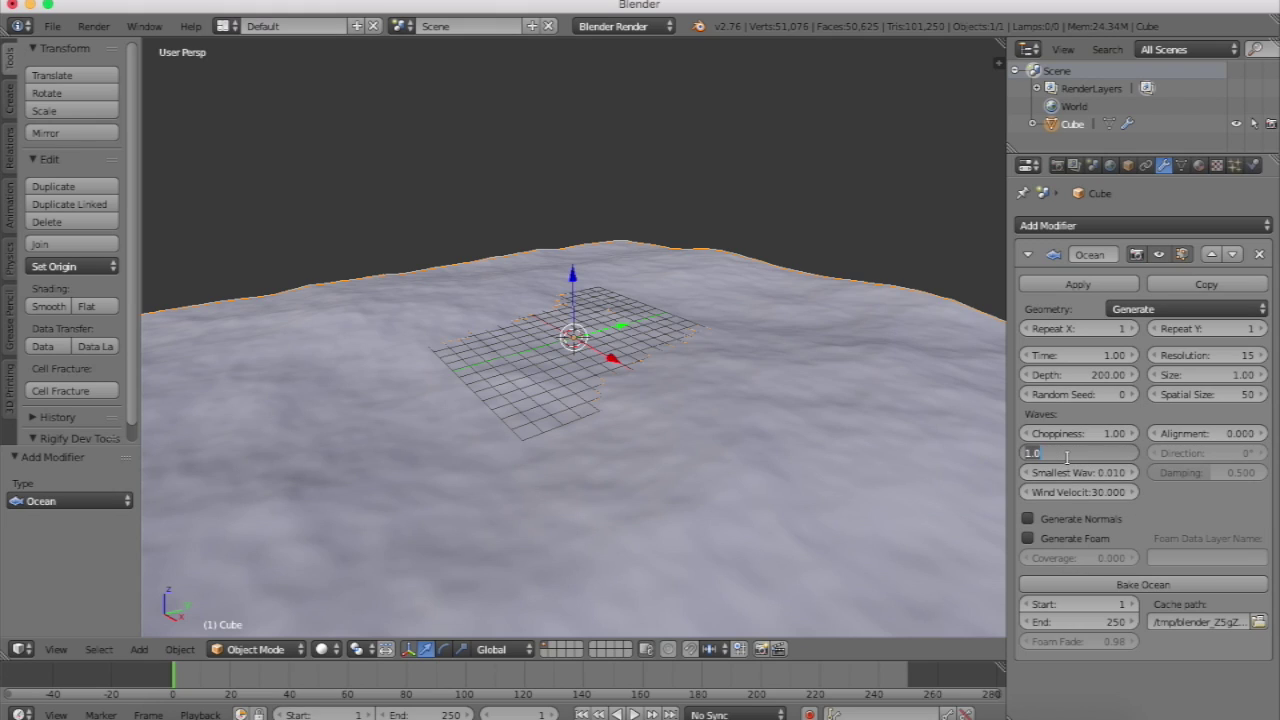
text(2)
key(Return)
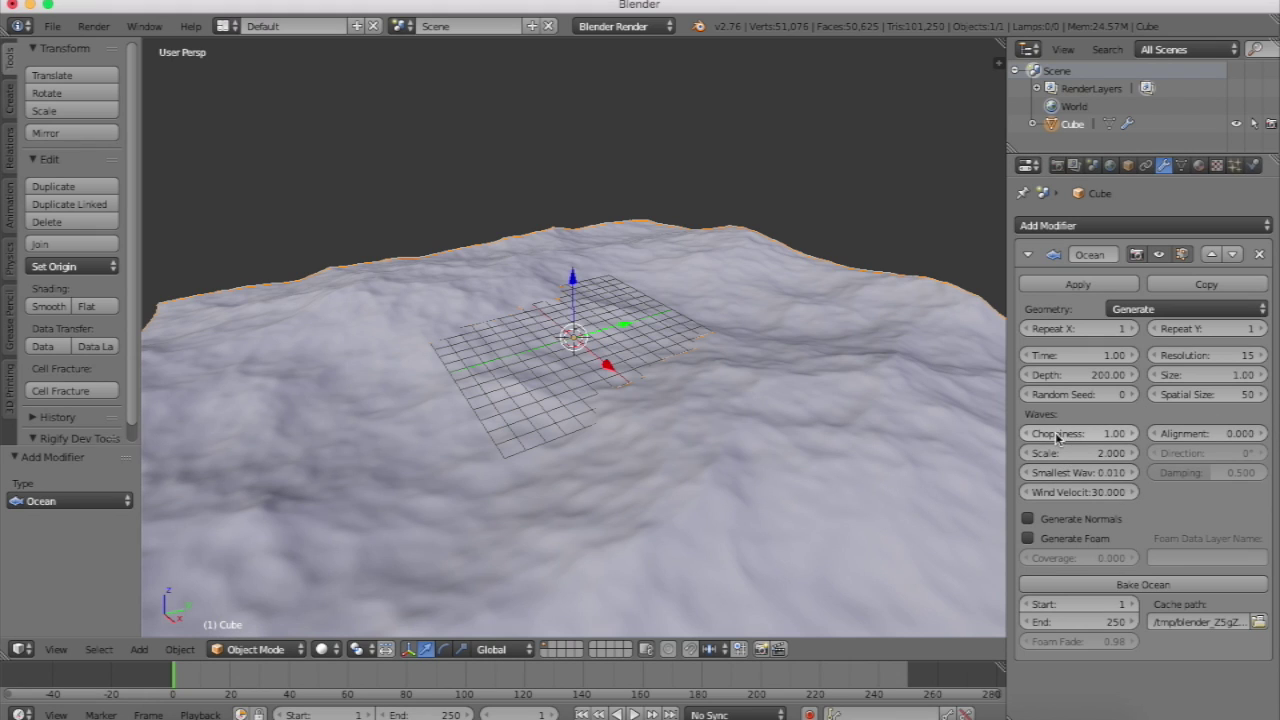
drag(1057, 437, 1177, 437)
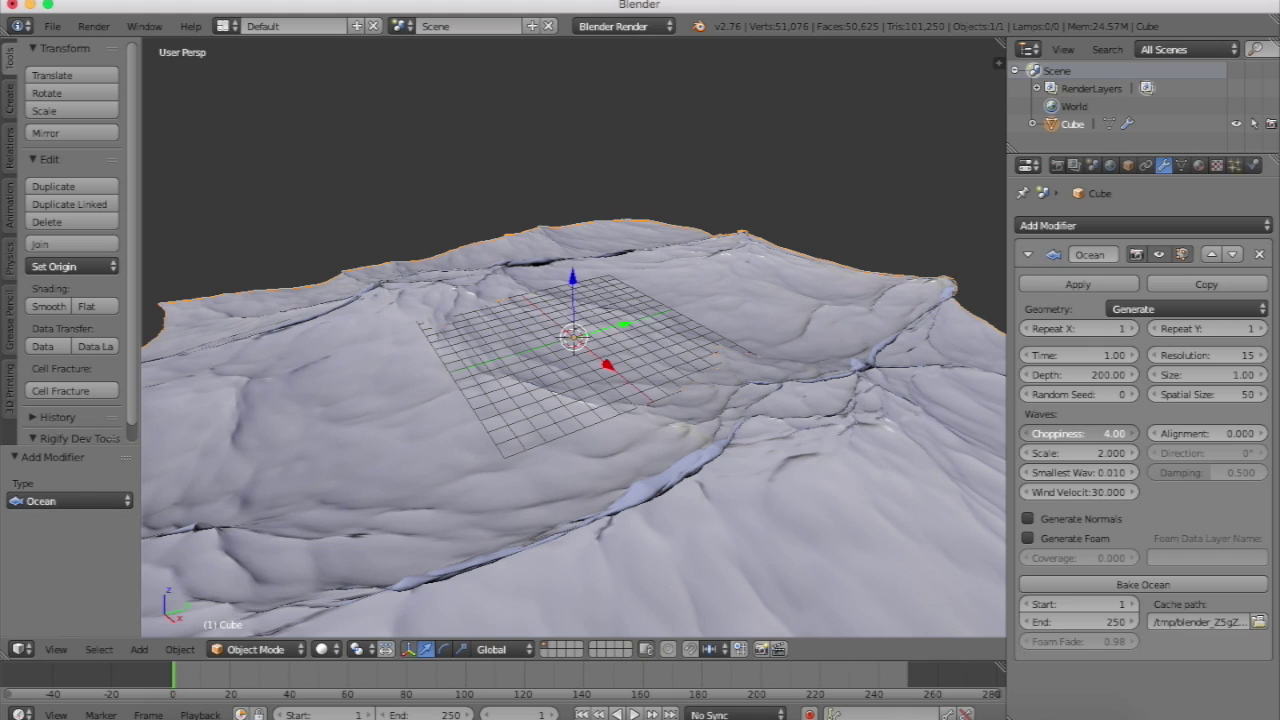
key(ctrl+z)
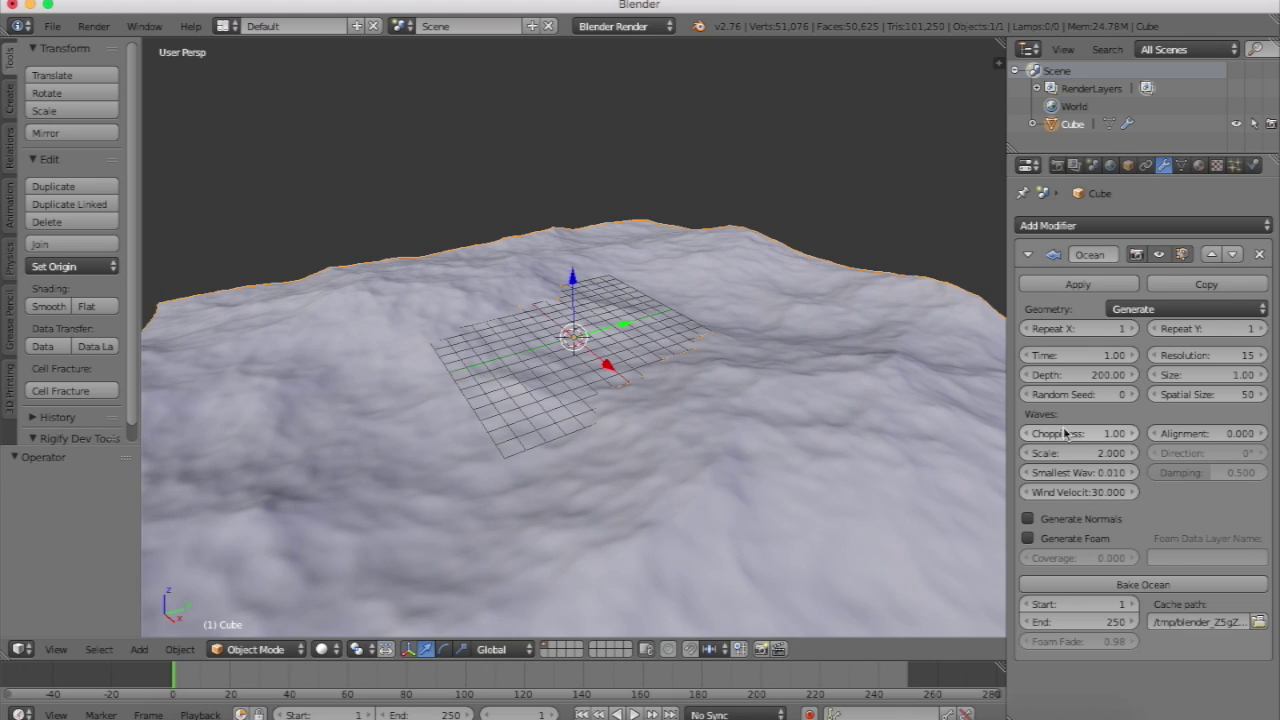
drag(1066, 433, 1140, 433)
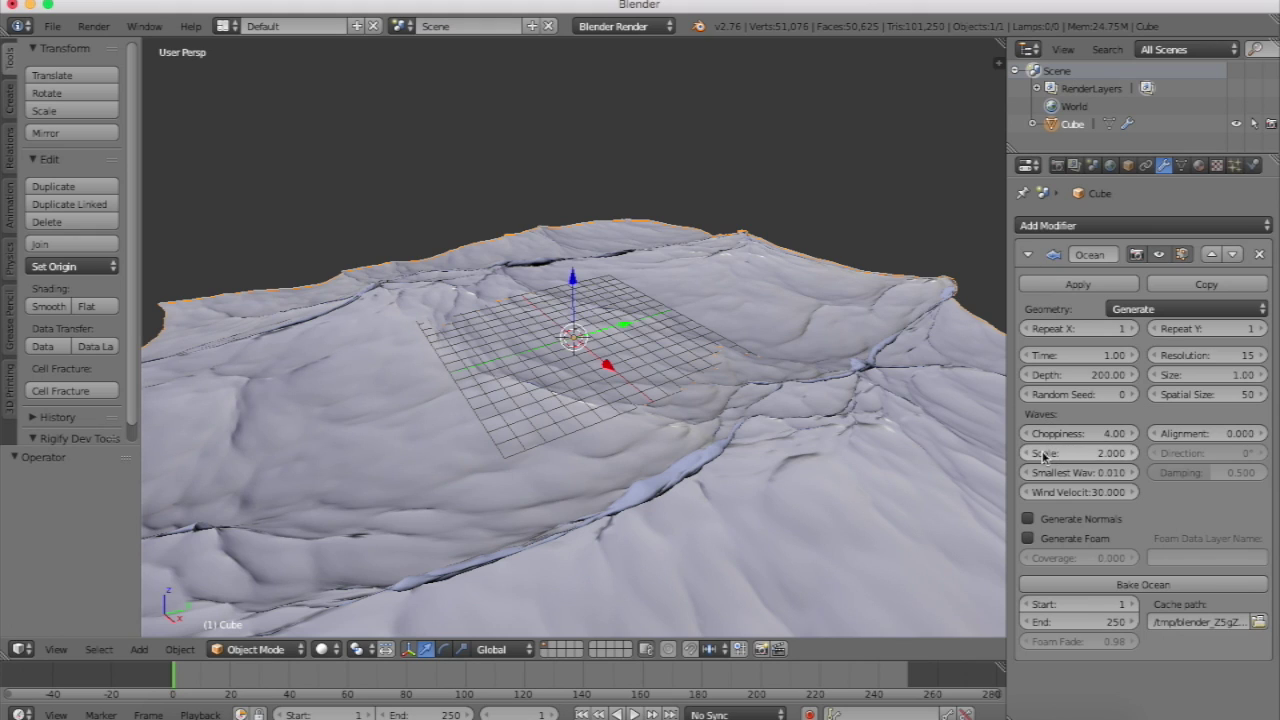
drag(1043, 456, 1149, 456)
Try Scale 5 and Choppiness 0.5, then settle on Choppiness 1 and Scale 2.
click(1080, 453)
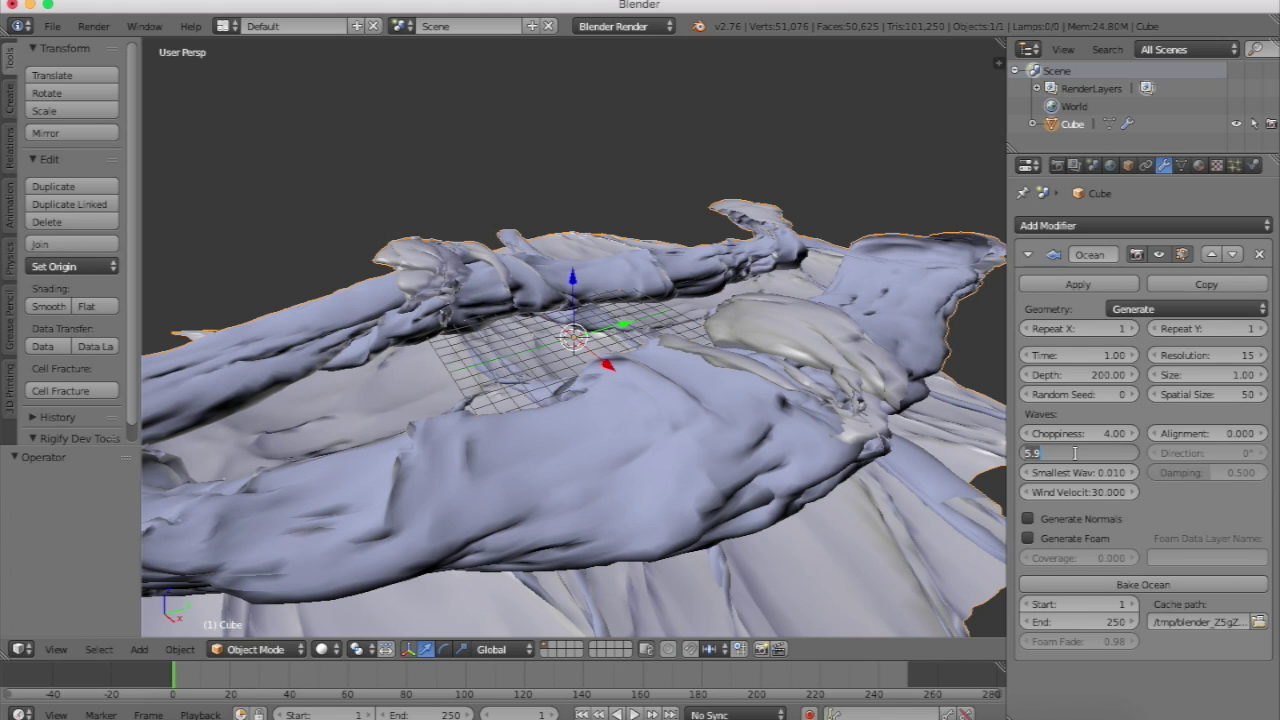
text(5)
key(Return)
click(1080, 433)
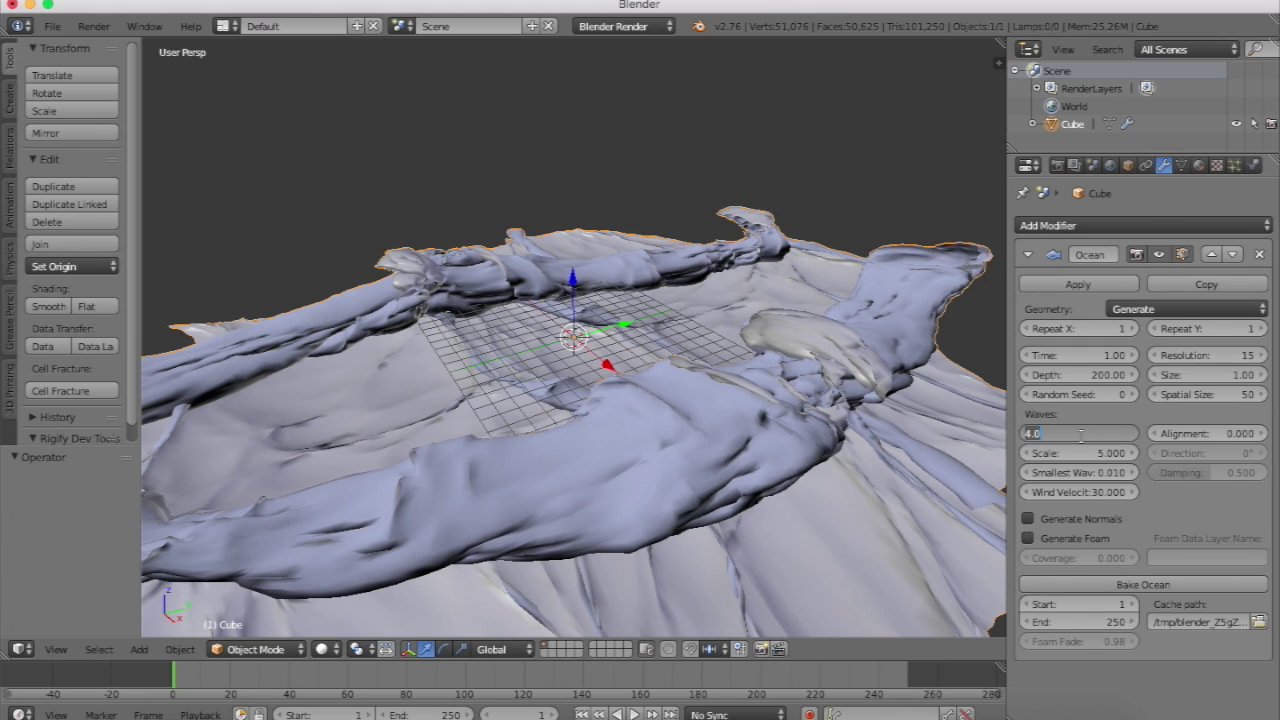
text(.5)
key(Return)
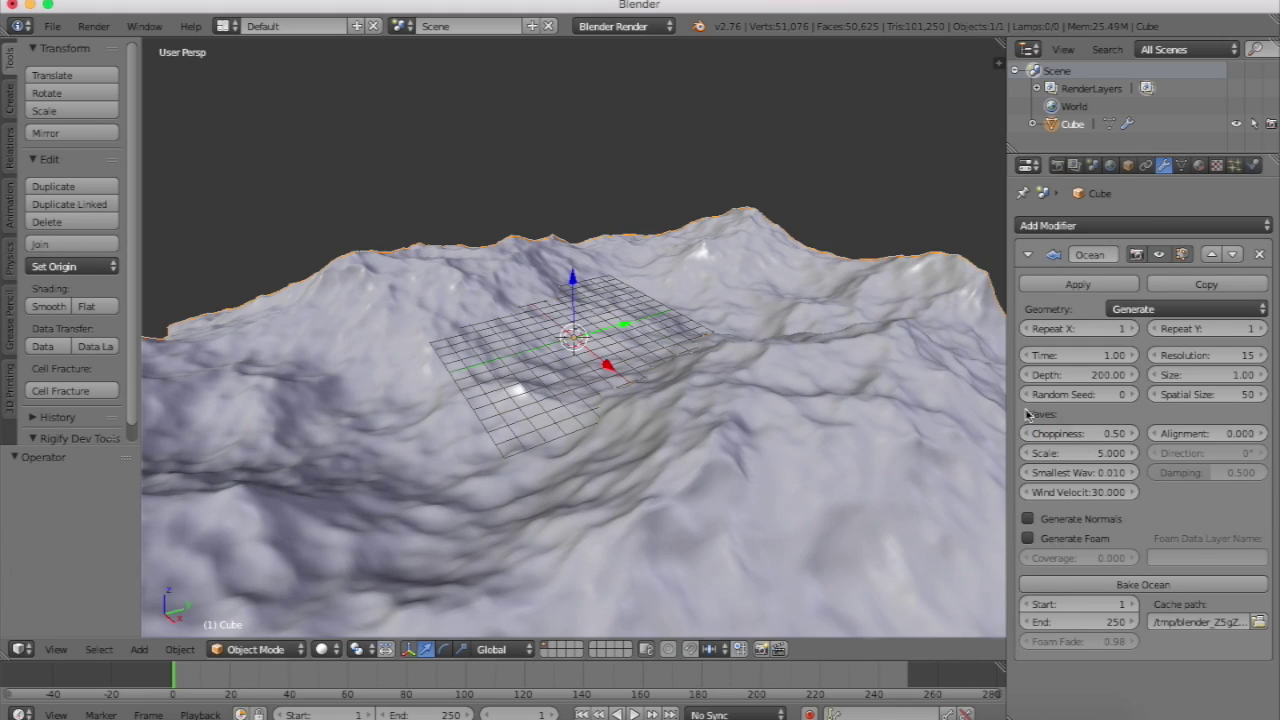
scroll(839, 368, down, 5)
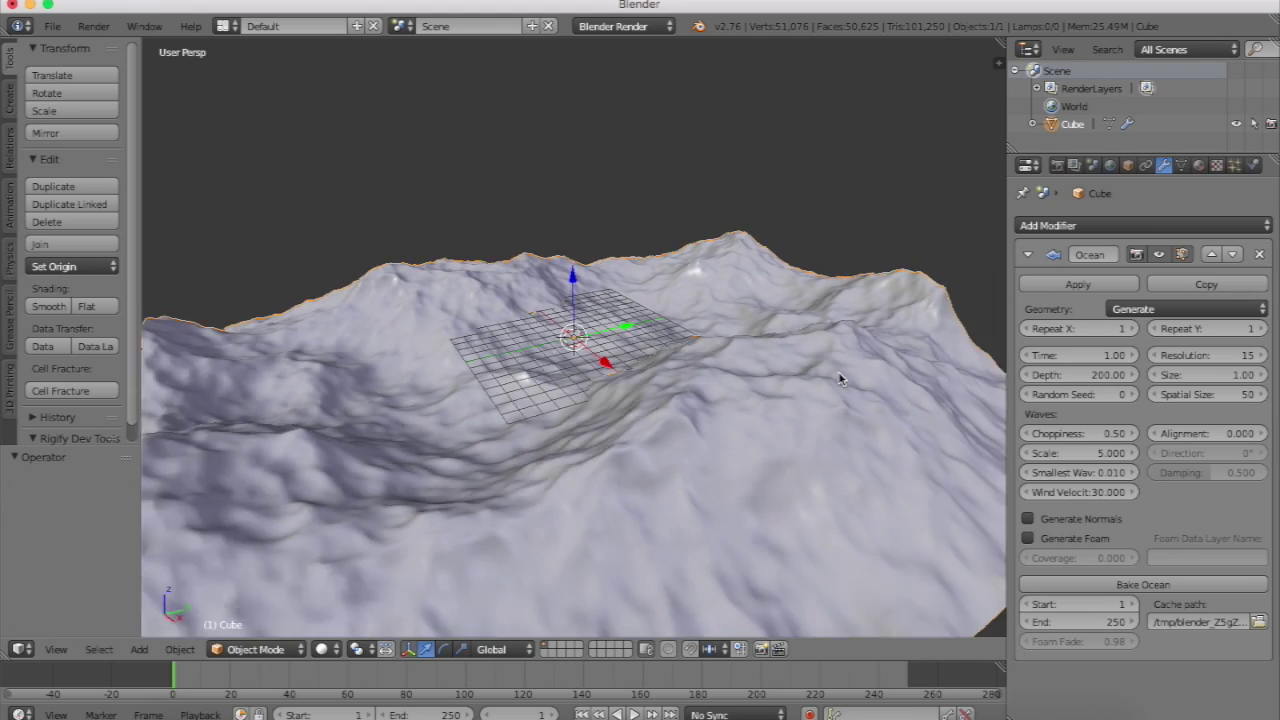
click(1103, 430)
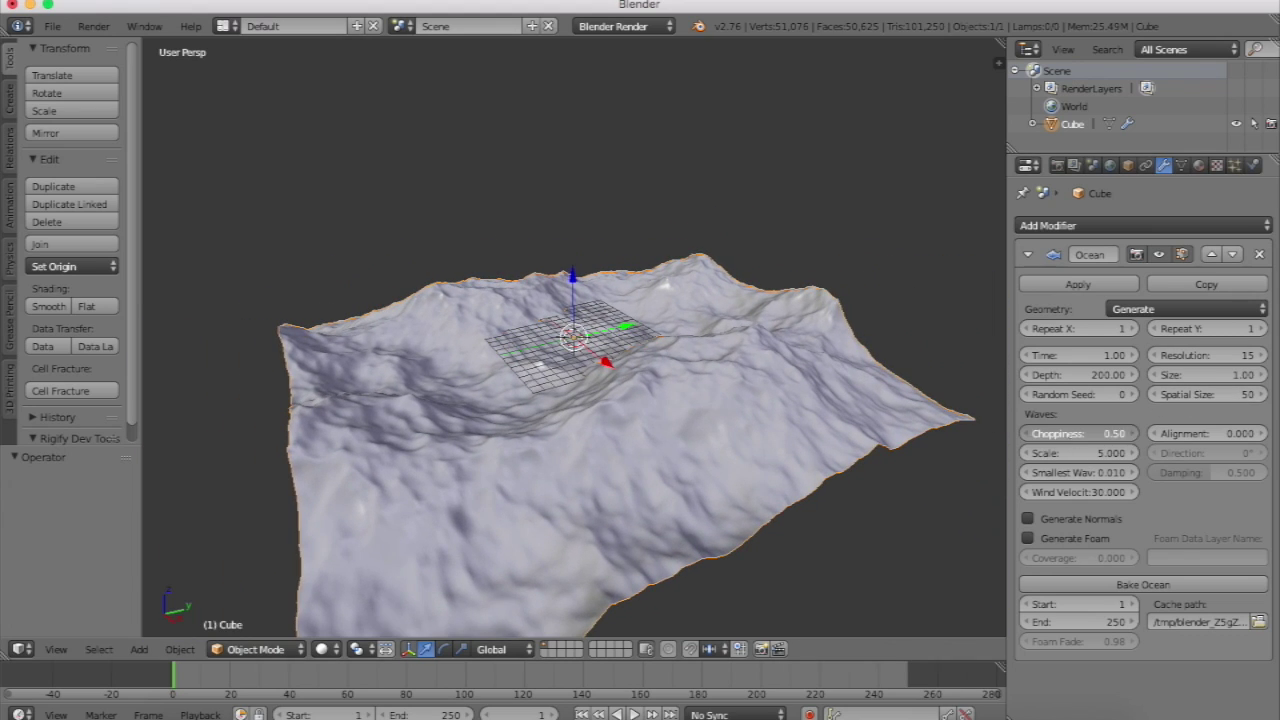
text(1)
key(Return)
click(1060, 453)
text(2)
key(Return)
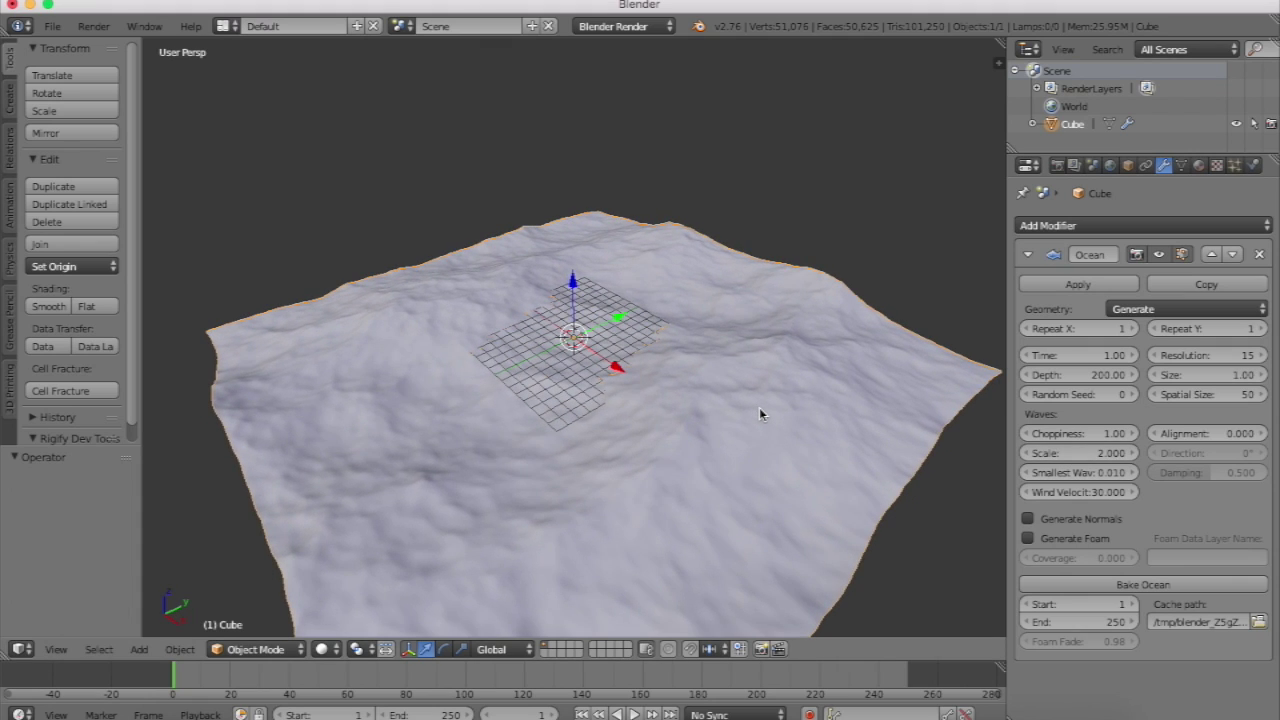
scroll(759, 407, up, 5)
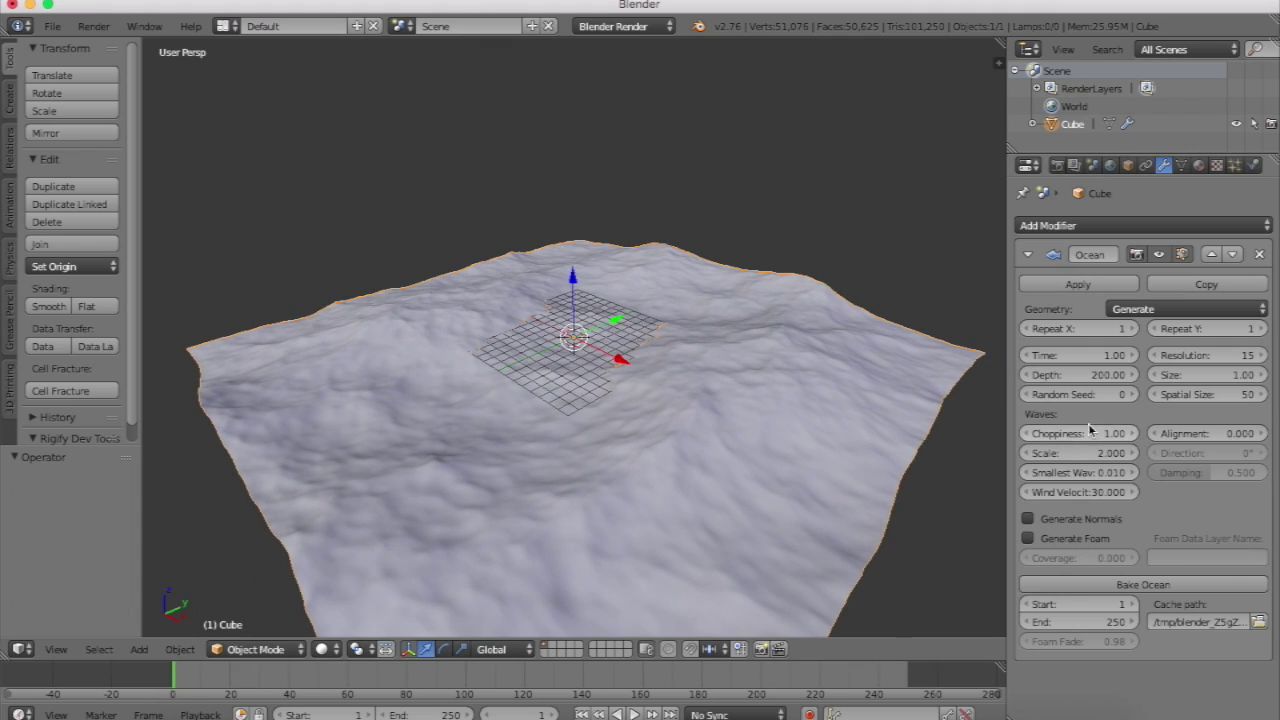
Step the Random Seed up to 3 to compare wave patterns, then back to 0.
click(1131, 396)
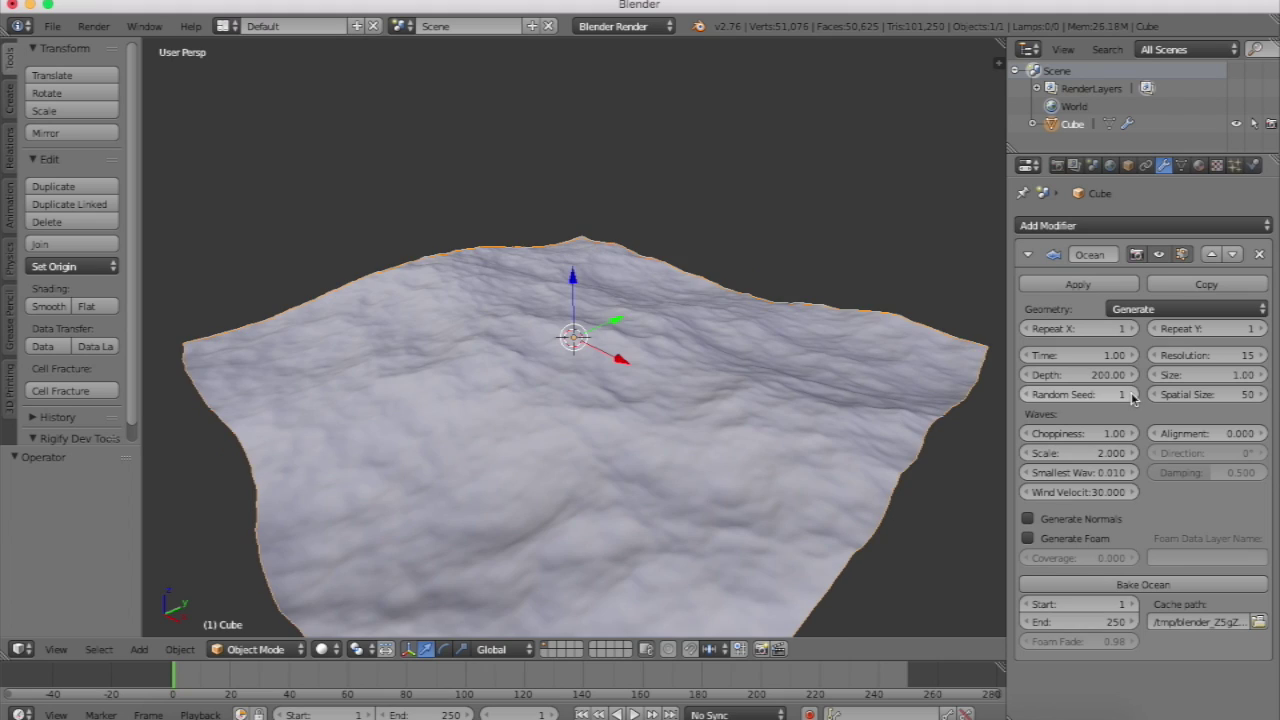
click(1131, 396)
click(1132, 396)
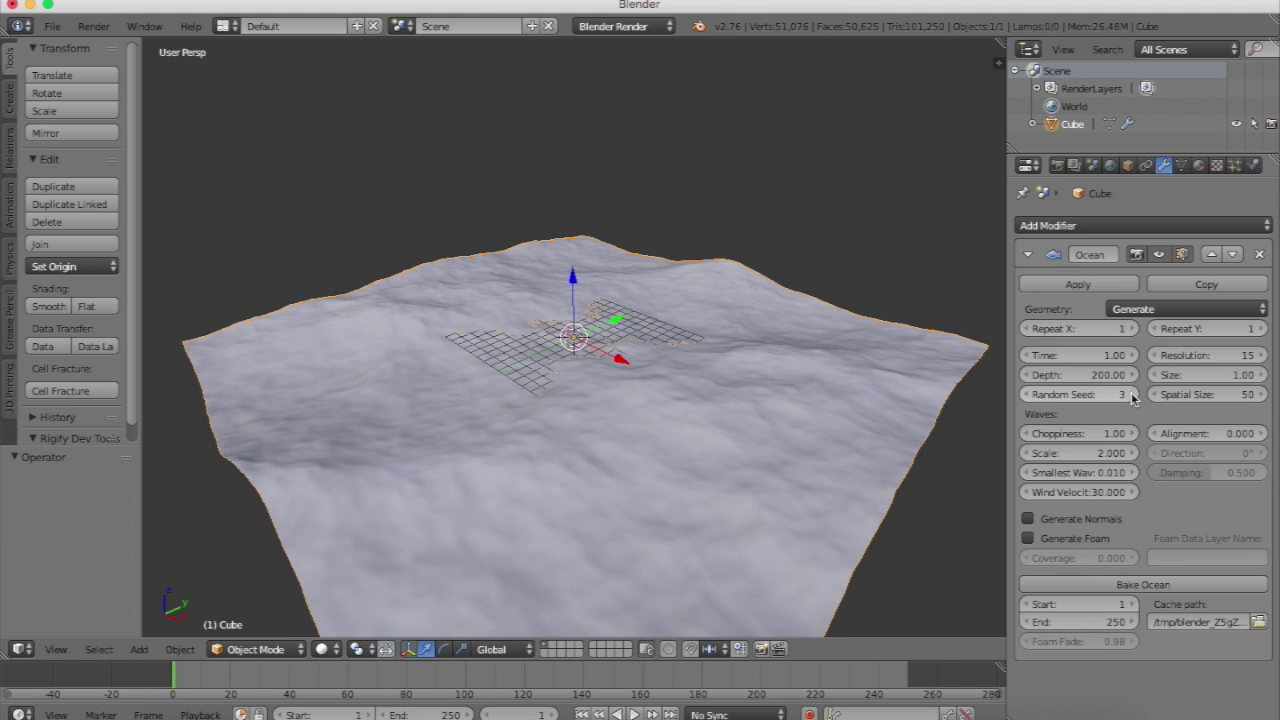
click(1032, 396)
click(1031, 396)
click(1030, 396)
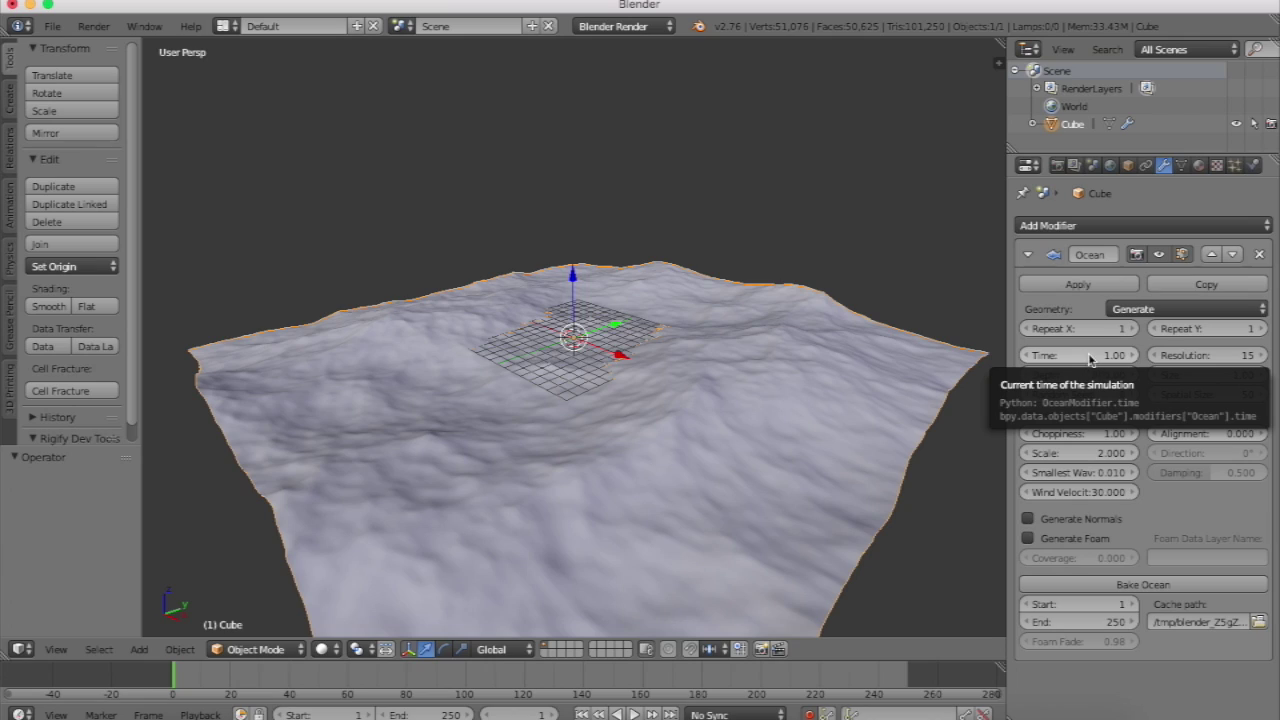
Keyframe the ocean Time at 0 on frame 1.
key(i)
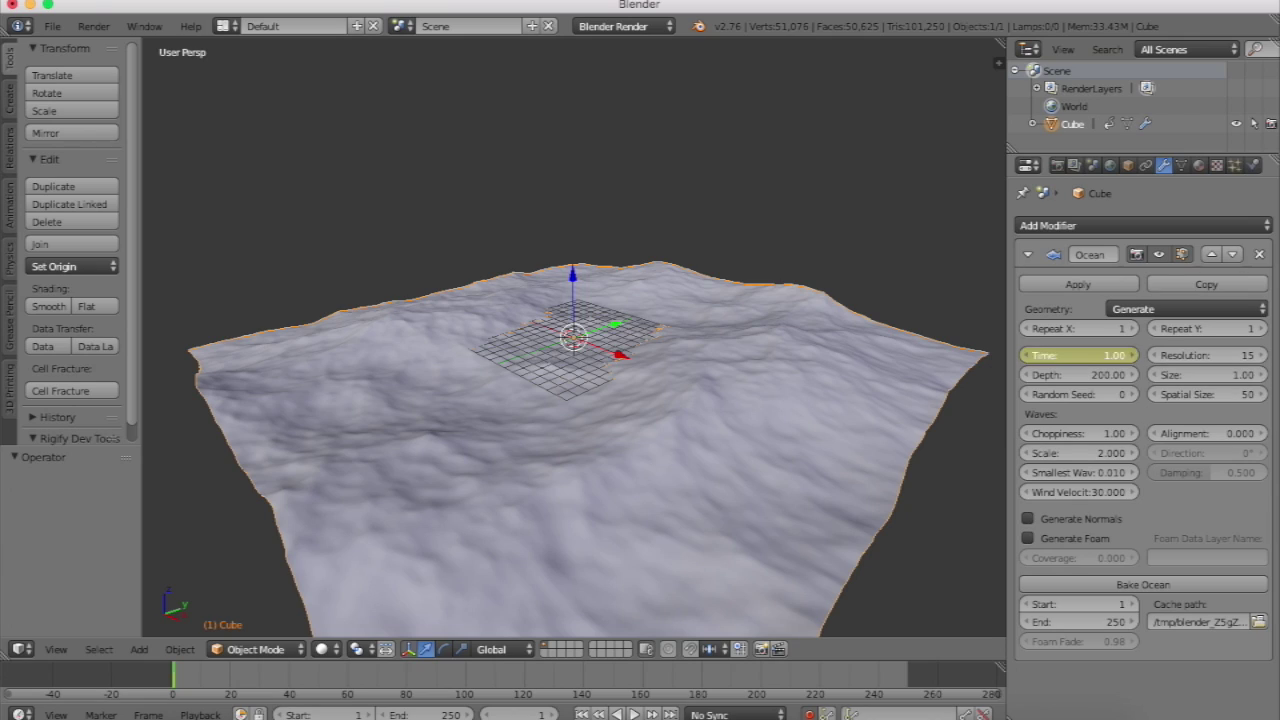
click(1088, 357)
text(0)
key(Return)
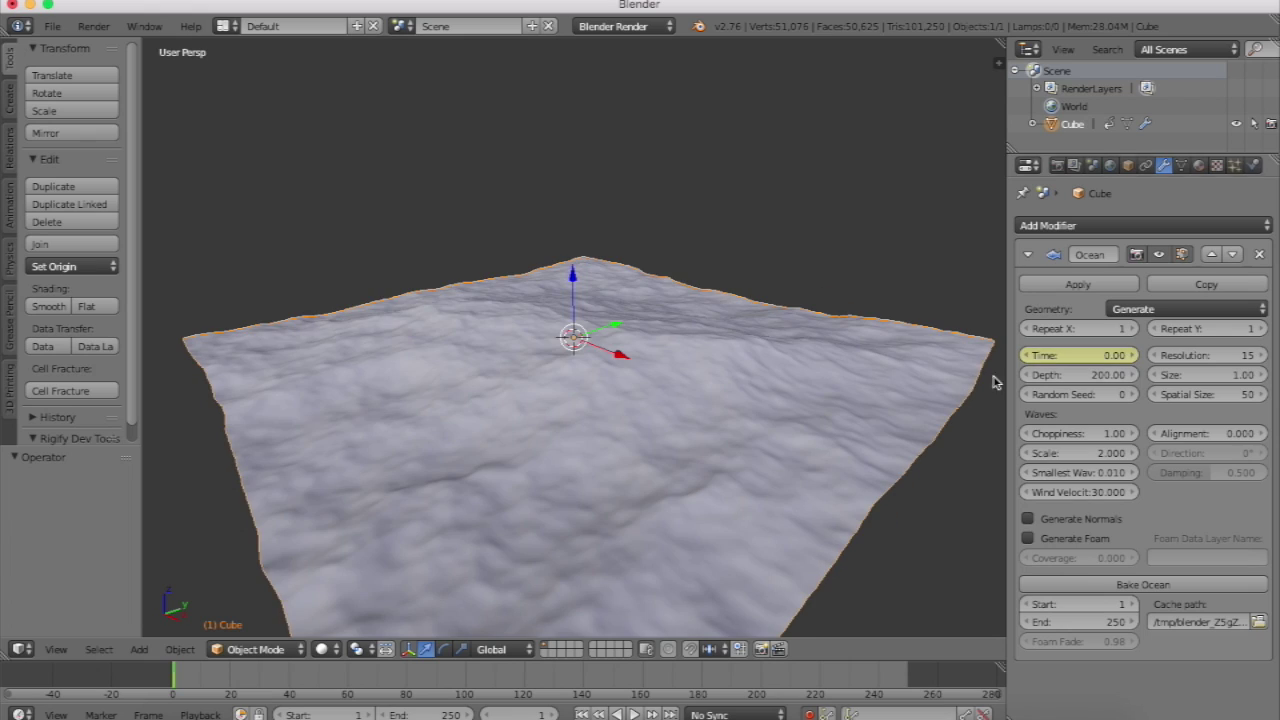
On frame 250, keyframe the ocean Time at 10.
click(668, 714)
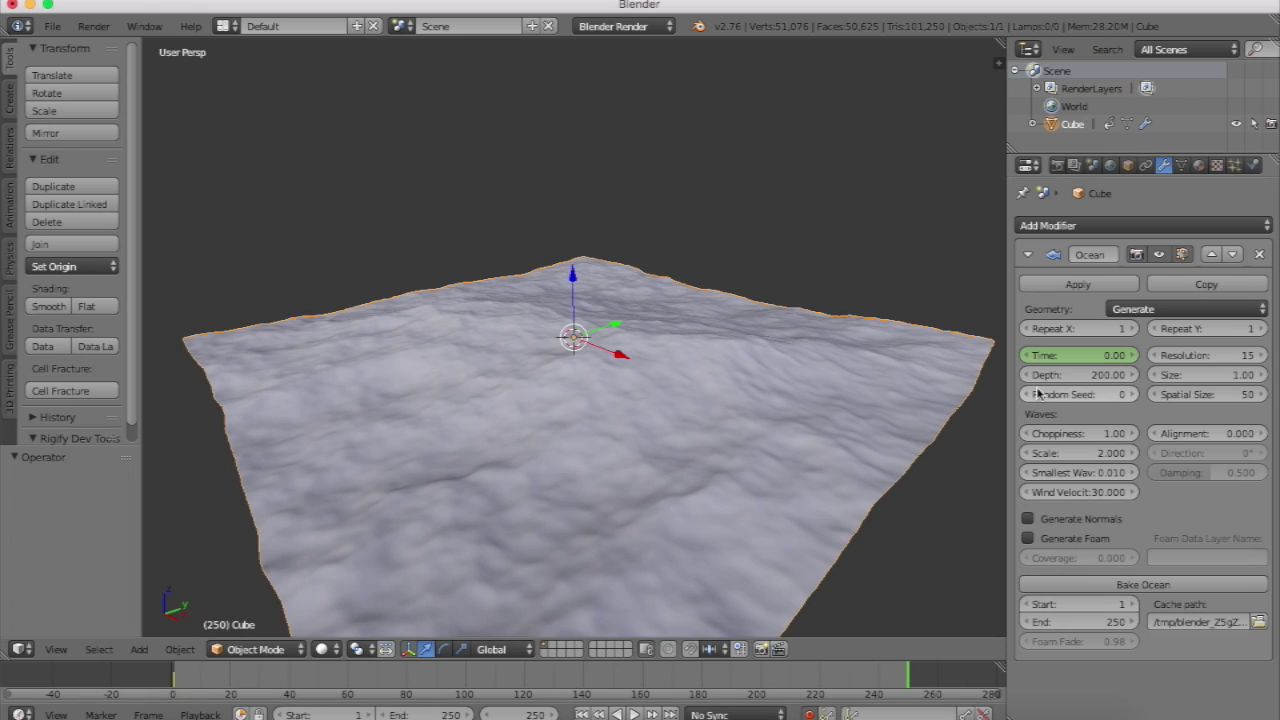
right_click(1068, 360)
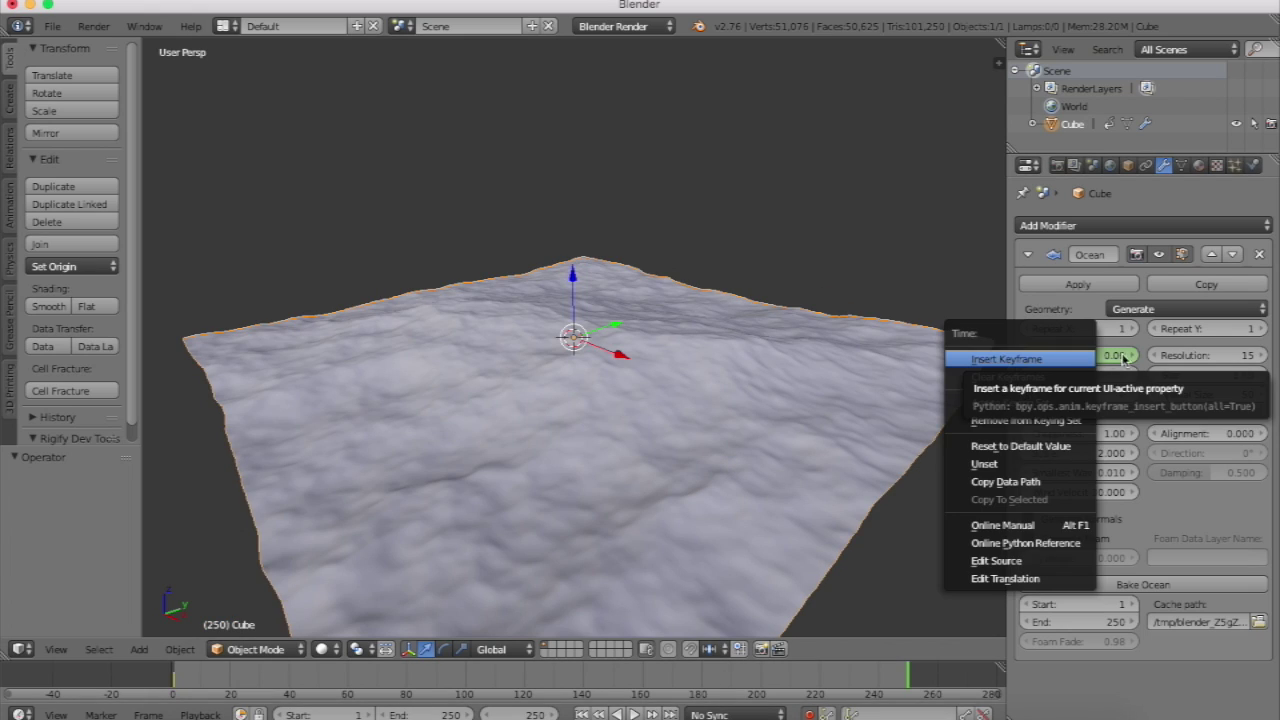
click(1068, 360)
click(1075, 355)
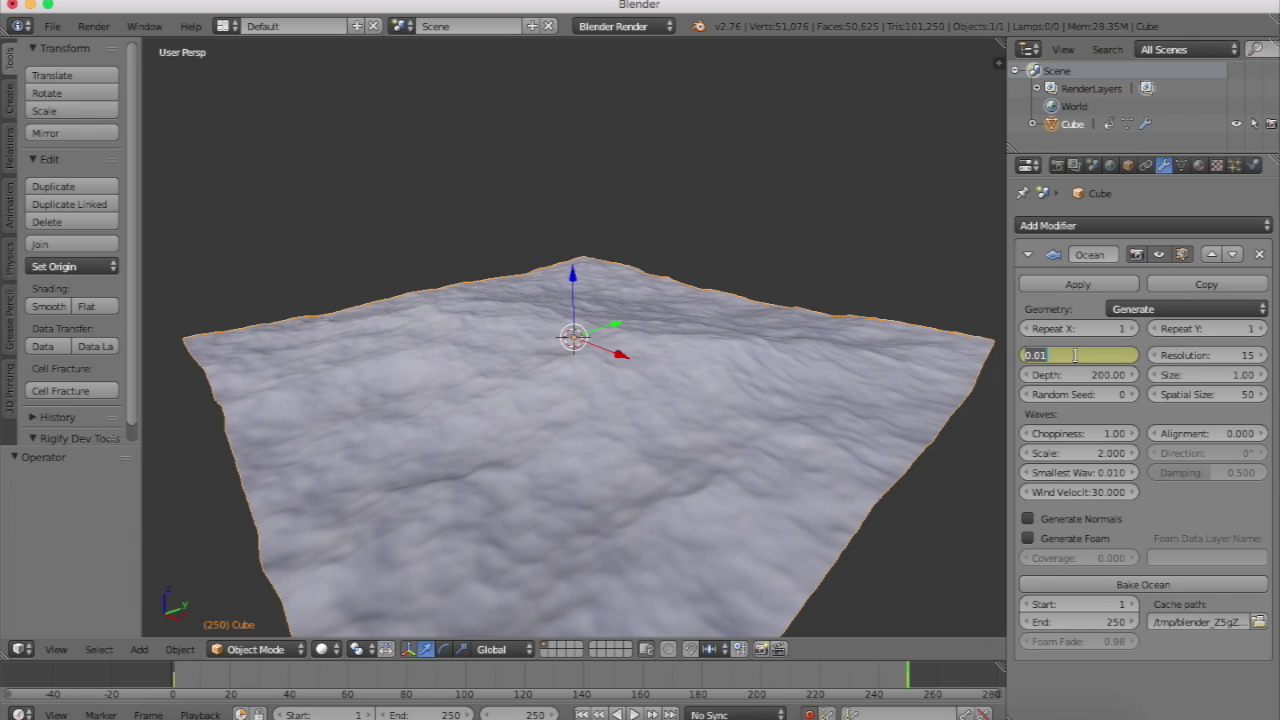
key(Return)
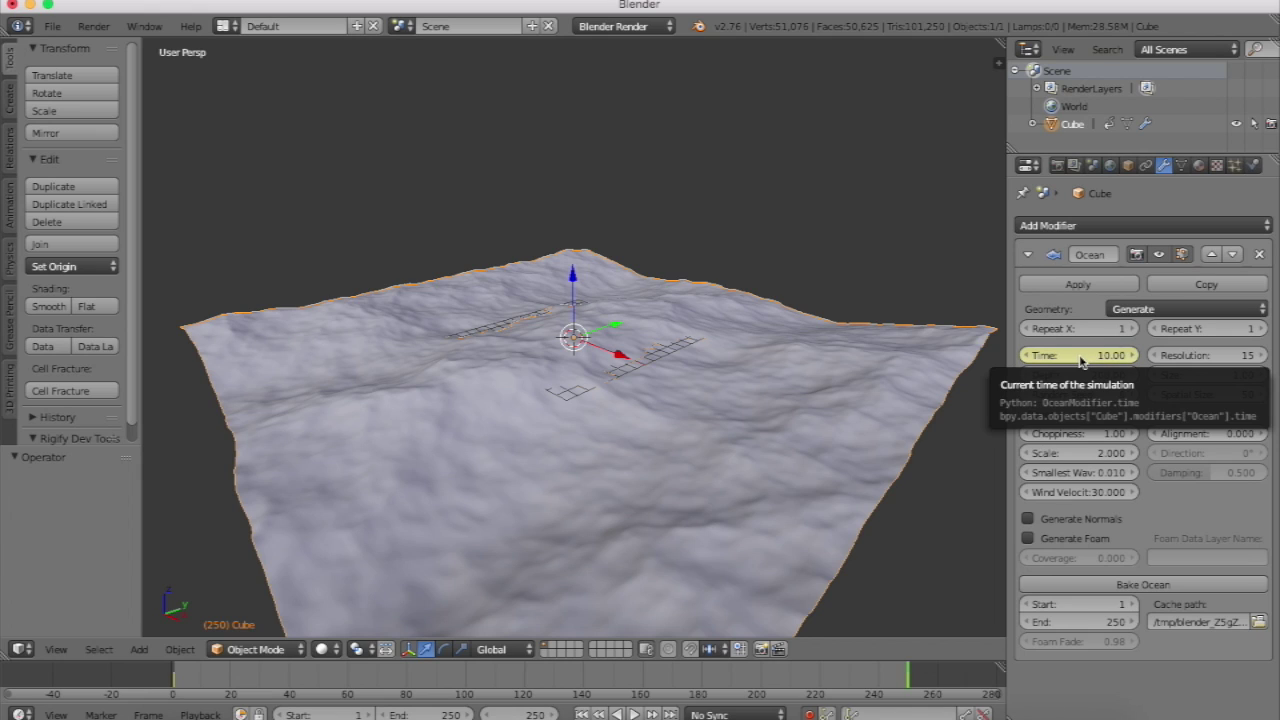
Play the wave animation from frame 1, then stop and return to the start.
click(582, 714)
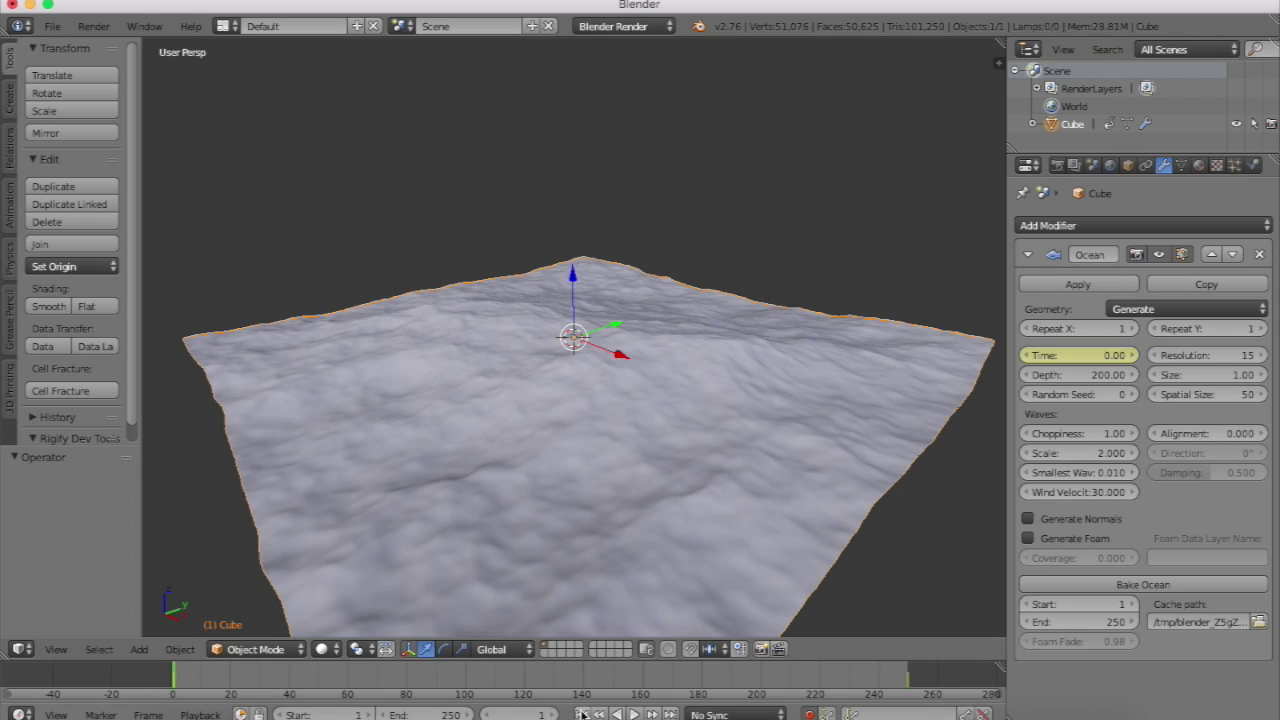
key(alt+a)
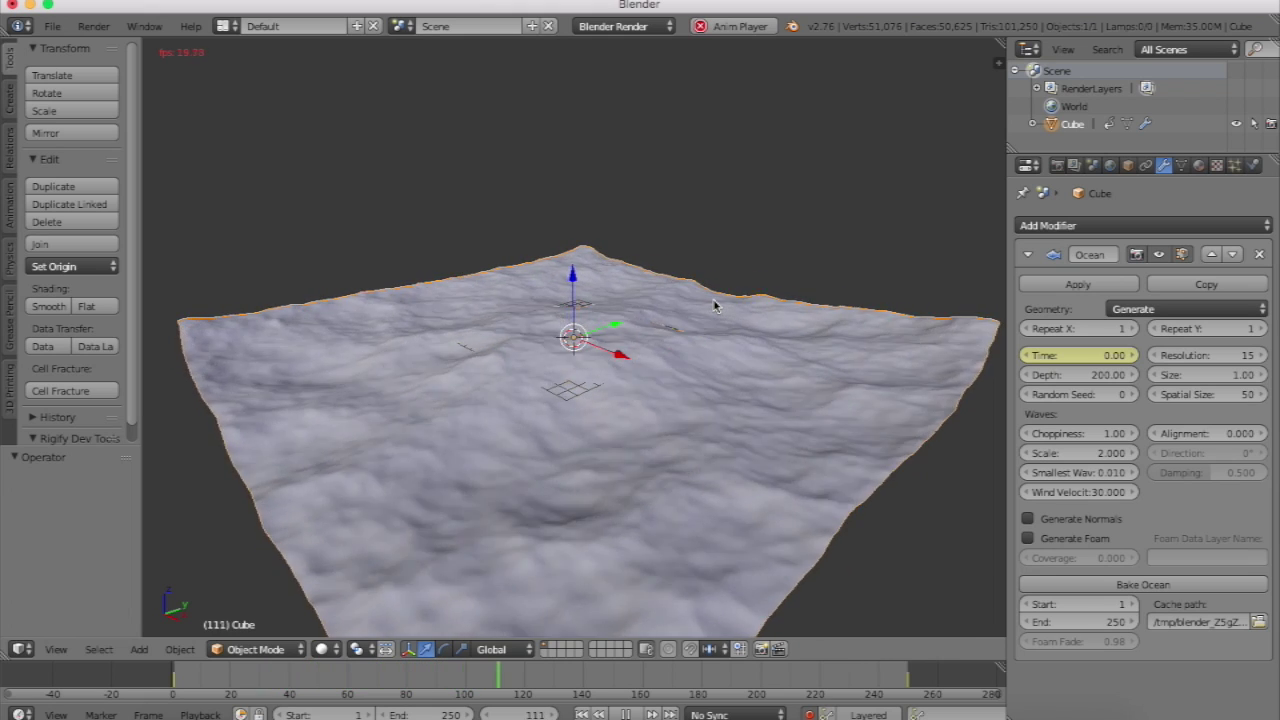
click(625, 714)
click(582, 714)
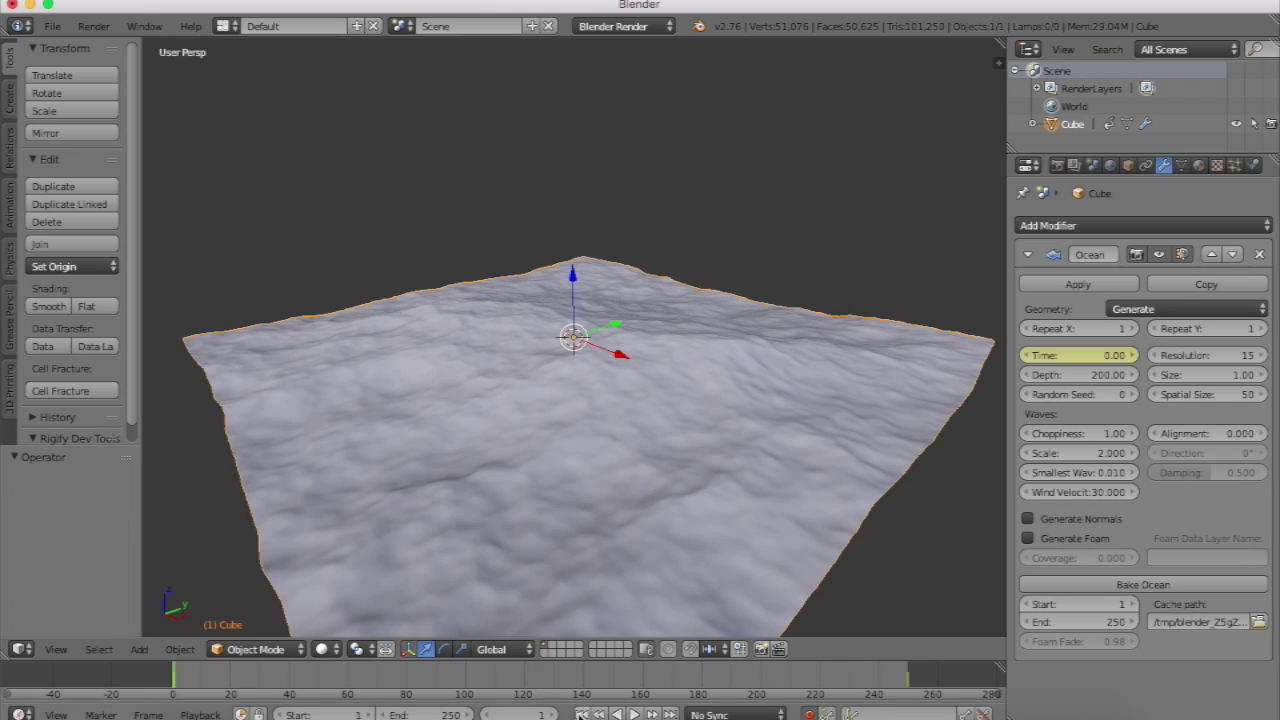
mouse_move(185, 674)
mouse_down()
mouse_move(537, 672)
mouse_move(100, 675)
mouse_move(174, 675)
mouse_up()
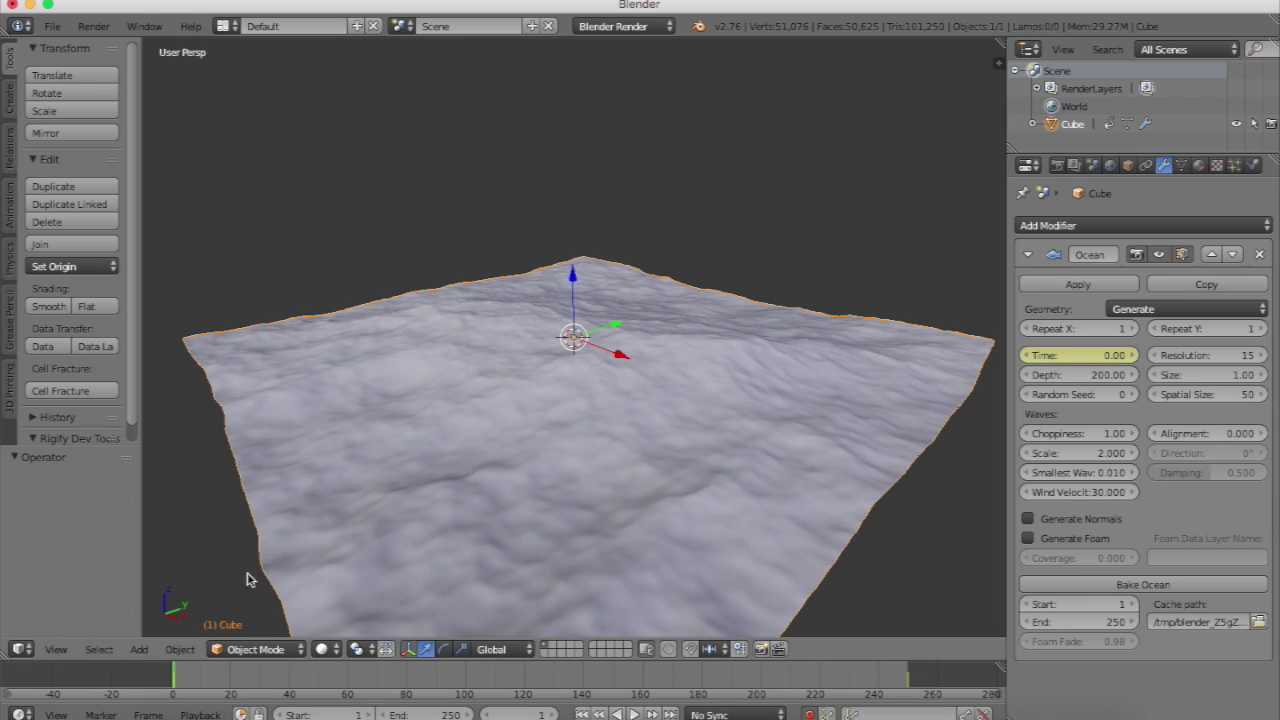
In the Graph Editor, give the Time keyframes Vector handles for a linear curve.
click(20, 649)
click(62, 579)
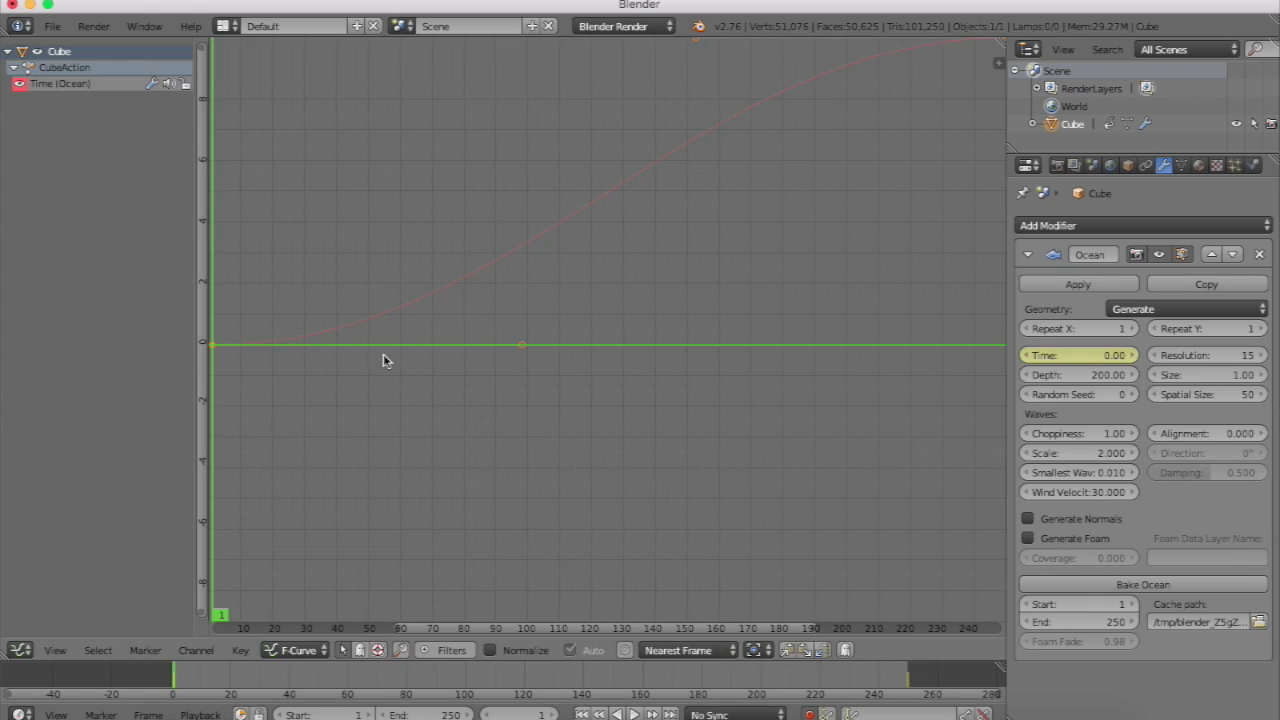
key(Home)
key(v)
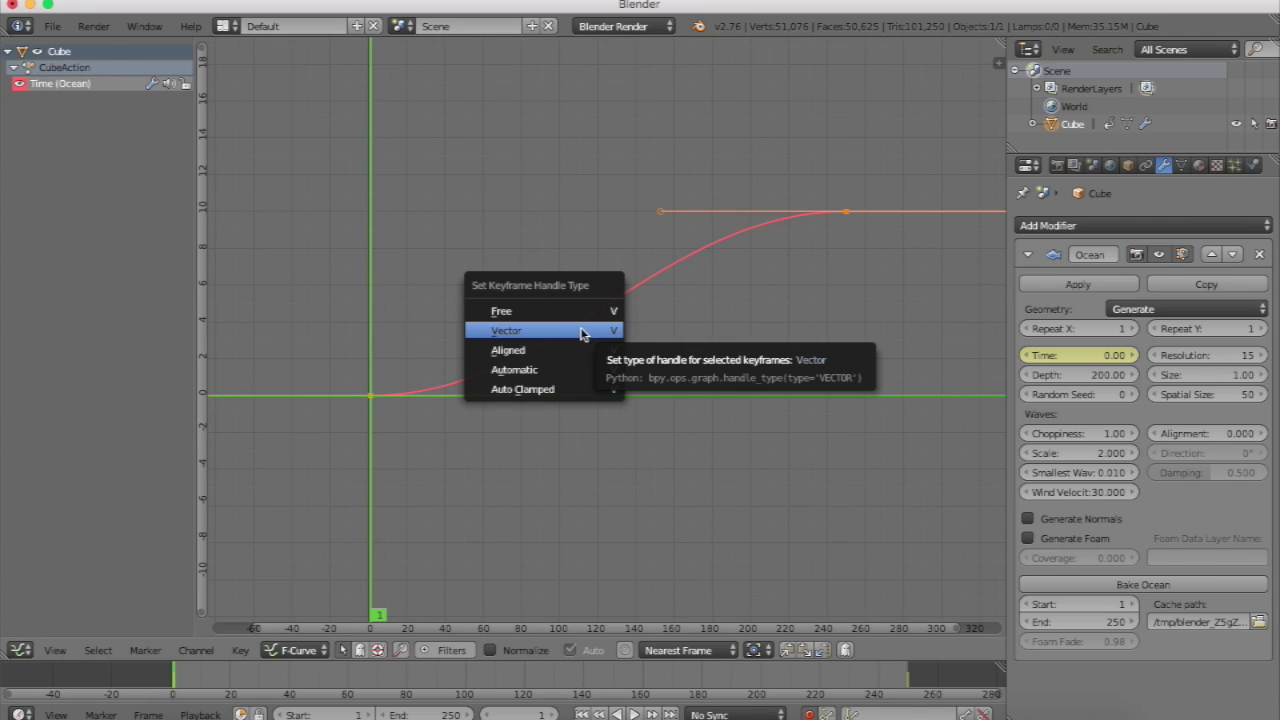
click(557, 331)
key(Home)
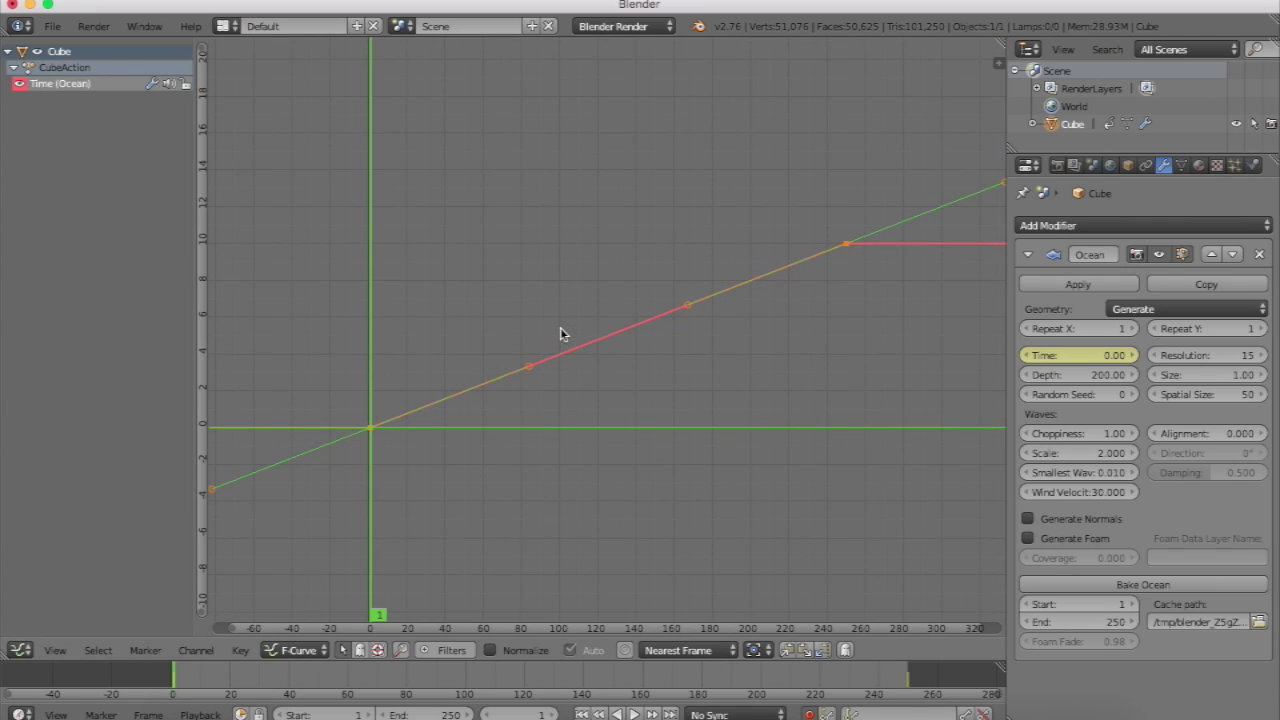
click(18, 648)
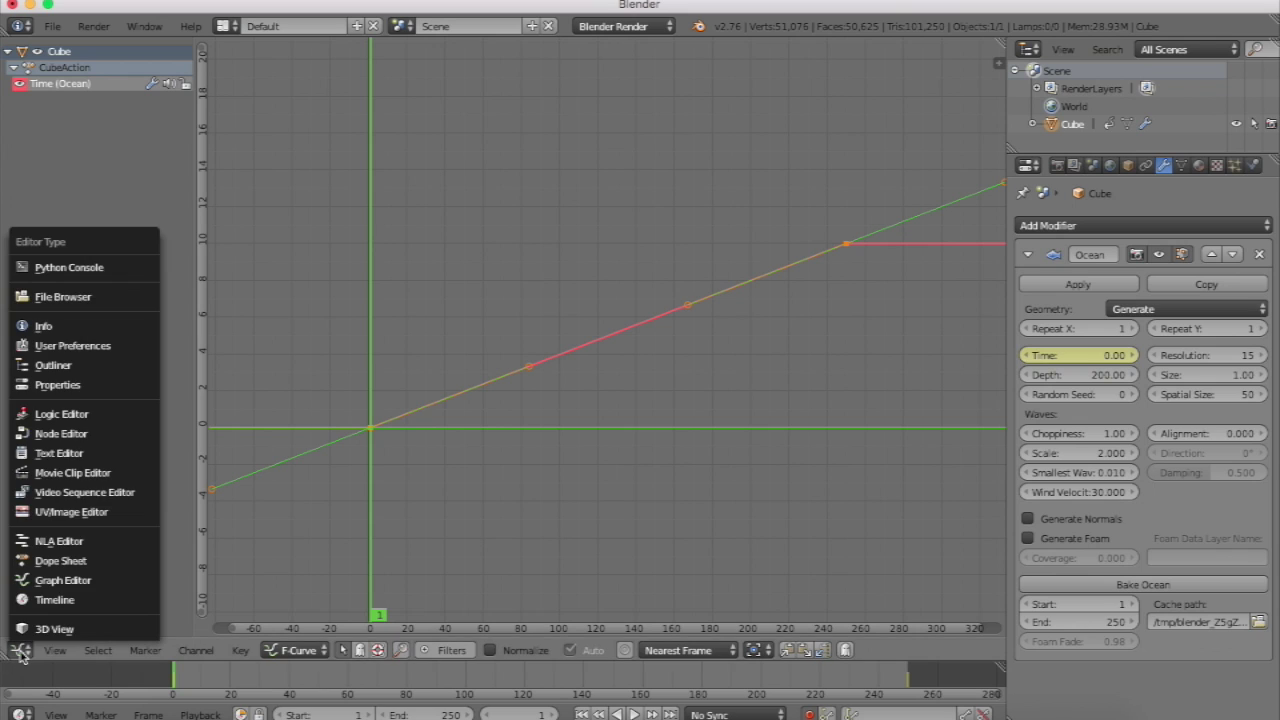
Back in the 3D View, play the waves and stop at frame 127.
click(40, 632)
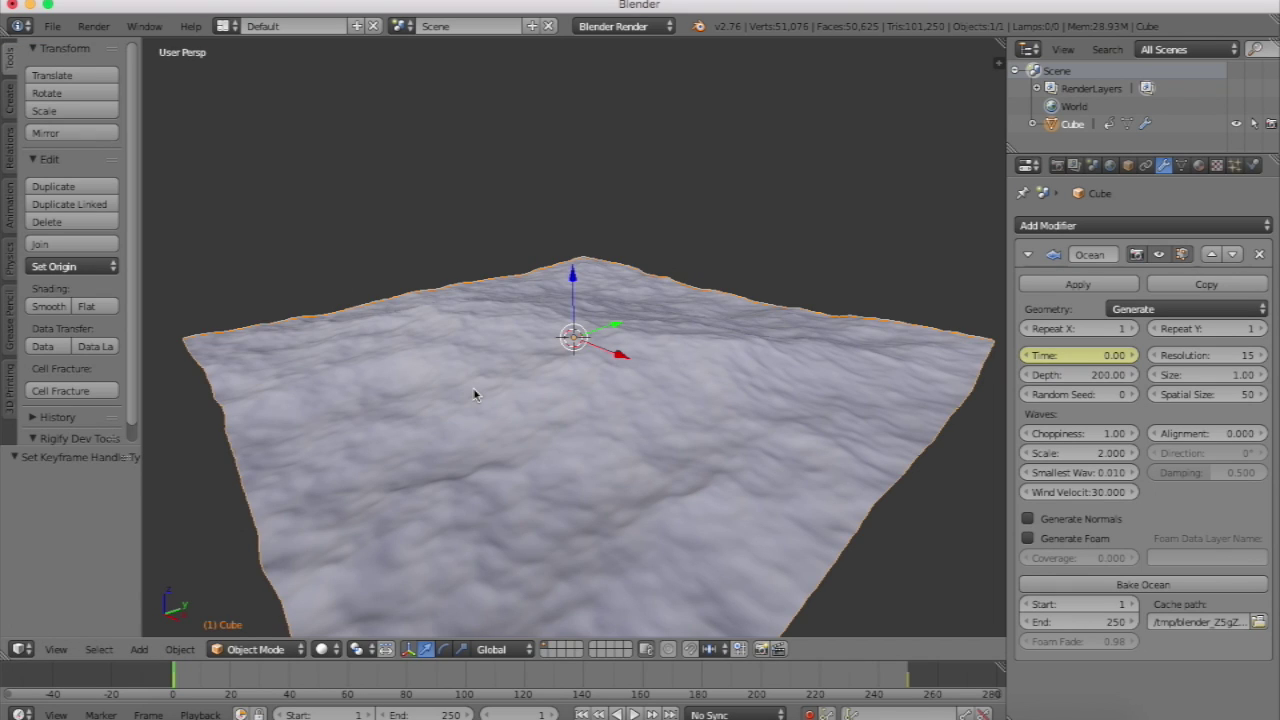
key(alt+a)
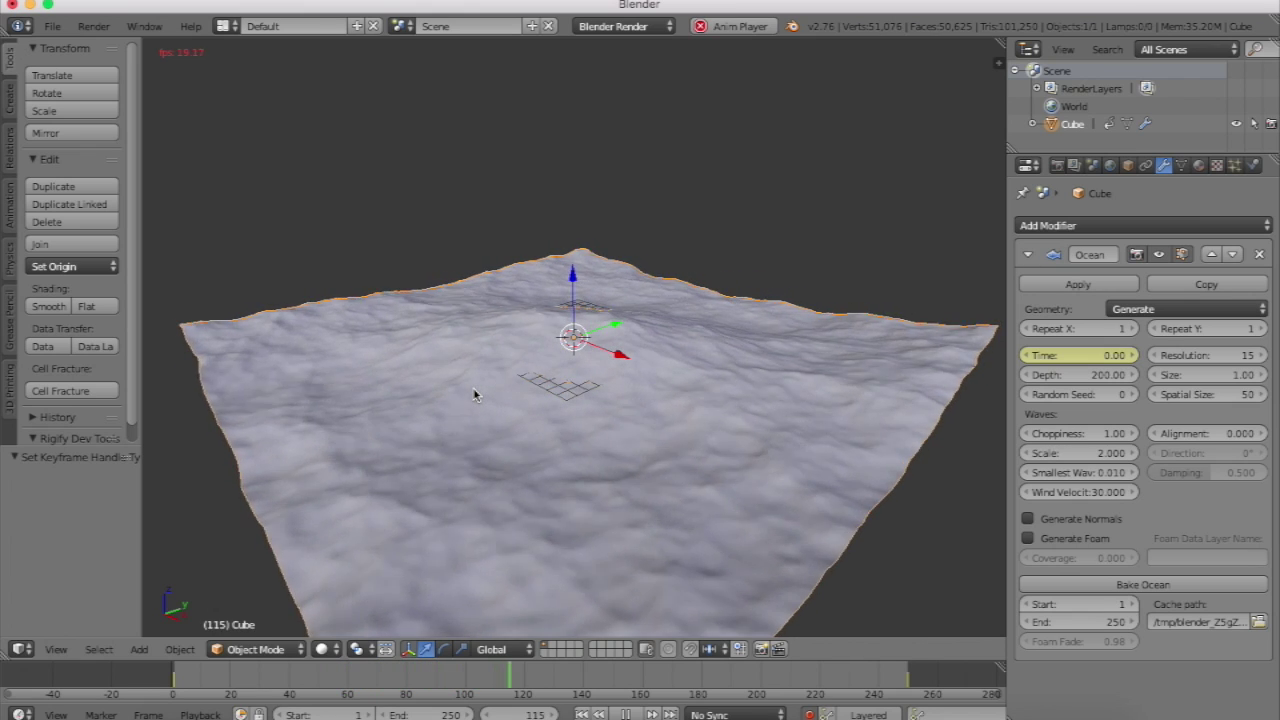
key(alt+a)
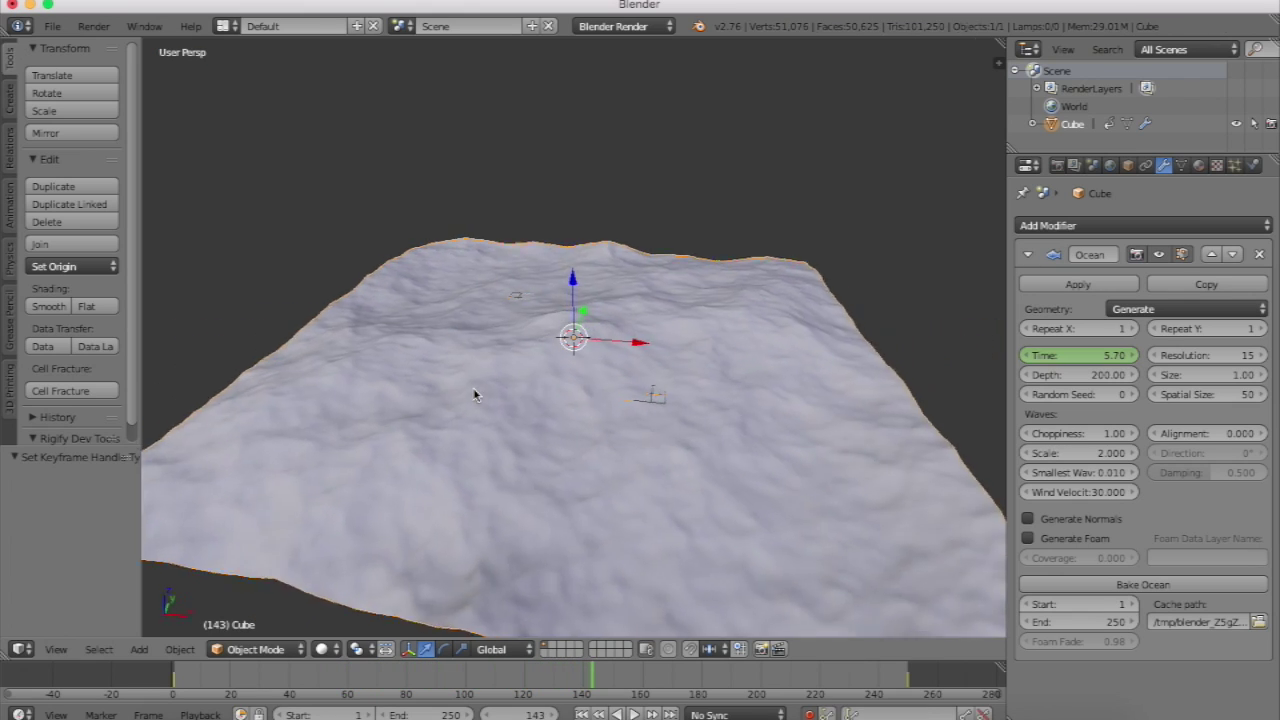
scroll(475, 394, down, 3)
key(Right)
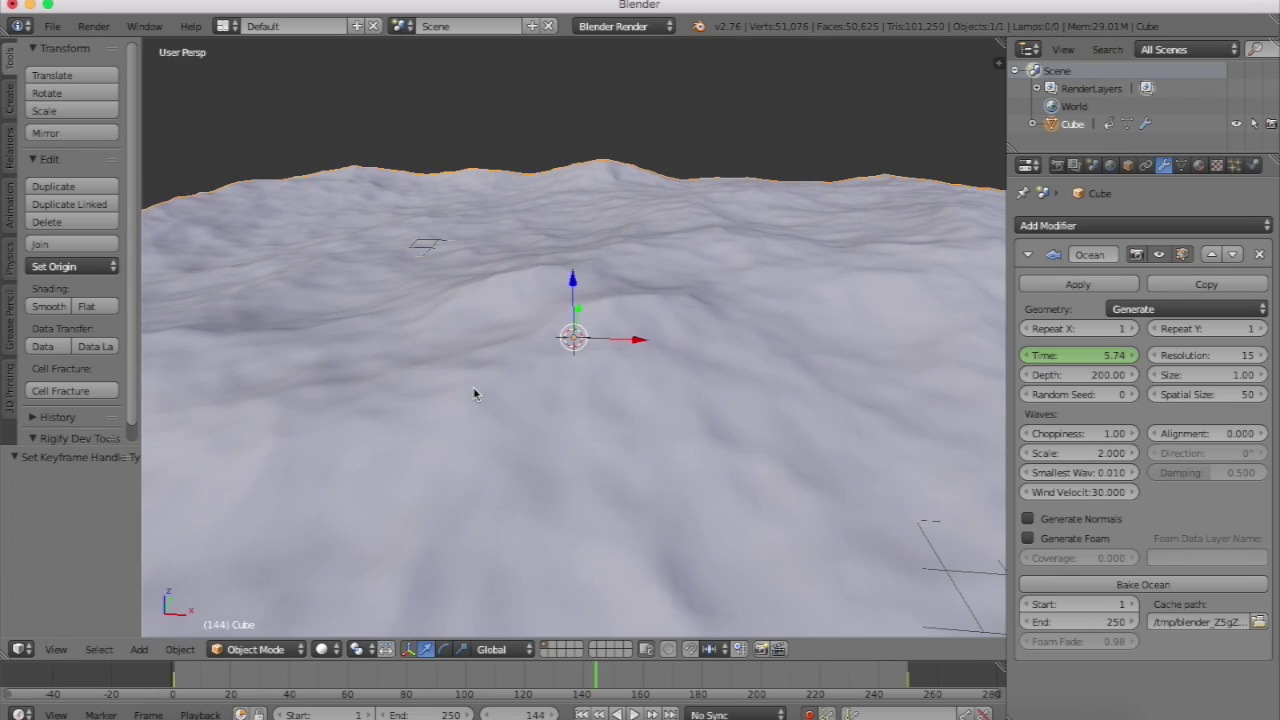
key(Left)
key(Left)
key(Left)
key(Left)
key(Left)
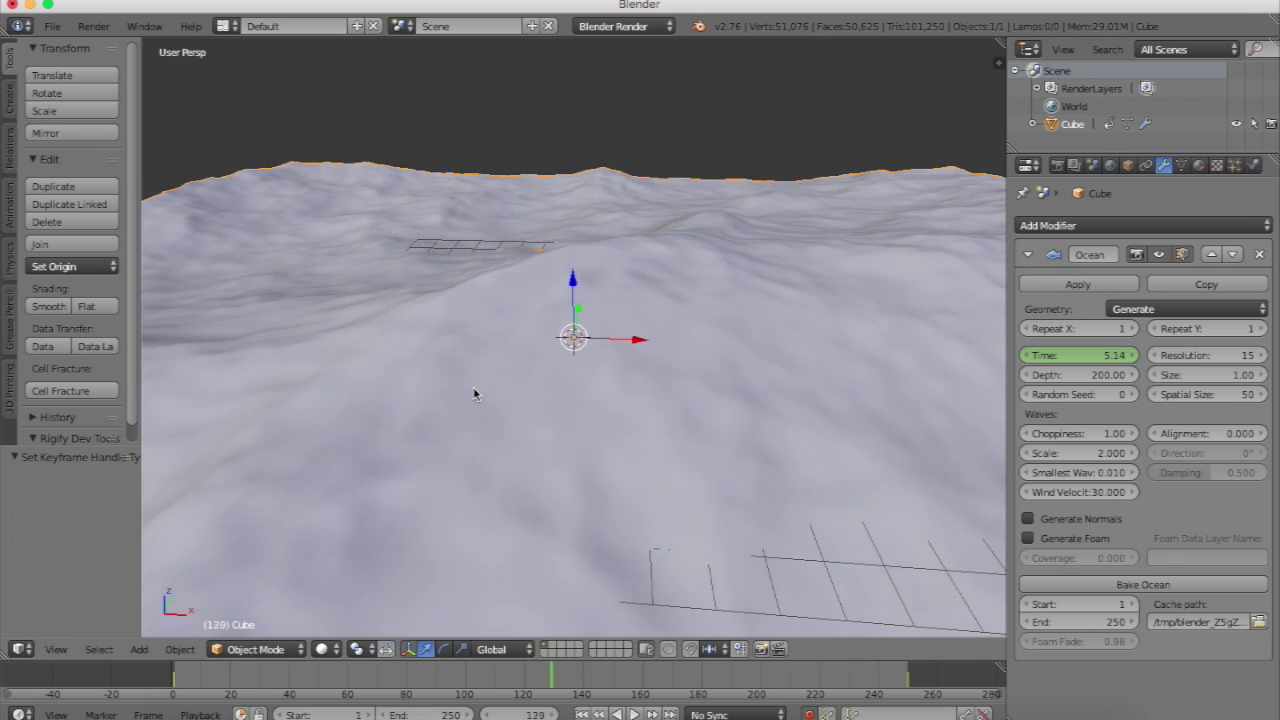
key(Left)
key(Left)
key(Left)
key(Left)
key(Left)
key(Left)
key(Left)
key(Left)
key(Left)
key(Left)
key(Left)
key(Left)
scroll(617, 342, down, 2)
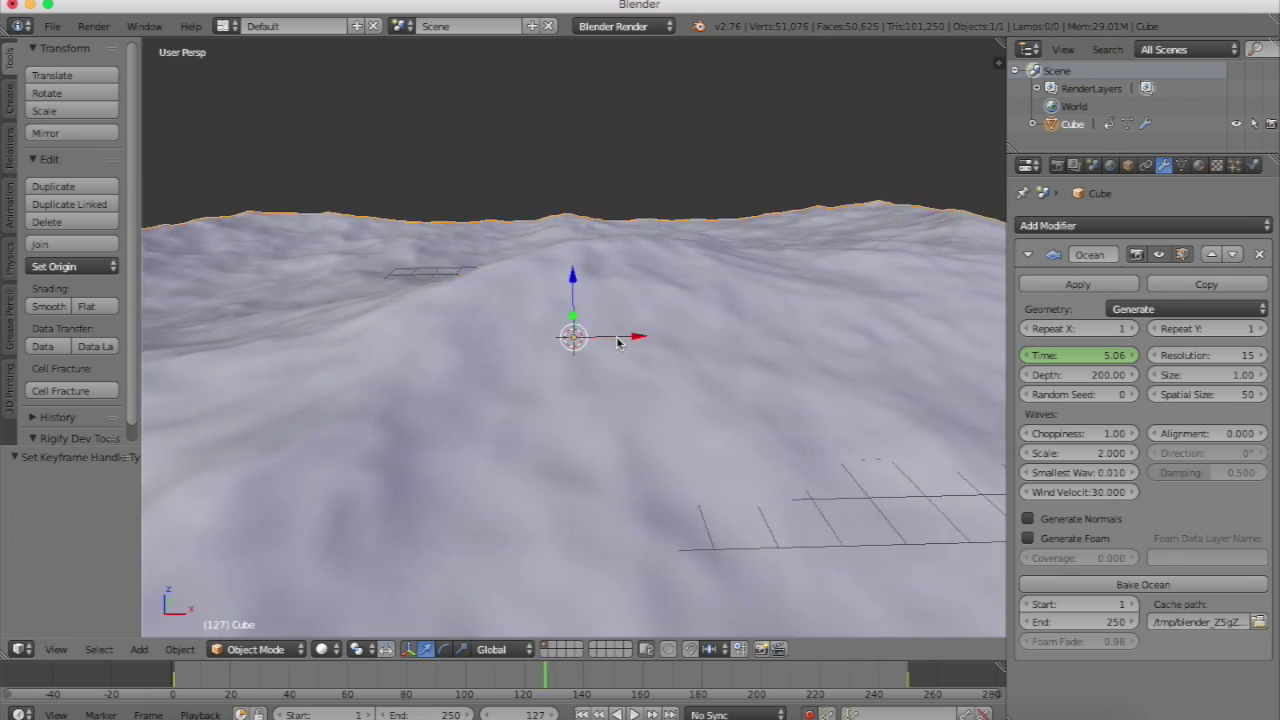
middle_drag(617, 342, 660, 300)
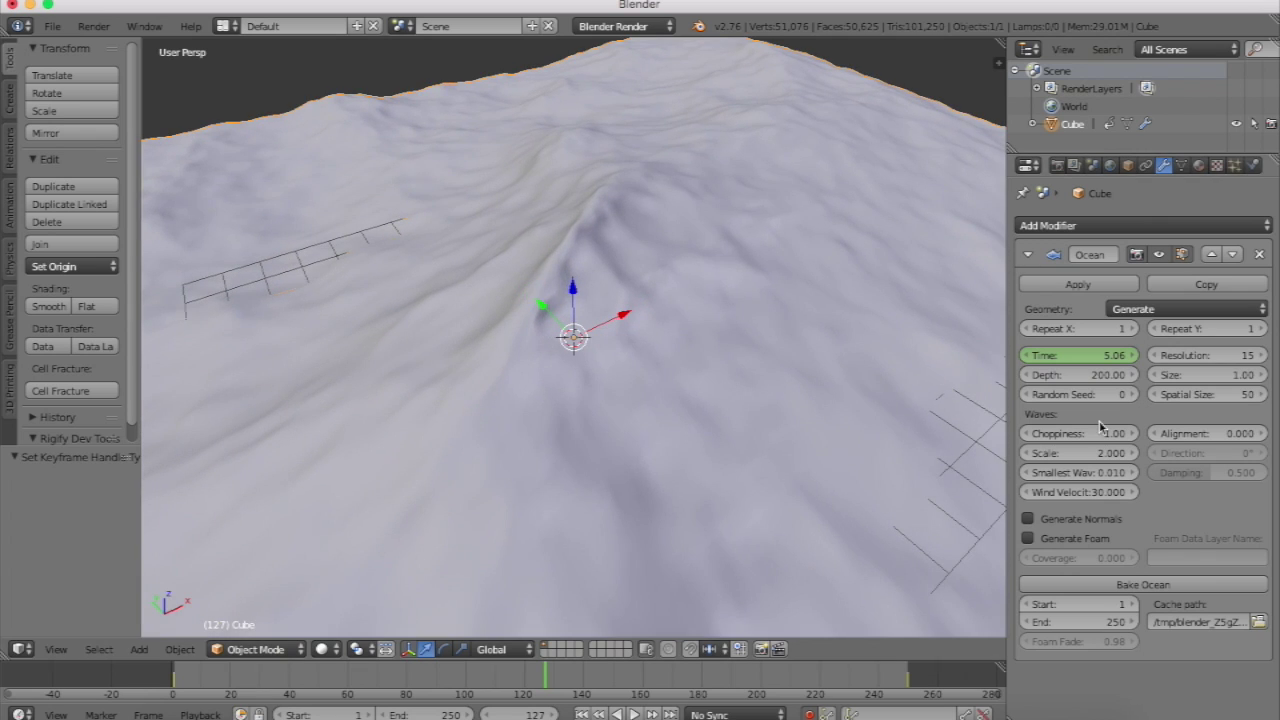
Try a Choppiness of 1.5, then set it back to 1.0.
click(1060, 434)
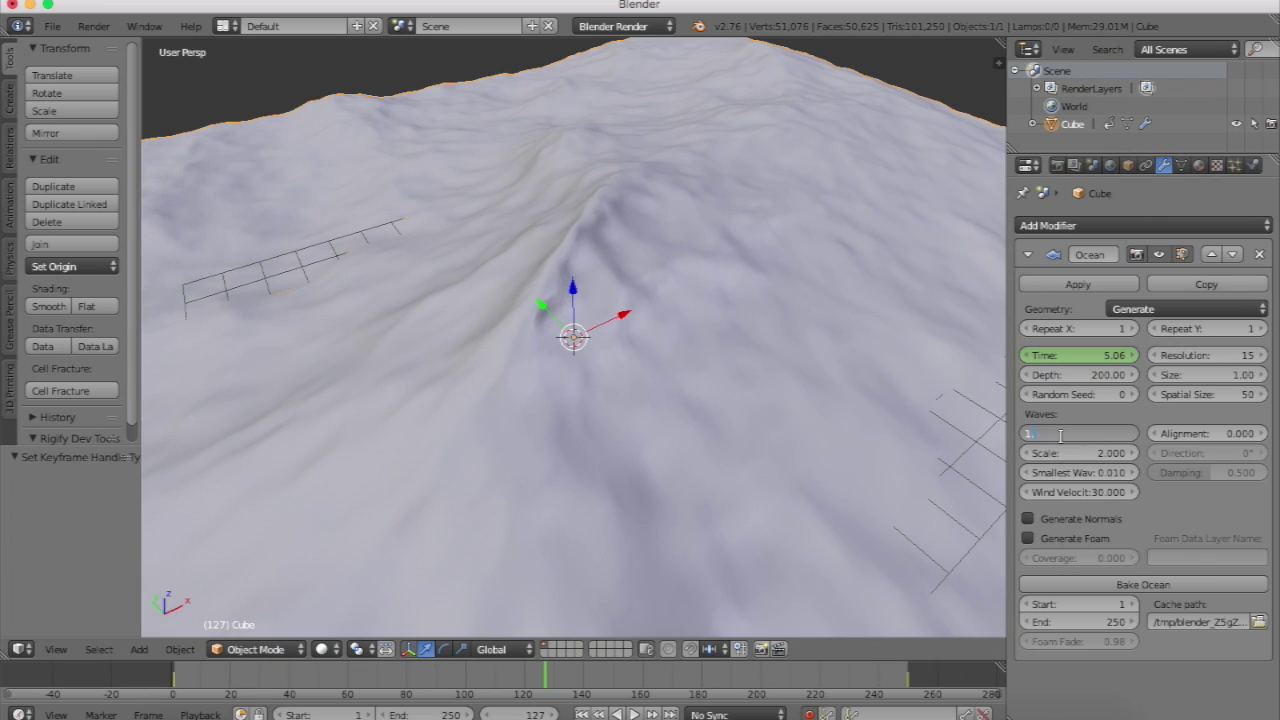
text(1.5)
key(Return)
middle_drag(663, 320, 663, 320)
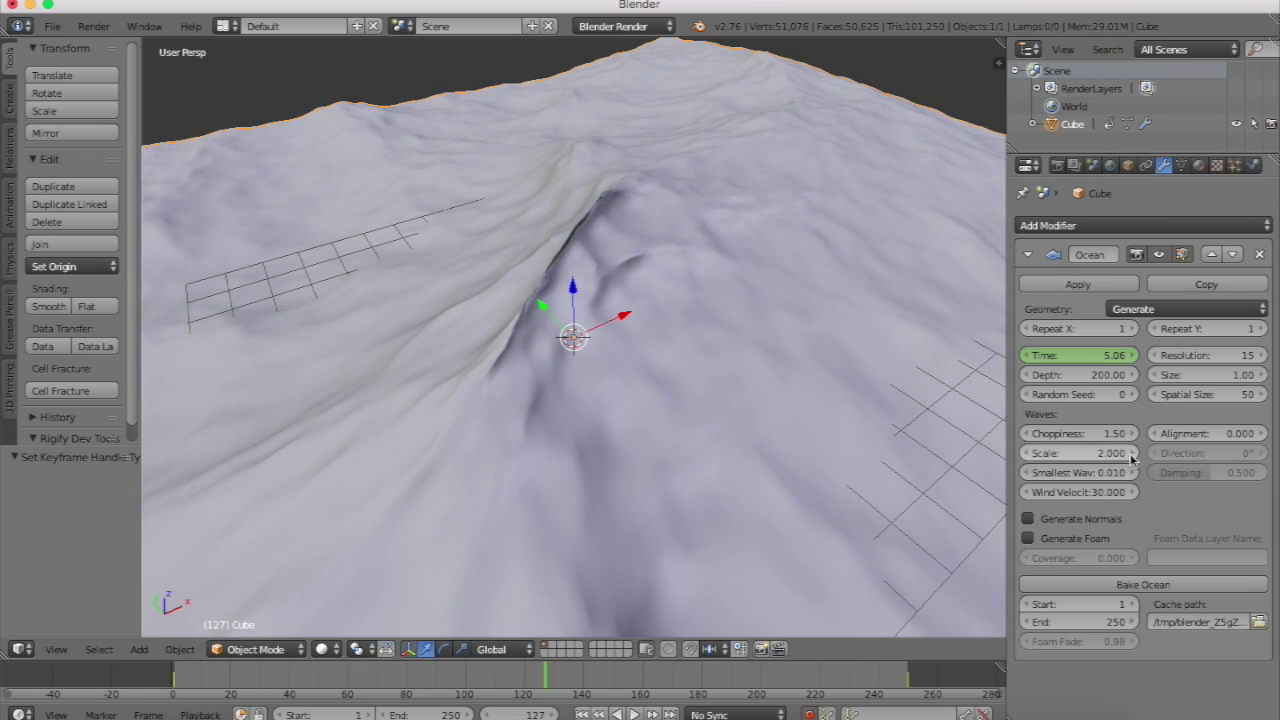
click(1103, 440)
text(1.5)
key(Return)
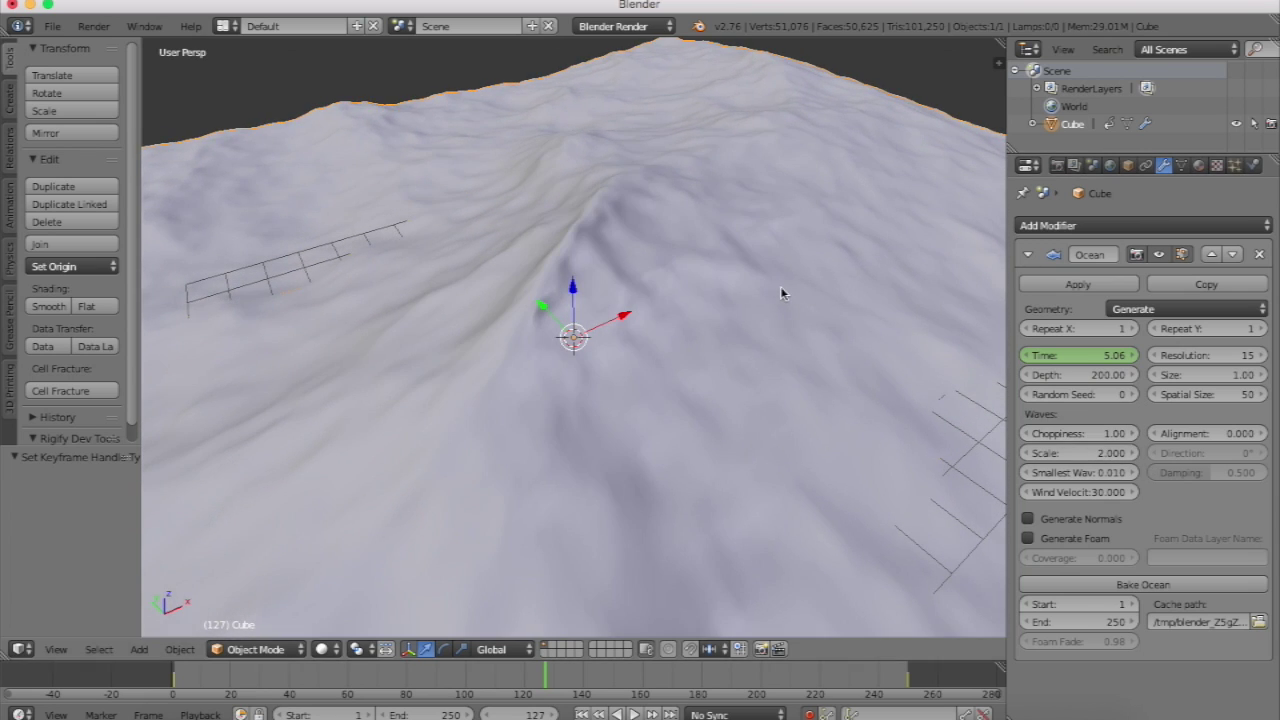
middle_drag(736, 368, 733, 367)
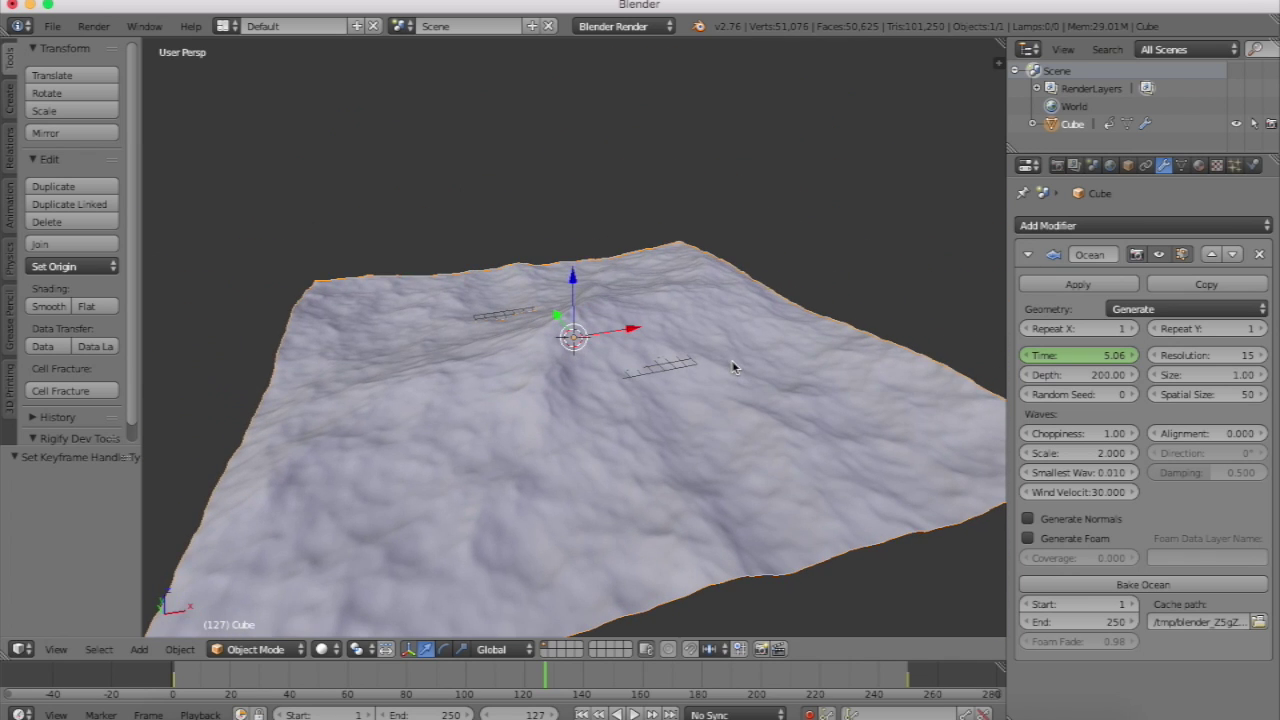
Go to frame 1 and rename the ocean's material to Ocean.
click(584, 714)
scroll(715, 357, up, 5)
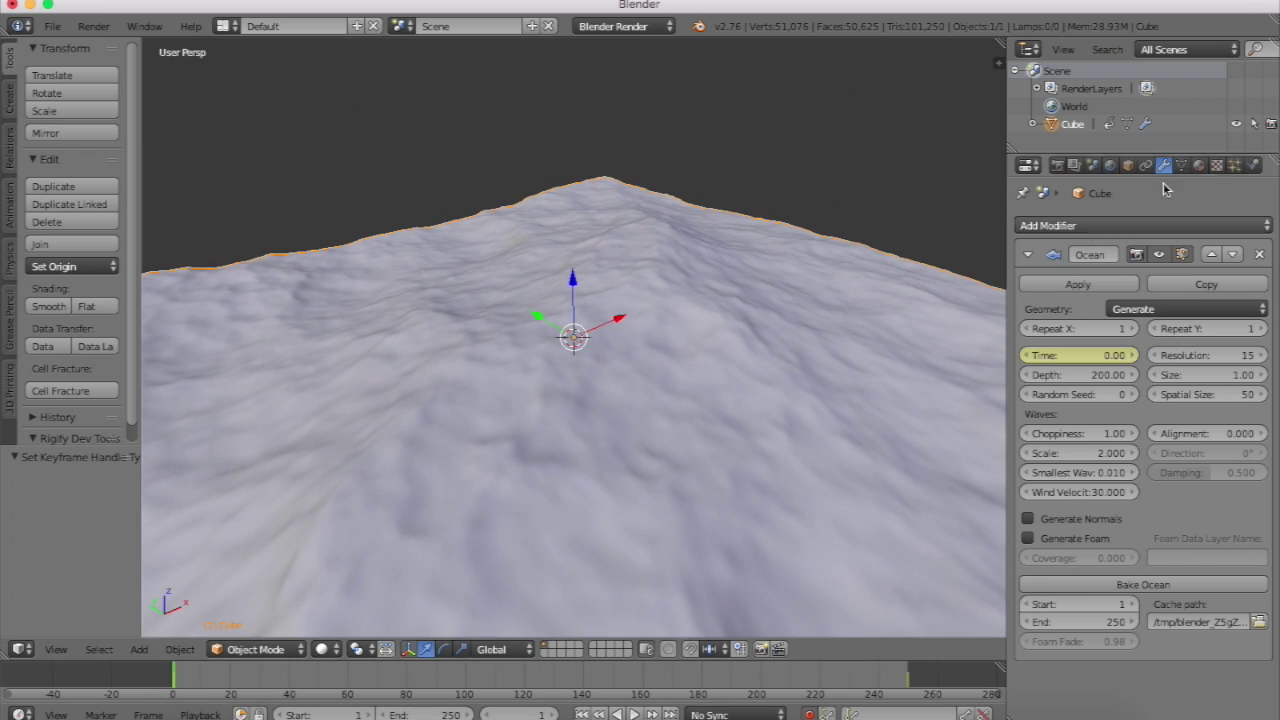
click(1199, 165)
click(1076, 283)
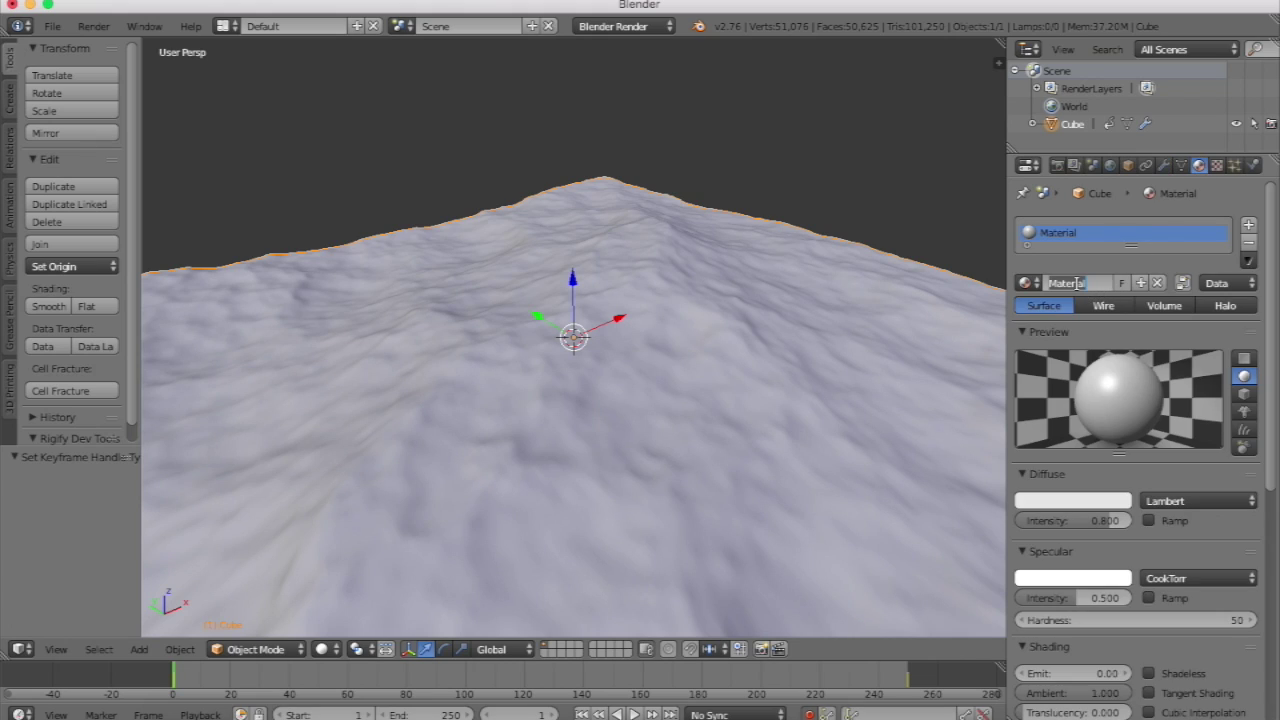
text(Ocean)
key(Return)
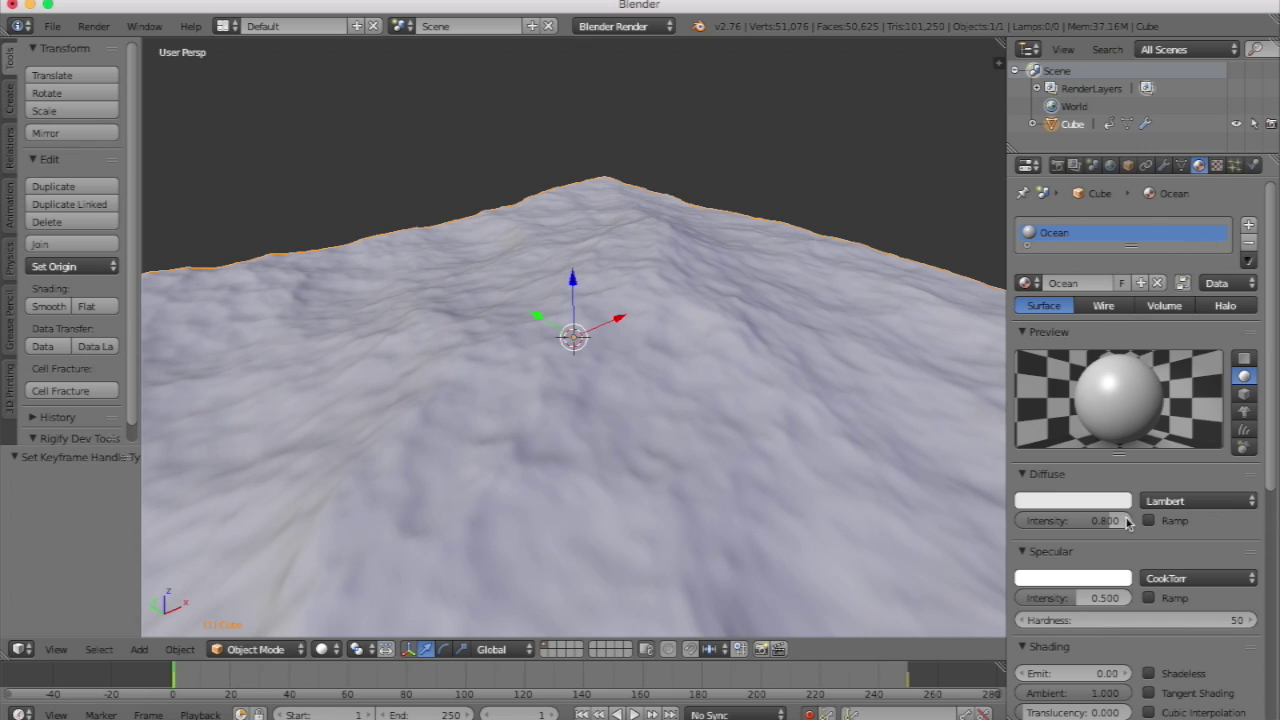
Set specular intensity 0.75 with the WardIso shader and slope 0.025.
click(1095, 597)
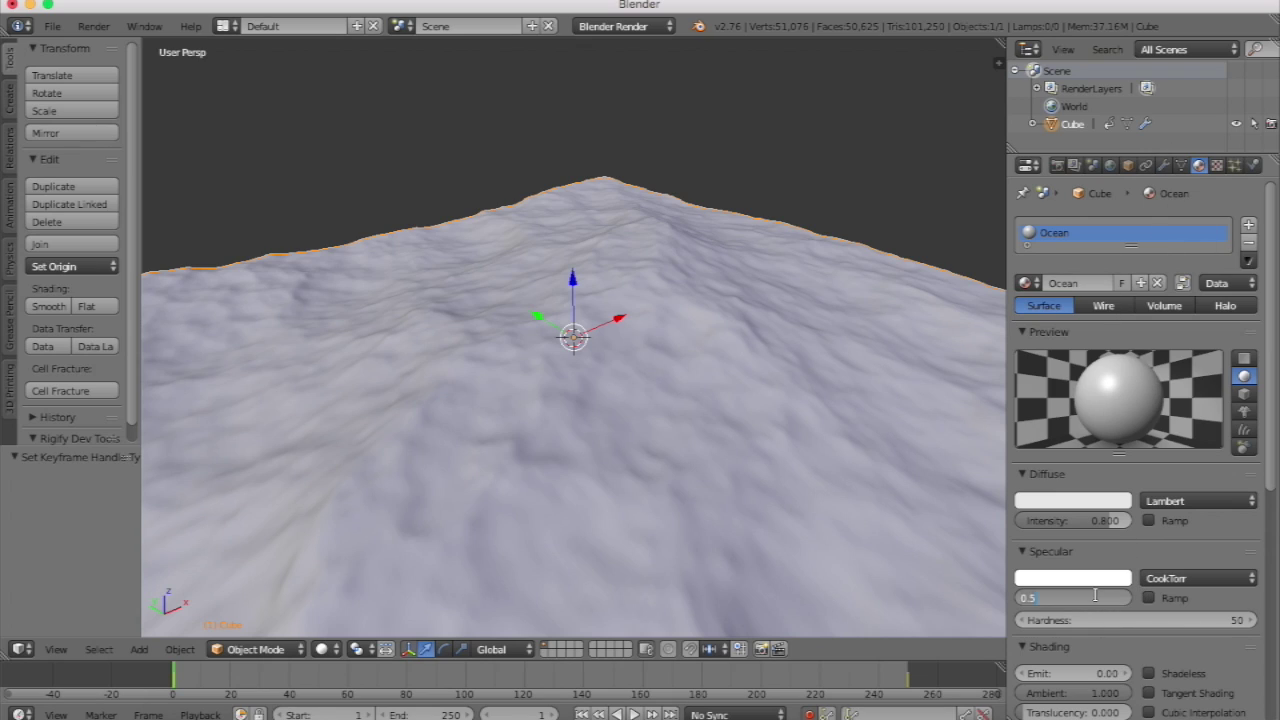
text(.75)
key(Return)
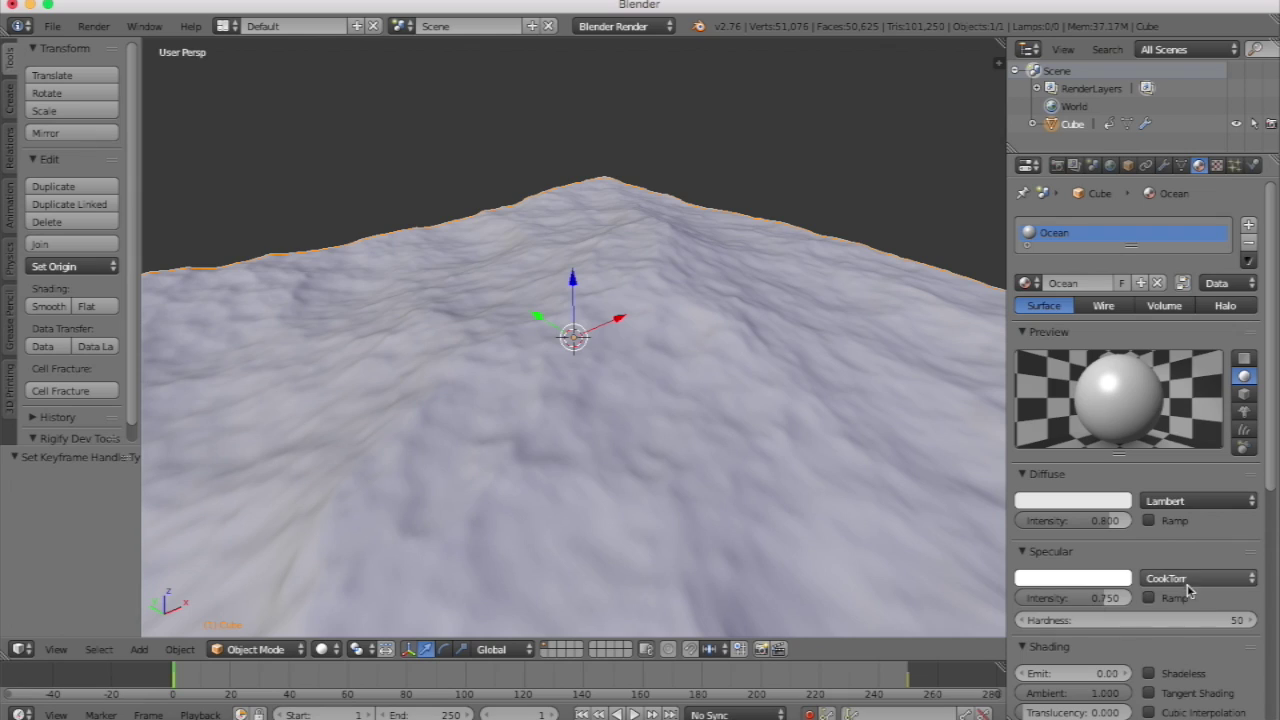
click(1185, 579)
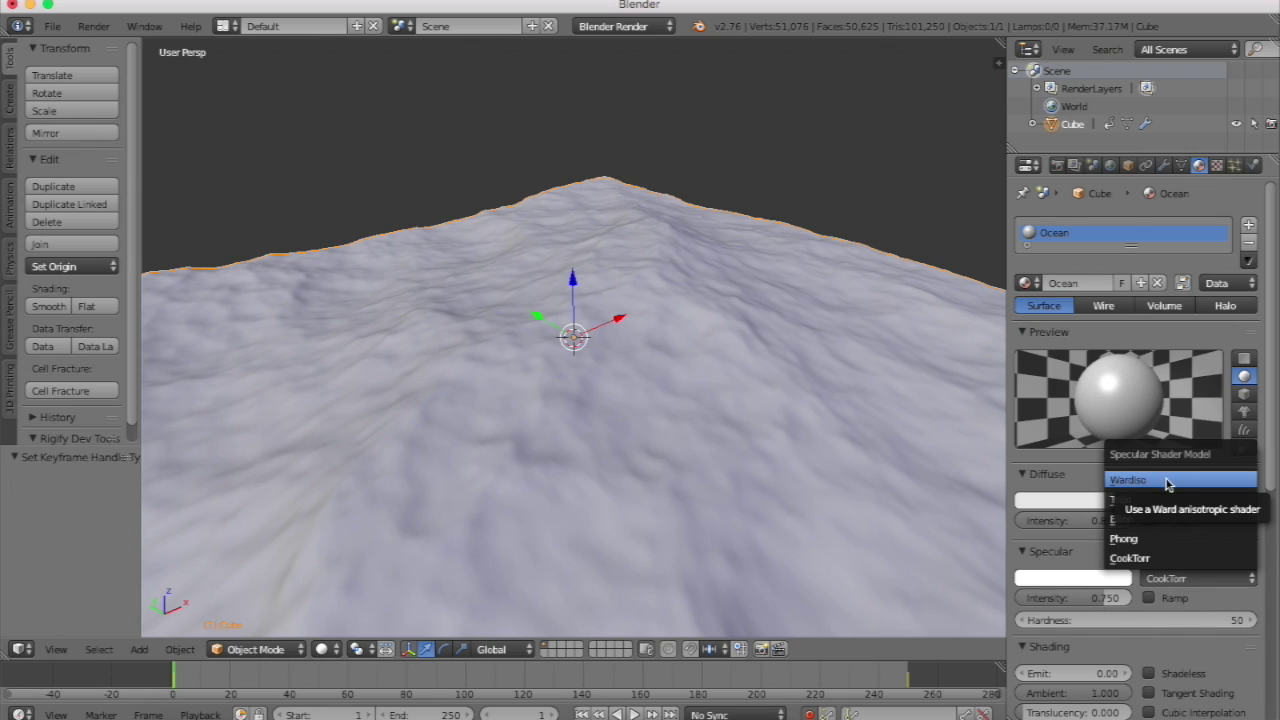
click(1167, 481)
click(1127, 620)
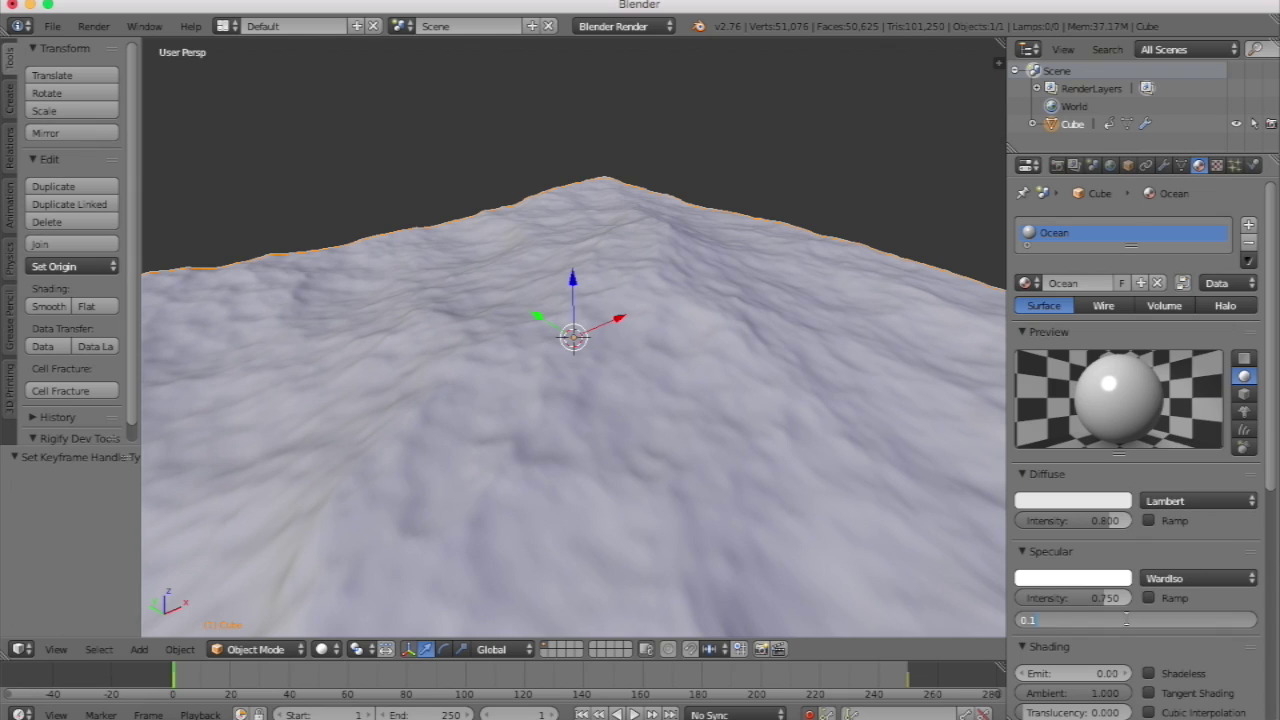
text(.025)
key(Return)
Enable Mirror on the material and set its Reflectivity to 0.25.
scroll(1128, 621, down, 4)
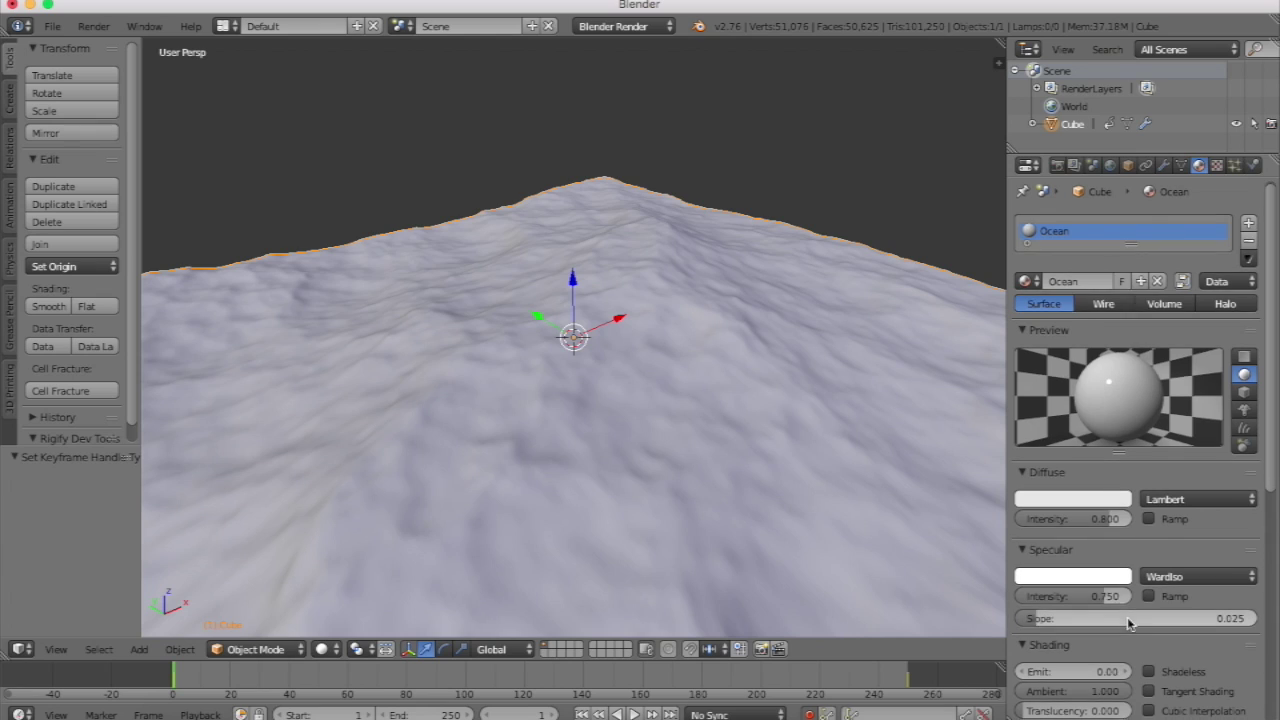
scroll(1128, 622, down, 4)
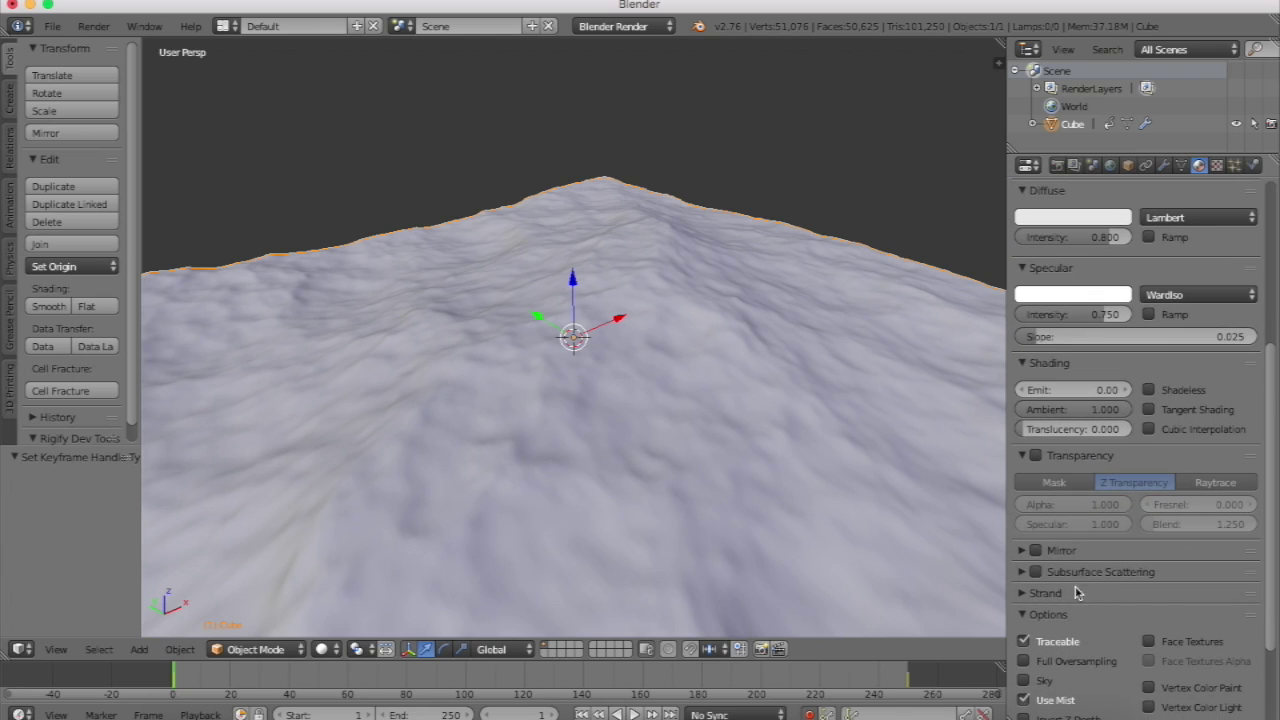
click(1036, 551)
click(1078, 551)
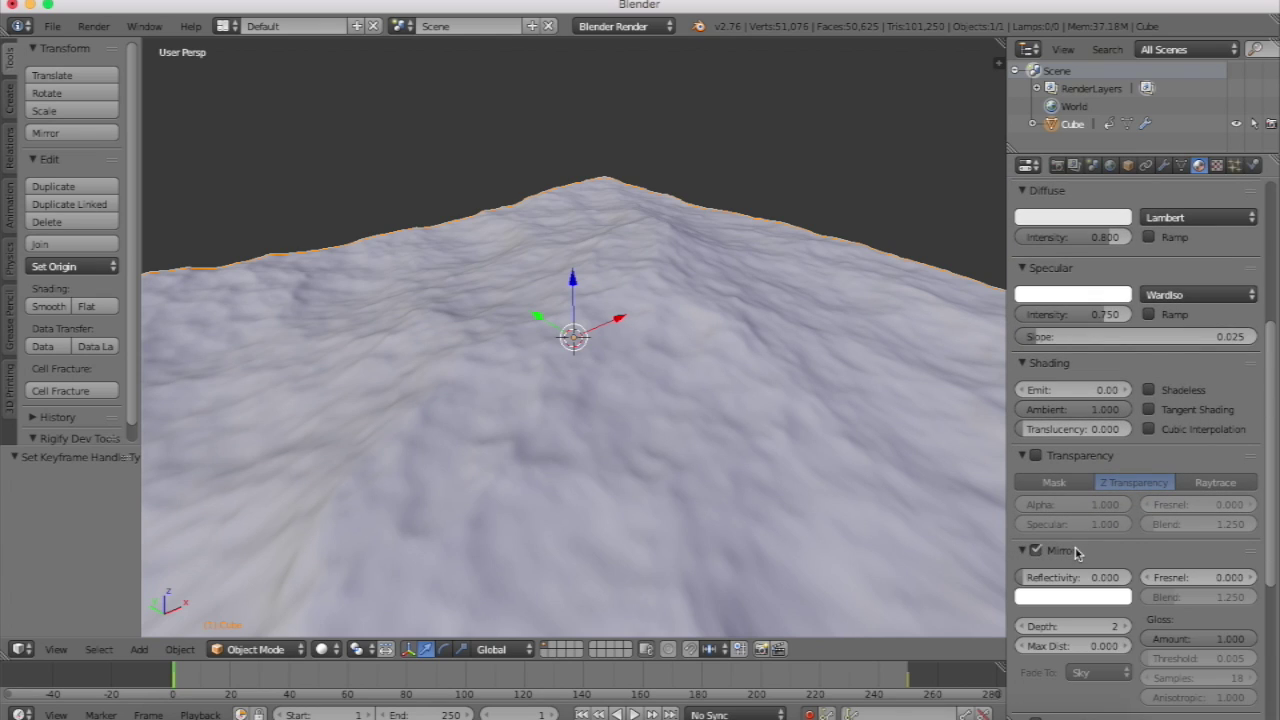
click(1062, 579)
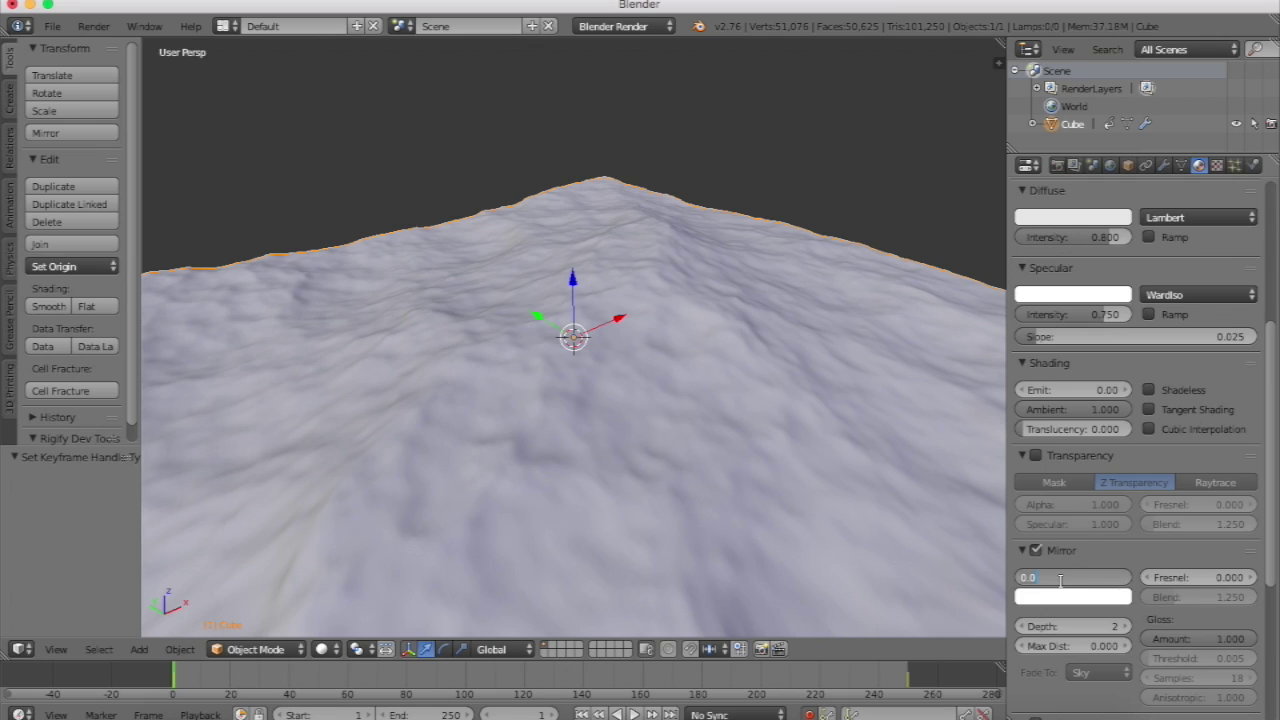
text(1)
key(Return)
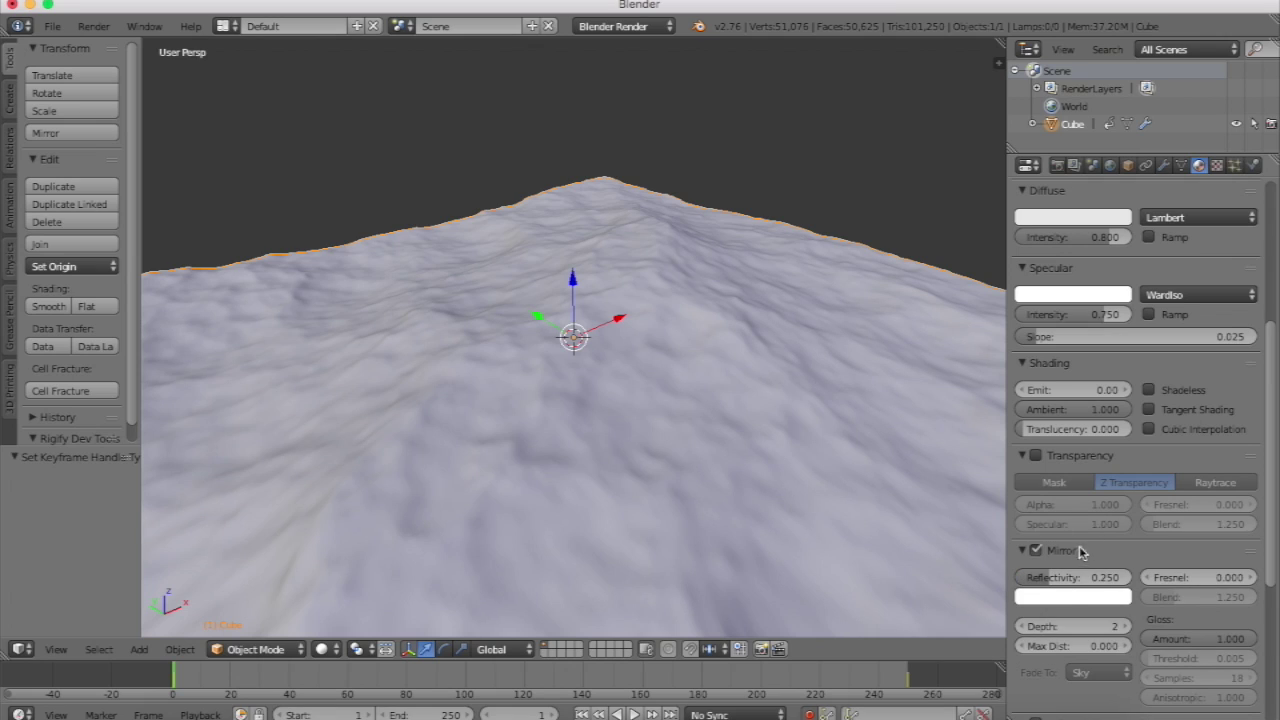
scroll(1076, 553, up, 8)
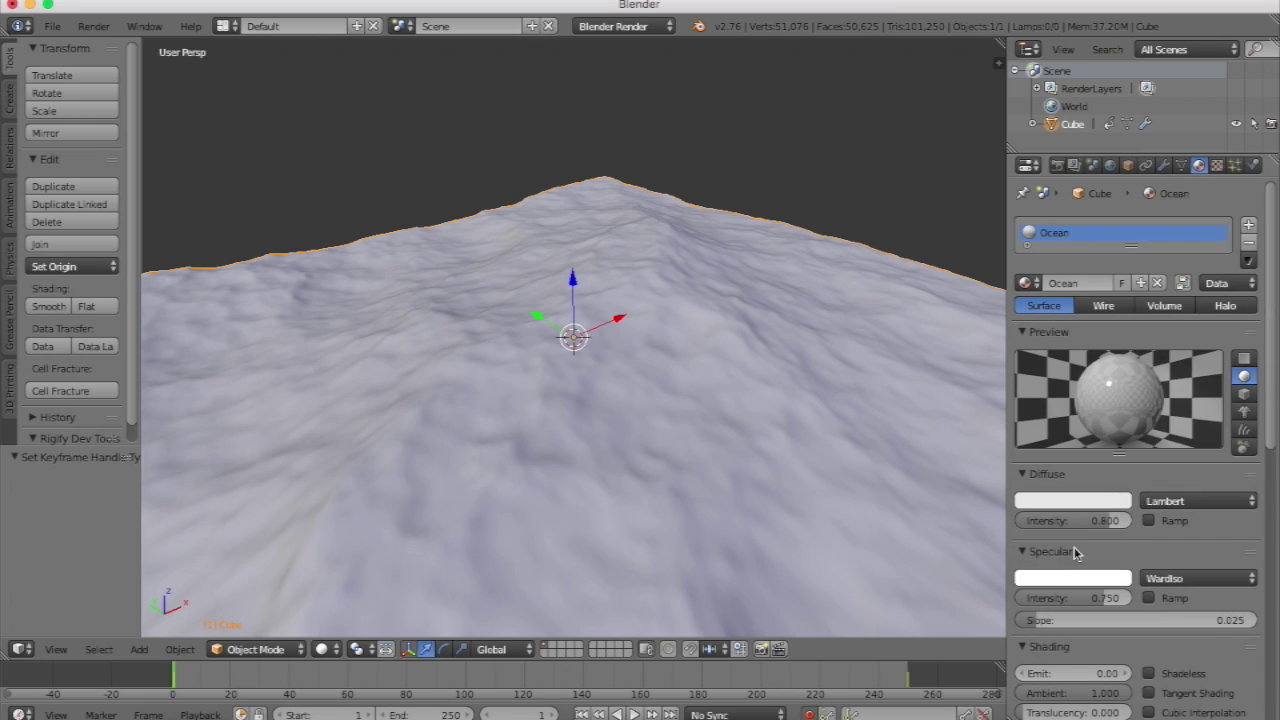
Rename the material's texture to Ocean Bump Map and make it a Clouds texture.
click(1216, 165)
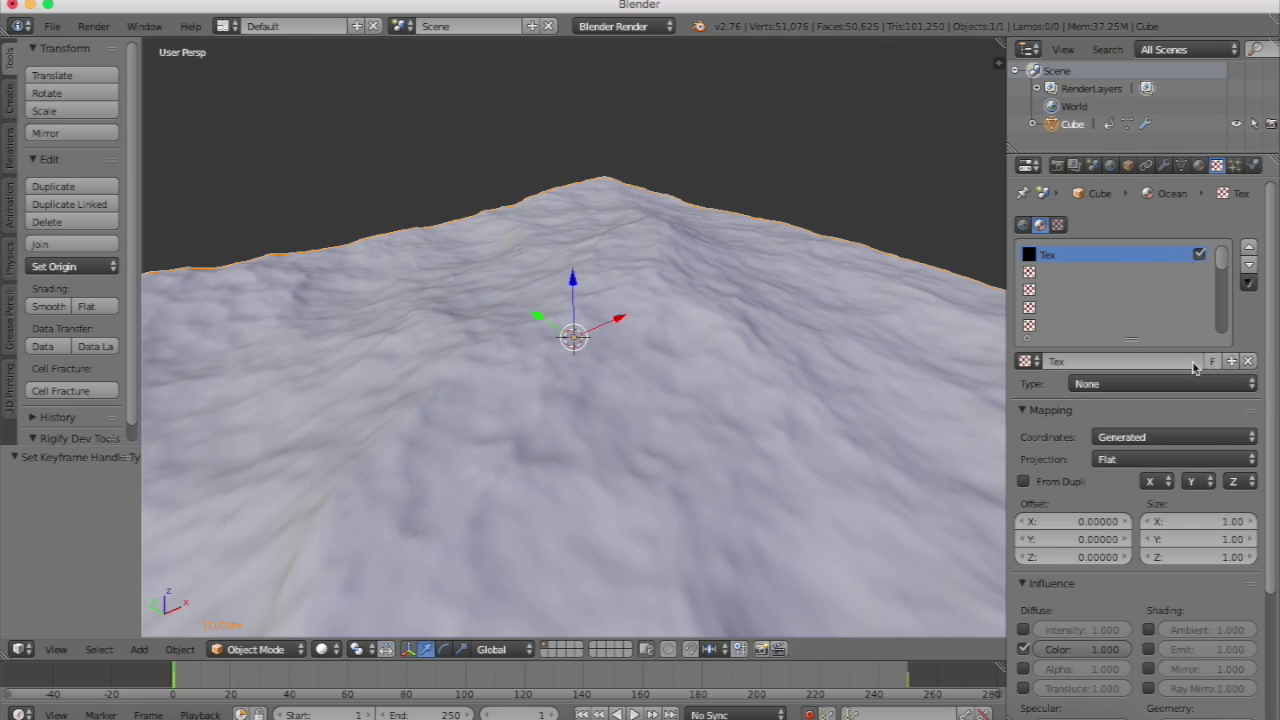
click(1063, 361)
key(Return)
click(1100, 384)
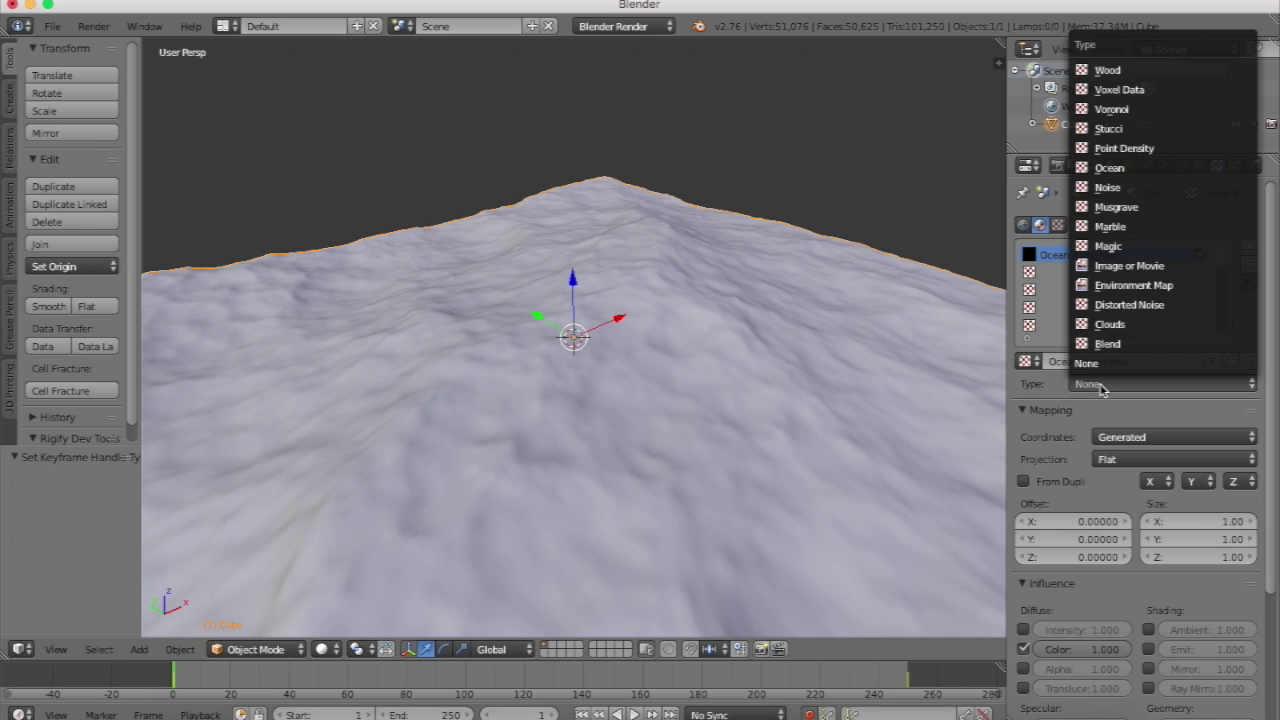
click(1136, 328)
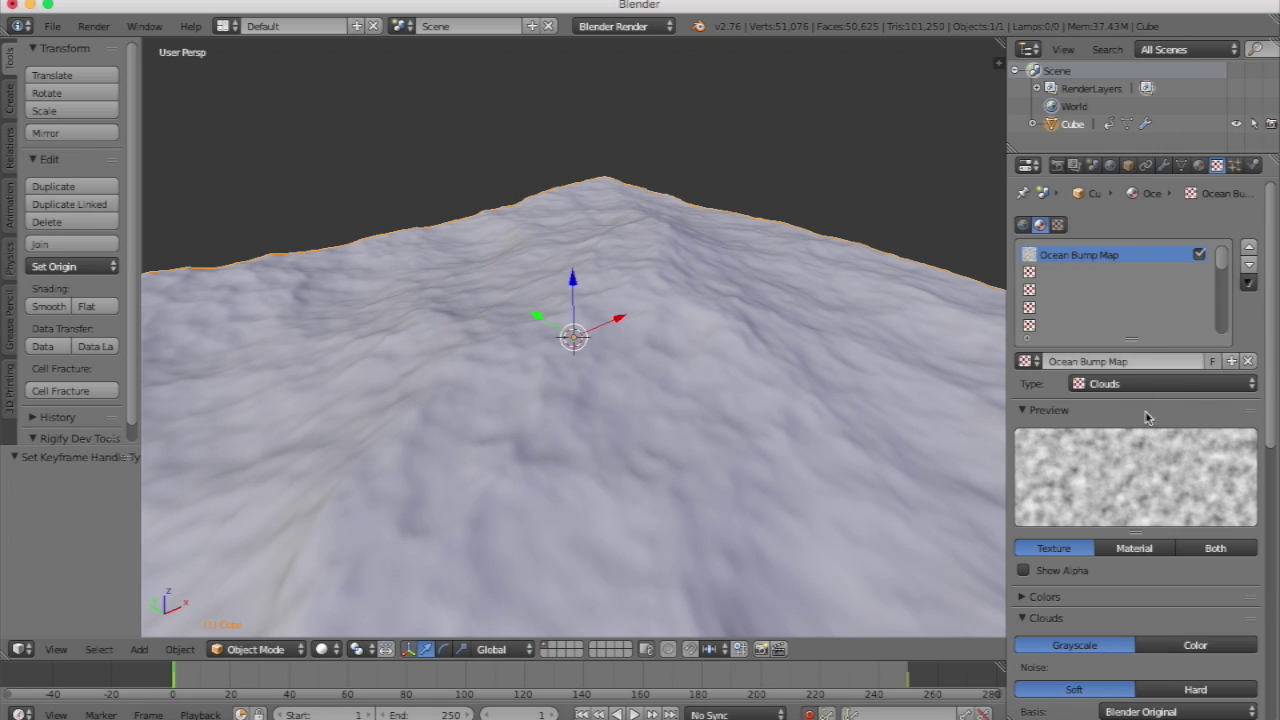
Make the texture drive Geometry Normal instead of Diffuse Color, previewed as Material.
scroll(1183, 565, down, 3)
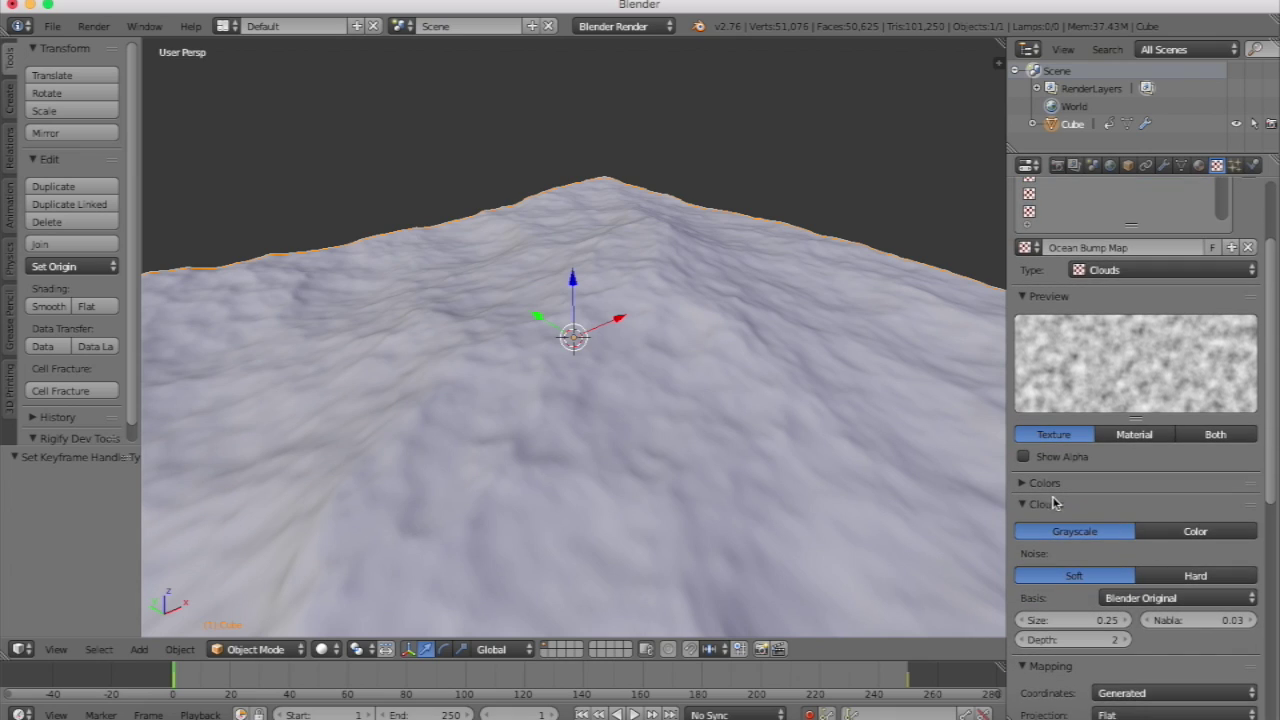
scroll(1066, 532, down, 12)
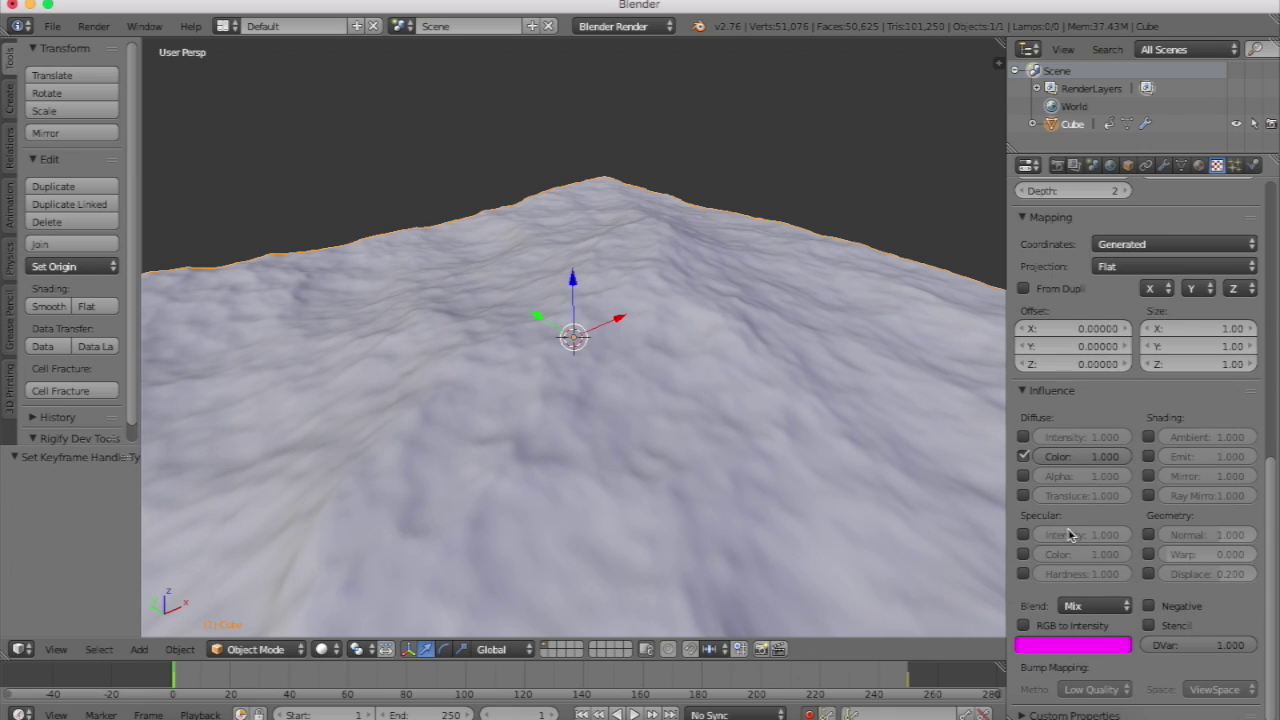
click(1023, 457)
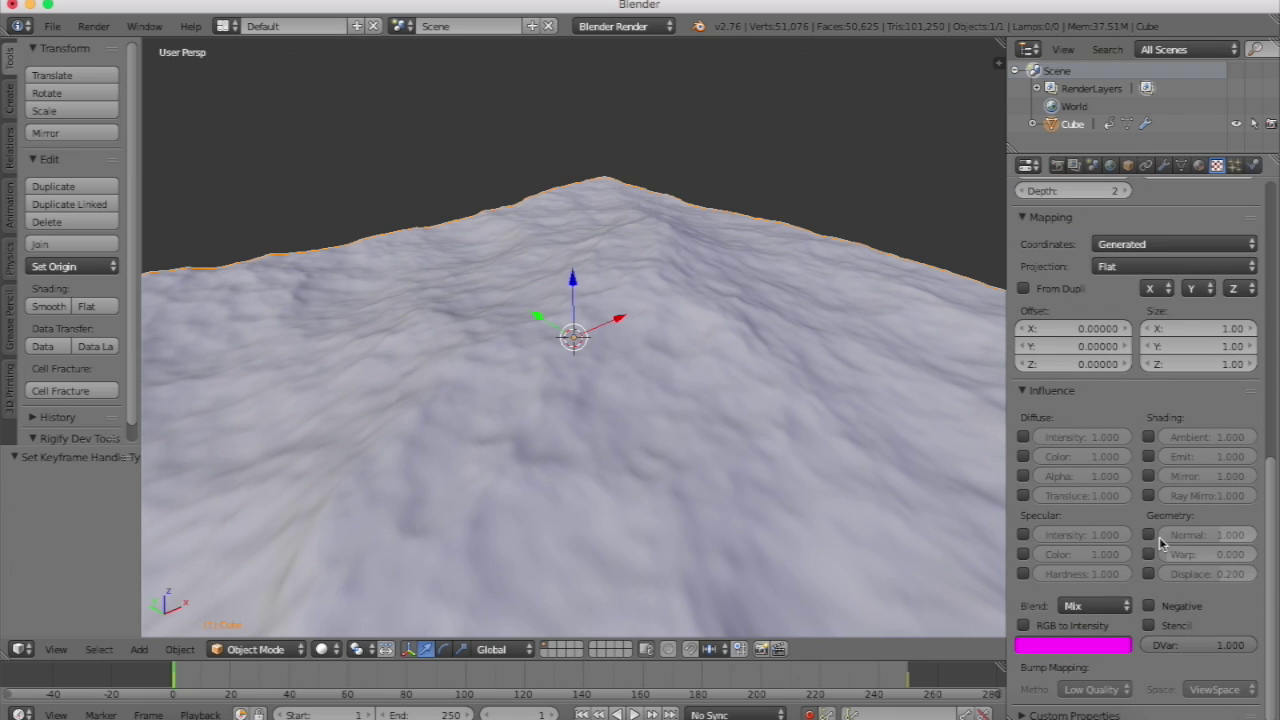
click(1149, 535)
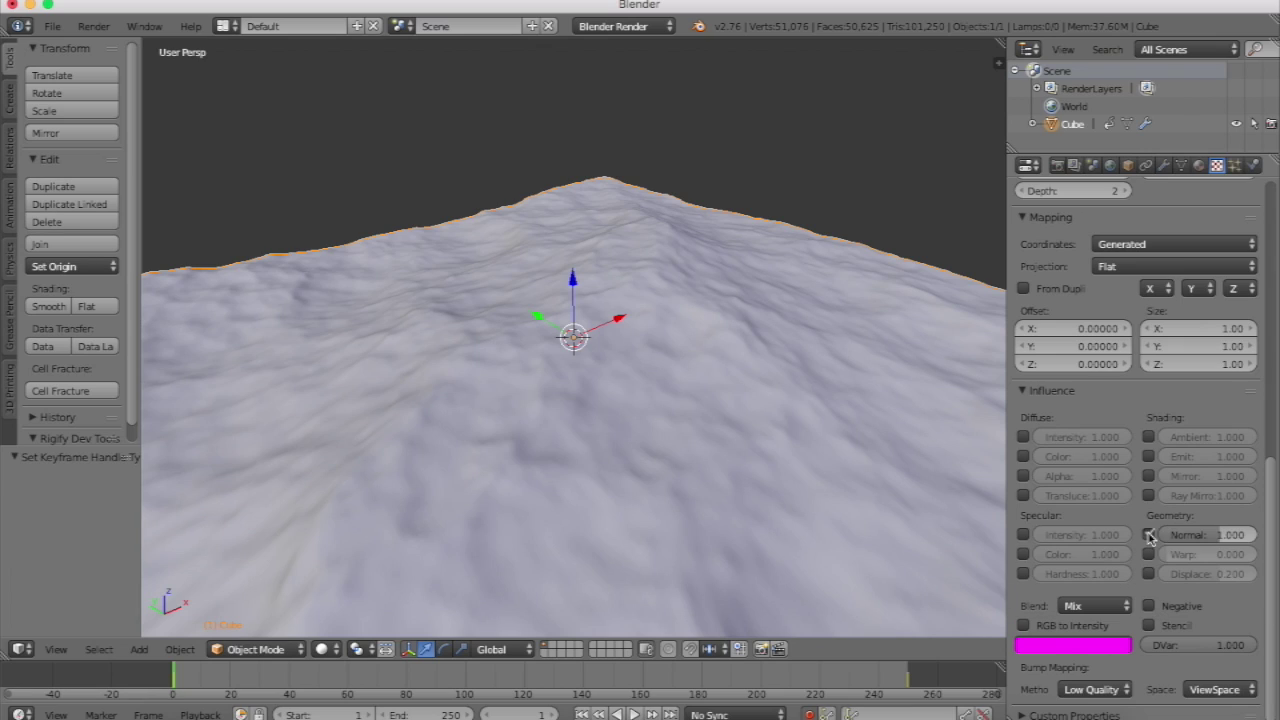
click(1202, 535)
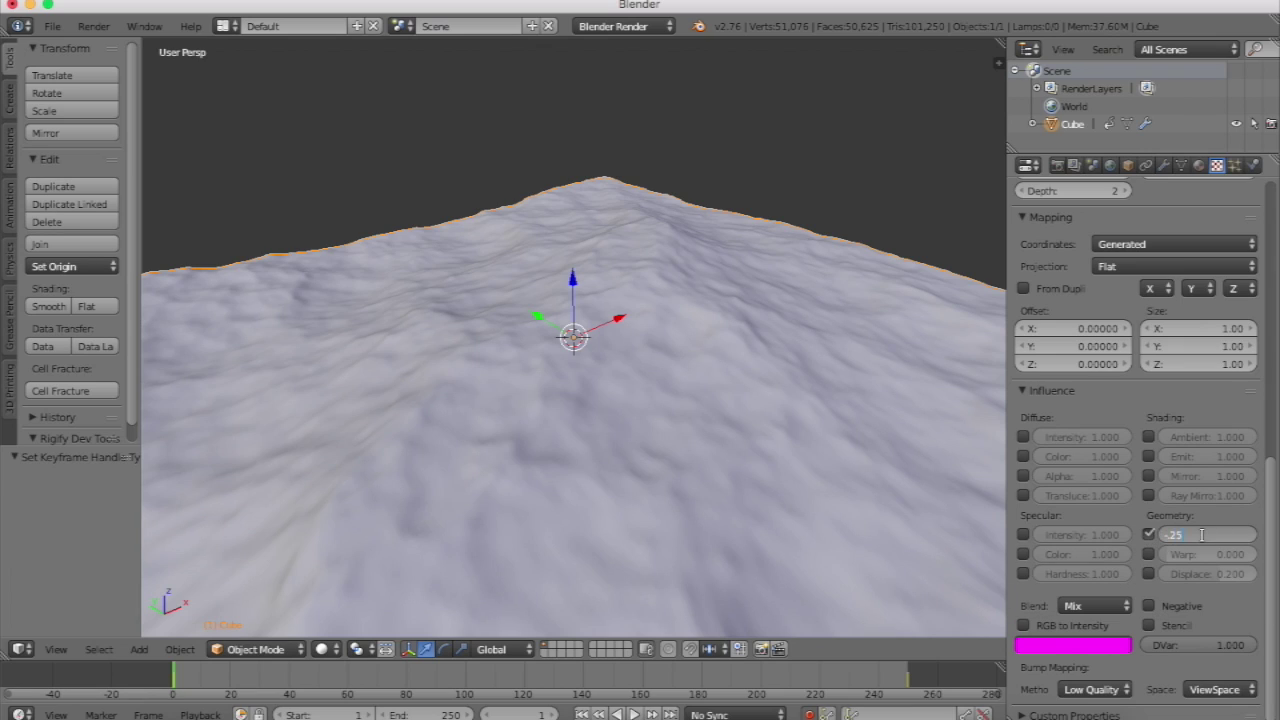
key(Return)
scroll(1195, 545, up, 15)
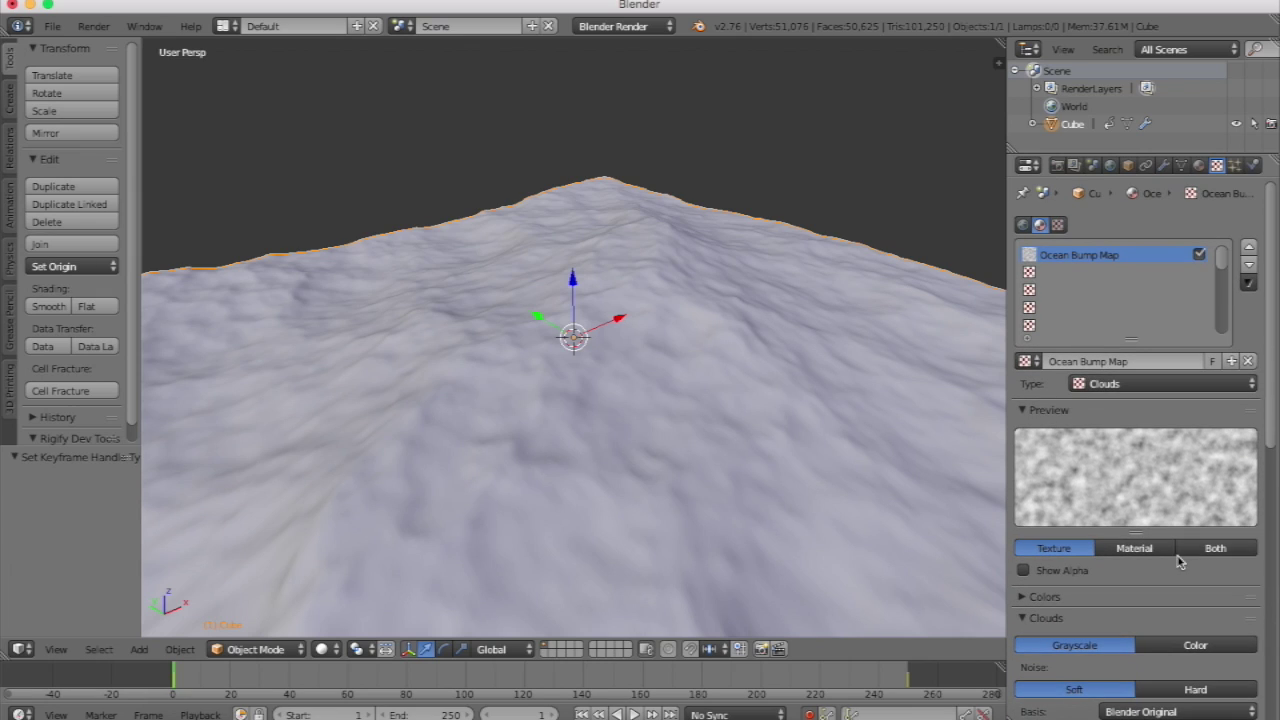
click(1135, 548)
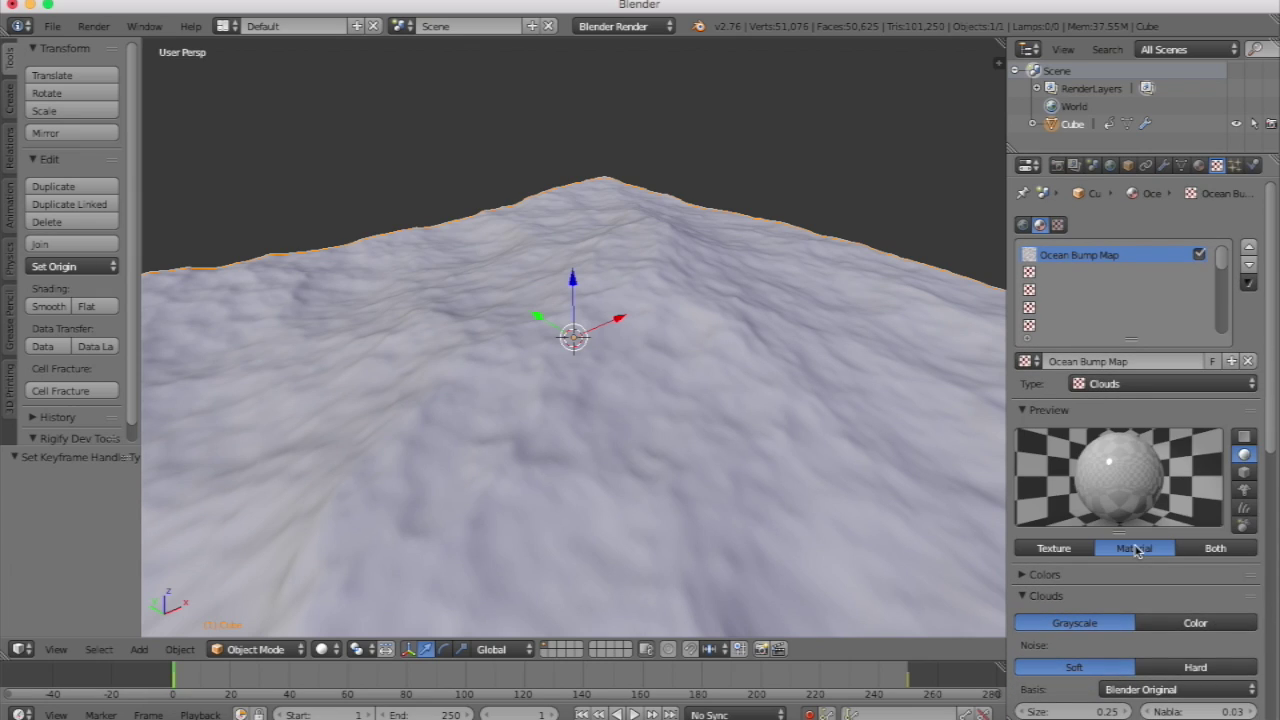
Add a new texture named Ocean Color in the second texture slot.
click(1040, 273)
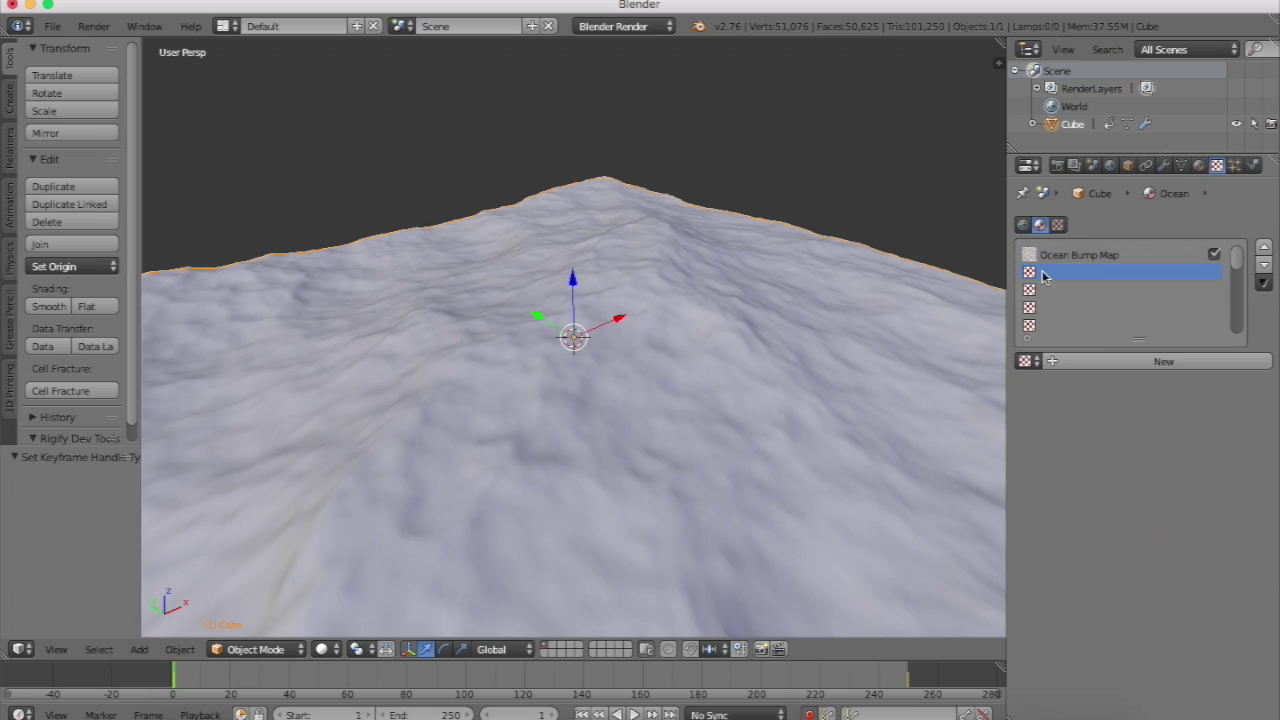
click(1112, 362)
click(1088, 361)
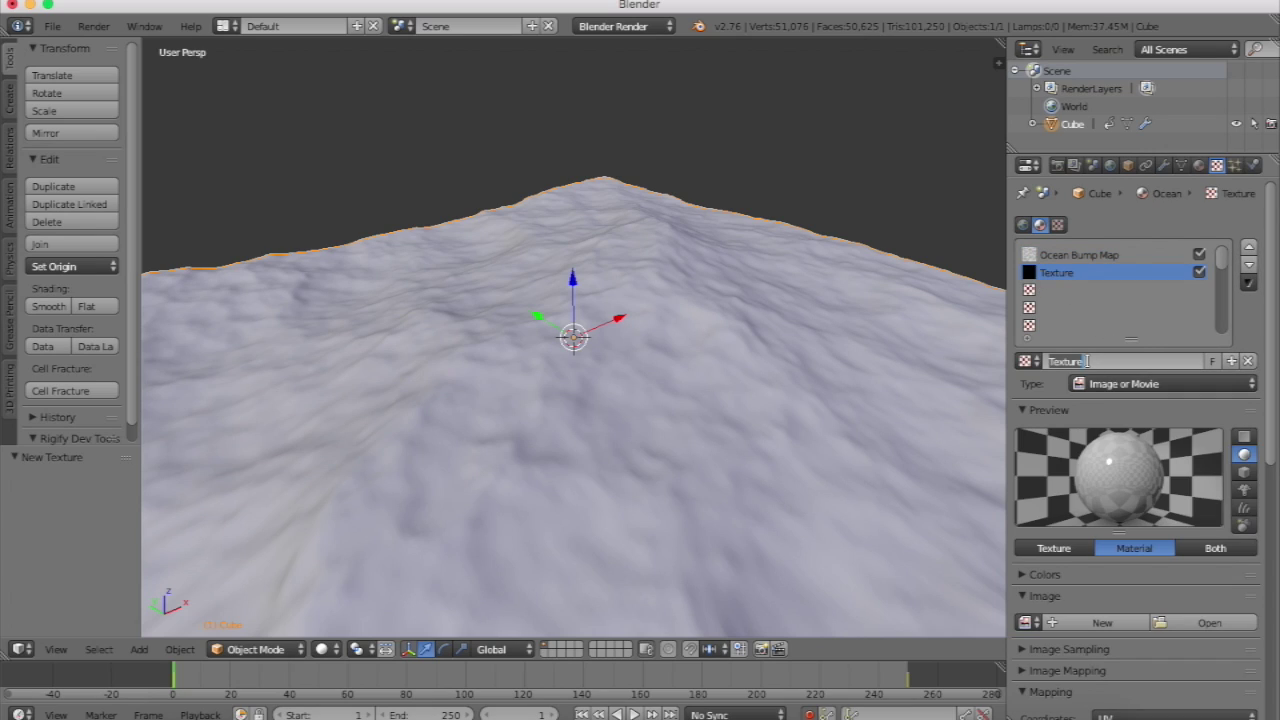
text(Ocean Color)
key(Return)
Make Ocean Color a Blend texture whose colour ramp has one dark navy stop.
scroll(1163, 546, down, 2)
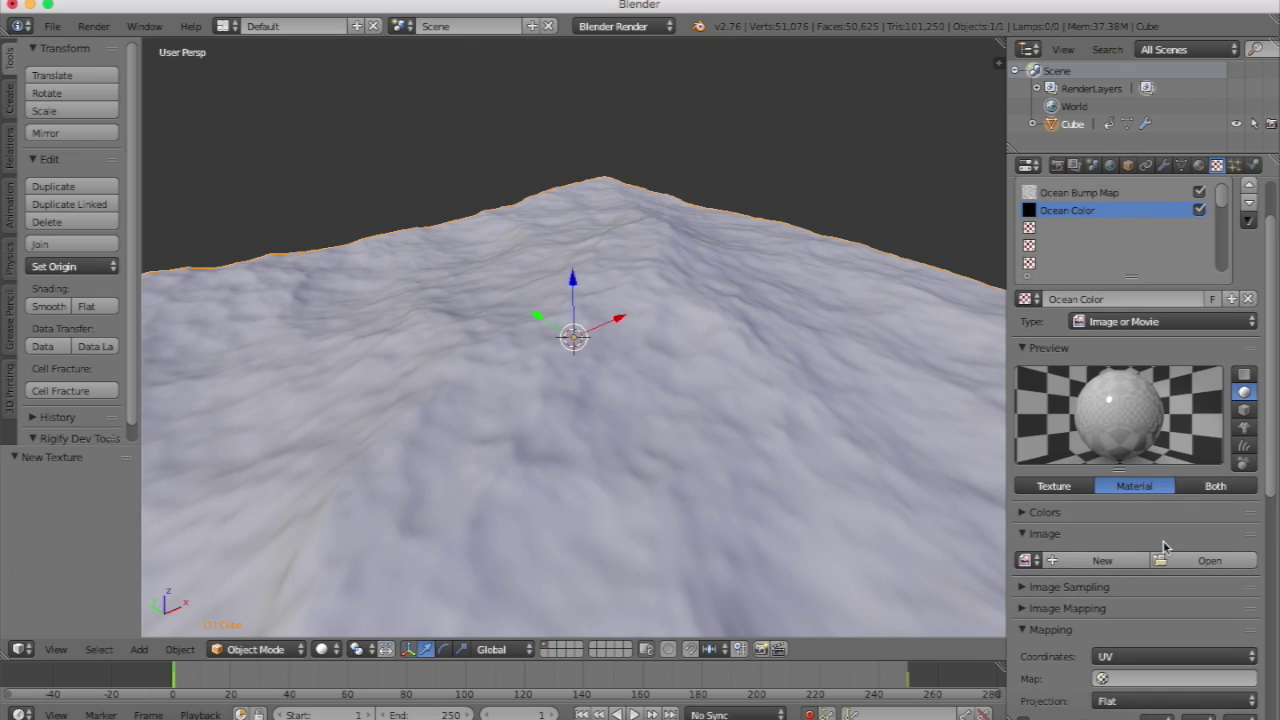
click(1125, 326)
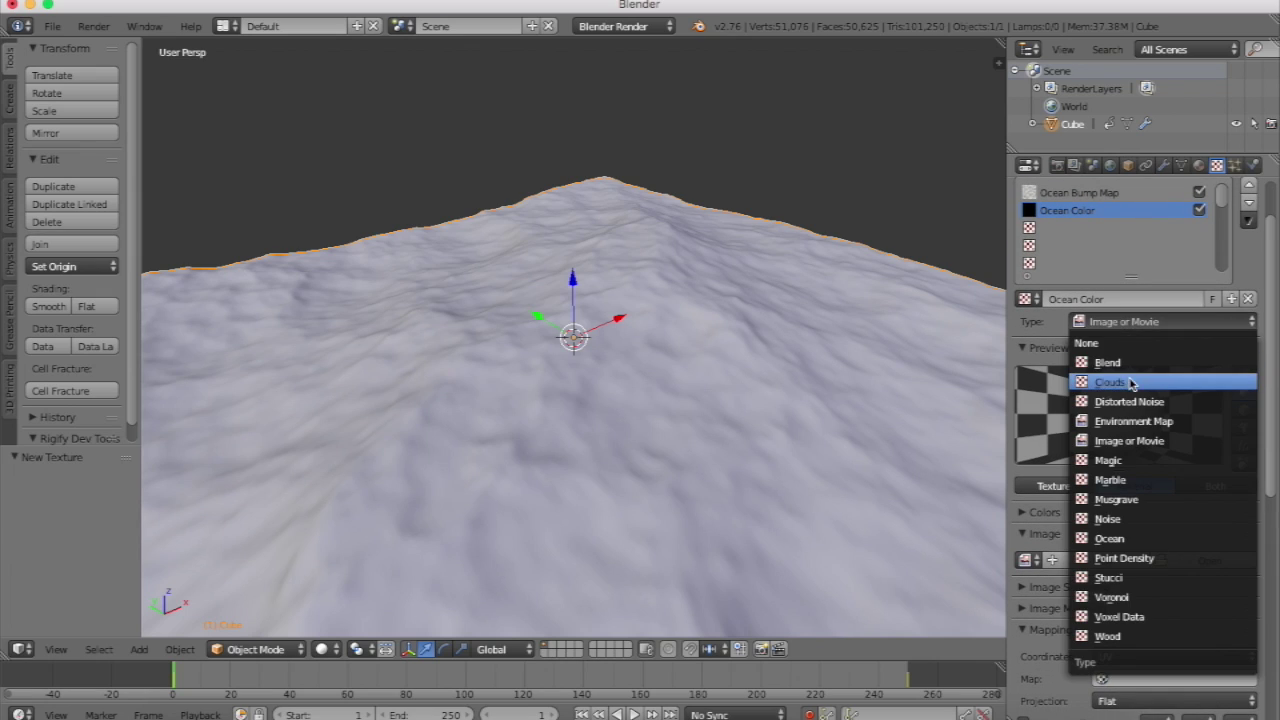
click(1125, 362)
scroll(1168, 385, down, 2)
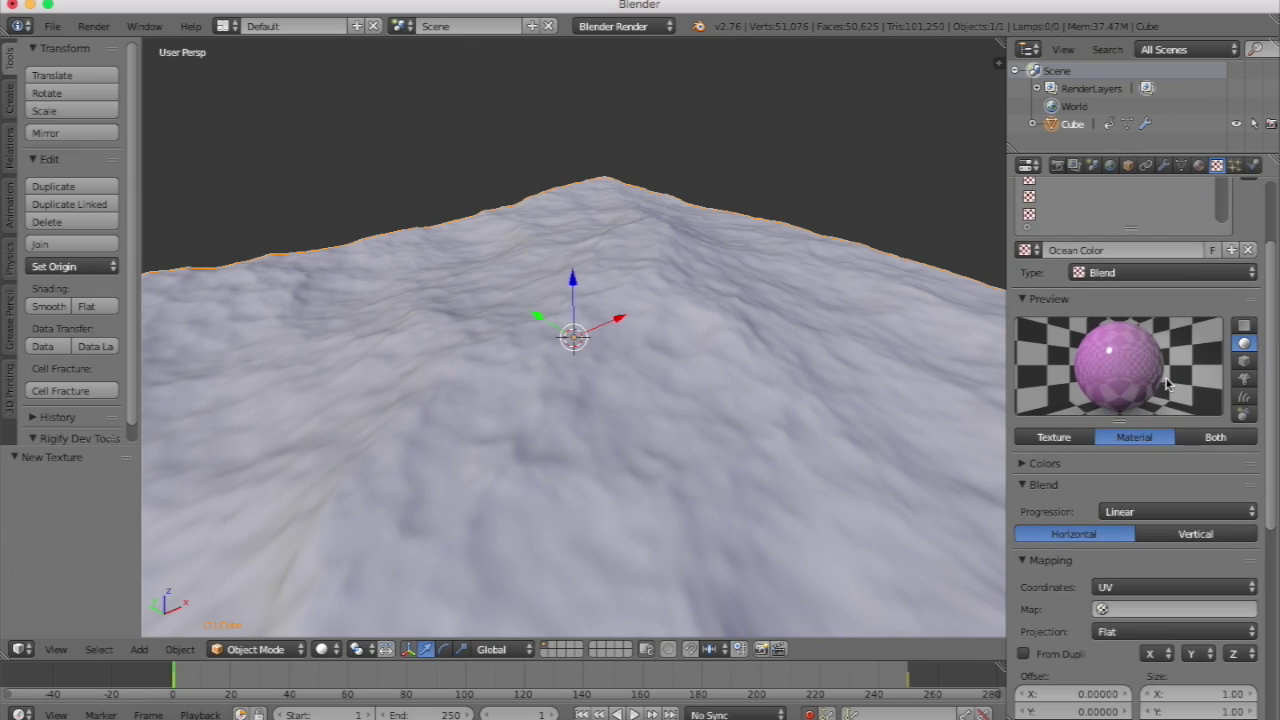
click(1045, 470)
click(1050, 492)
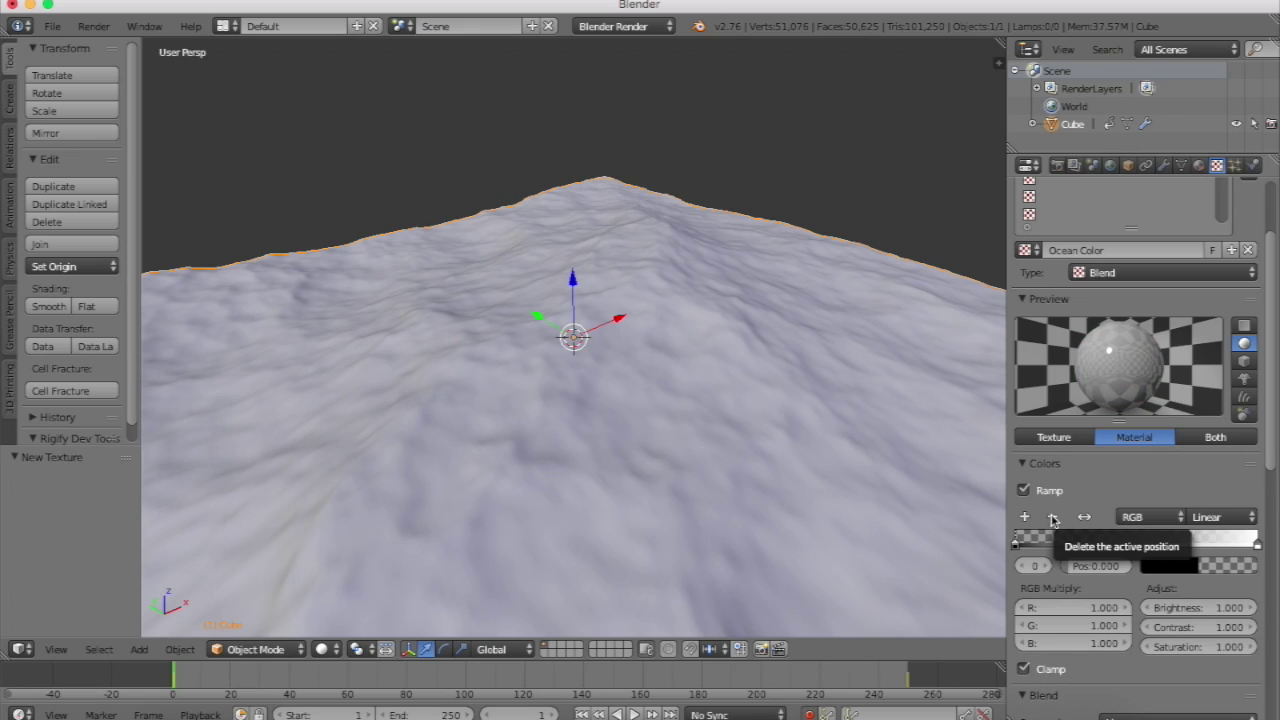
click(1052, 517)
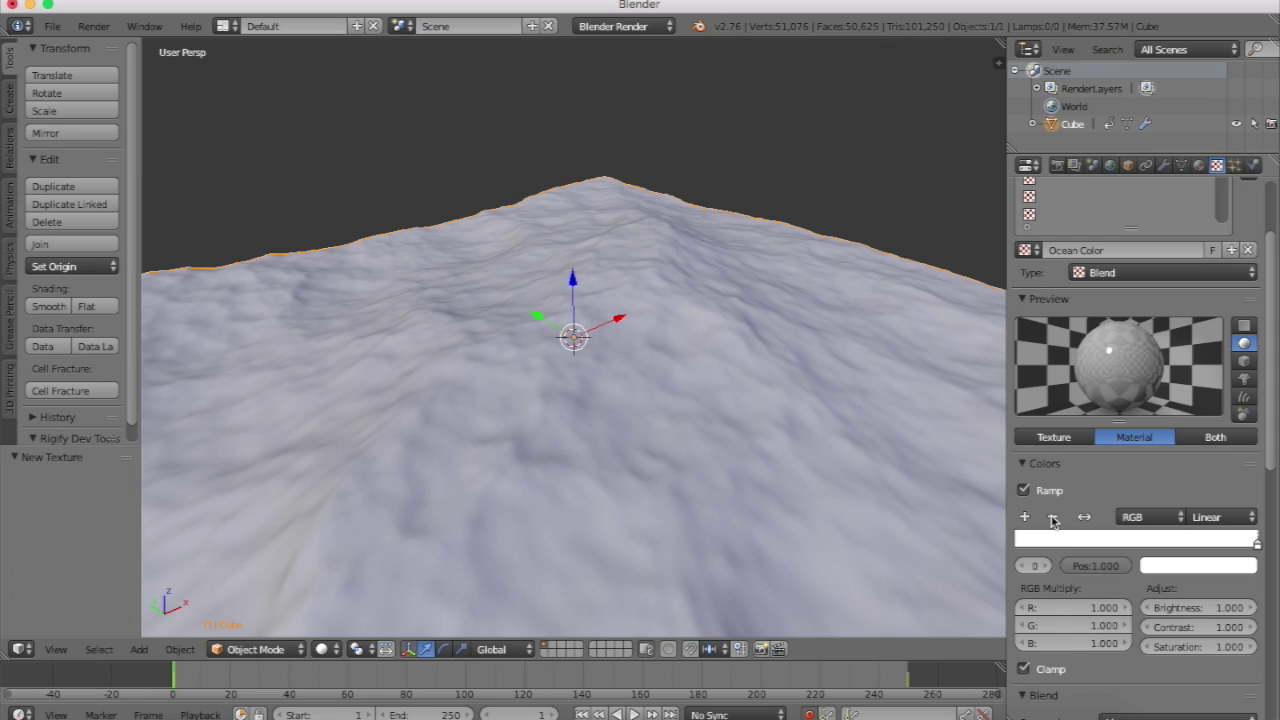
click(1190, 566)
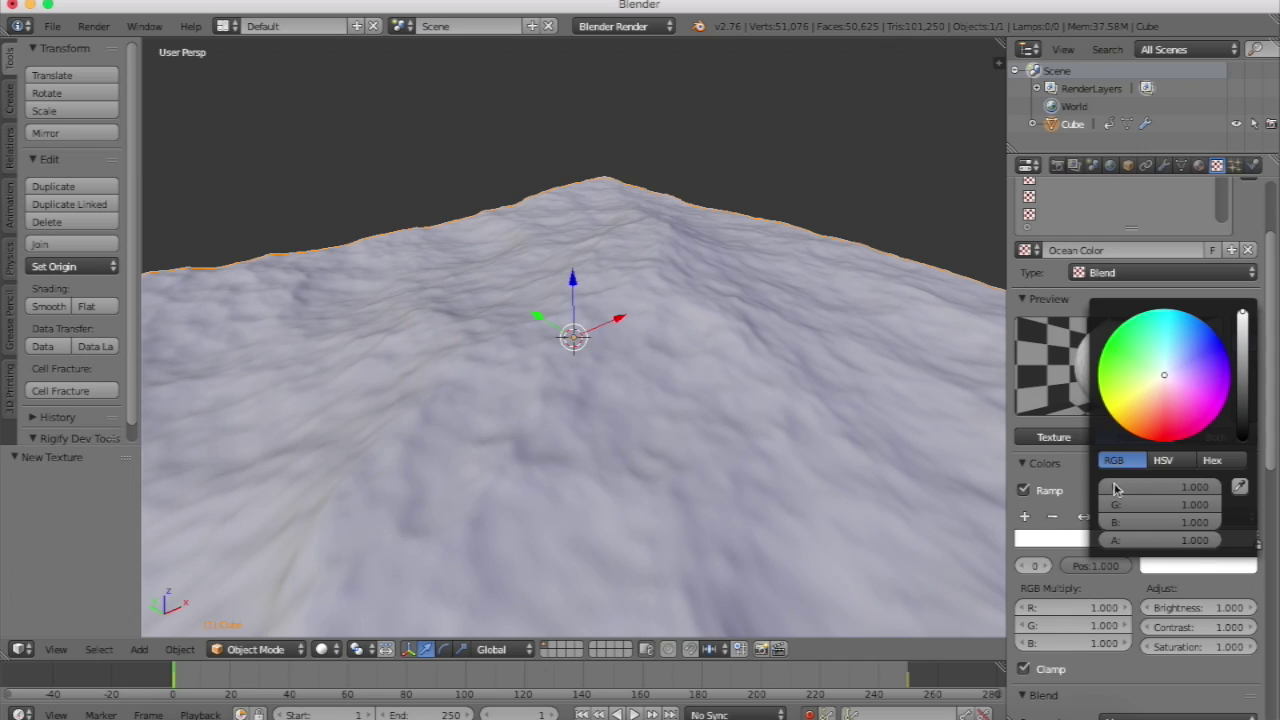
click(1189, 336)
click(1245, 392)
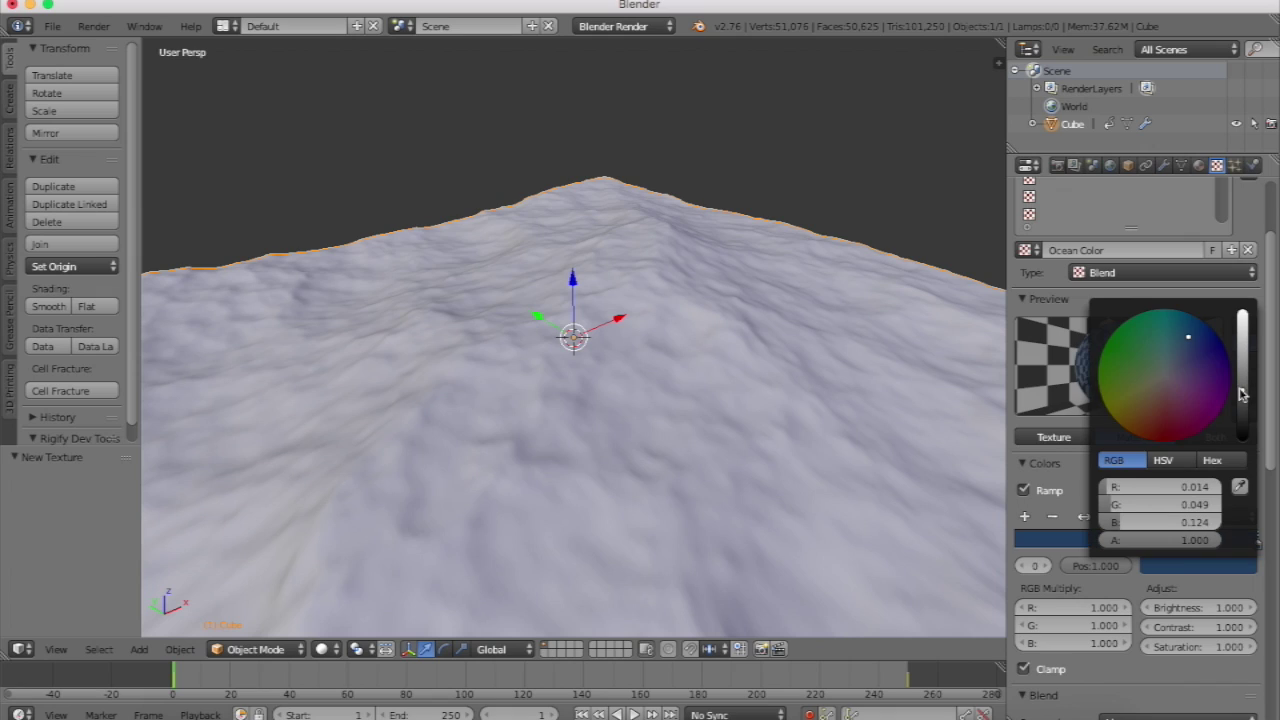
click(1184, 353)
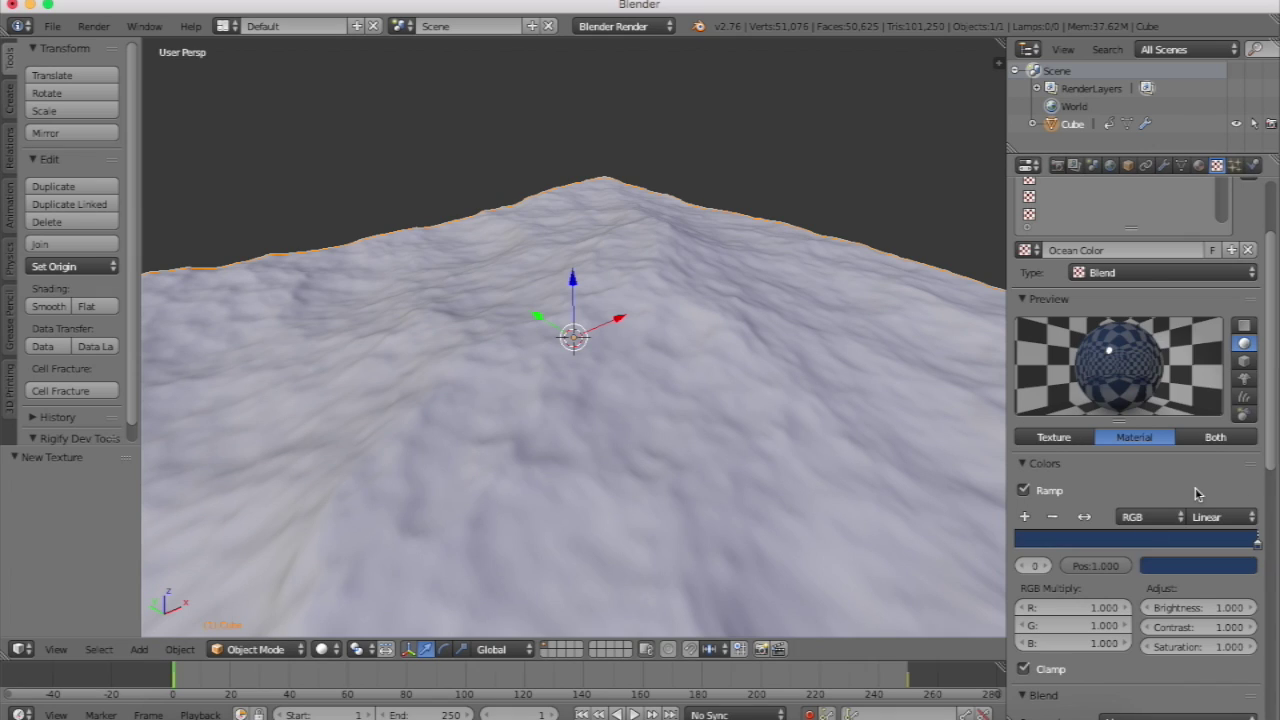
Map the Ocean Color texture with Generated texture coordinates.
scroll(1200, 491, down, 15)
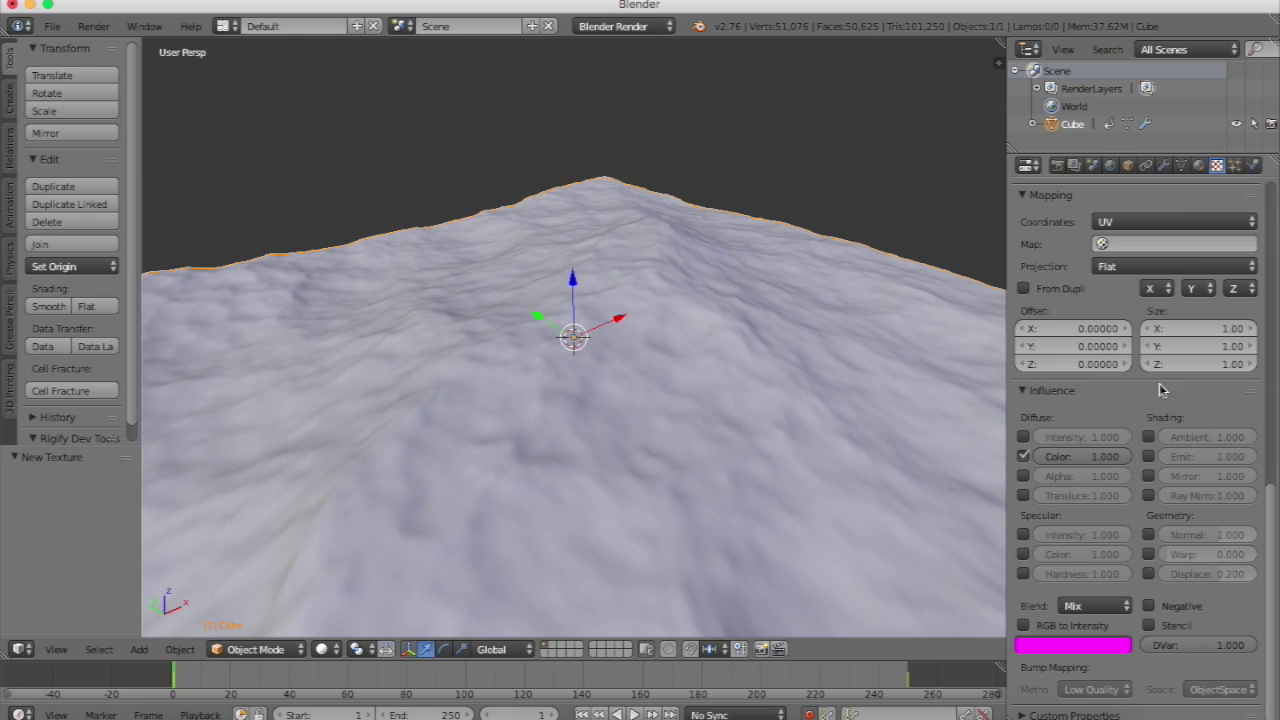
scroll(1120, 276, up, 1)
click(1117, 266)
click(1122, 208)
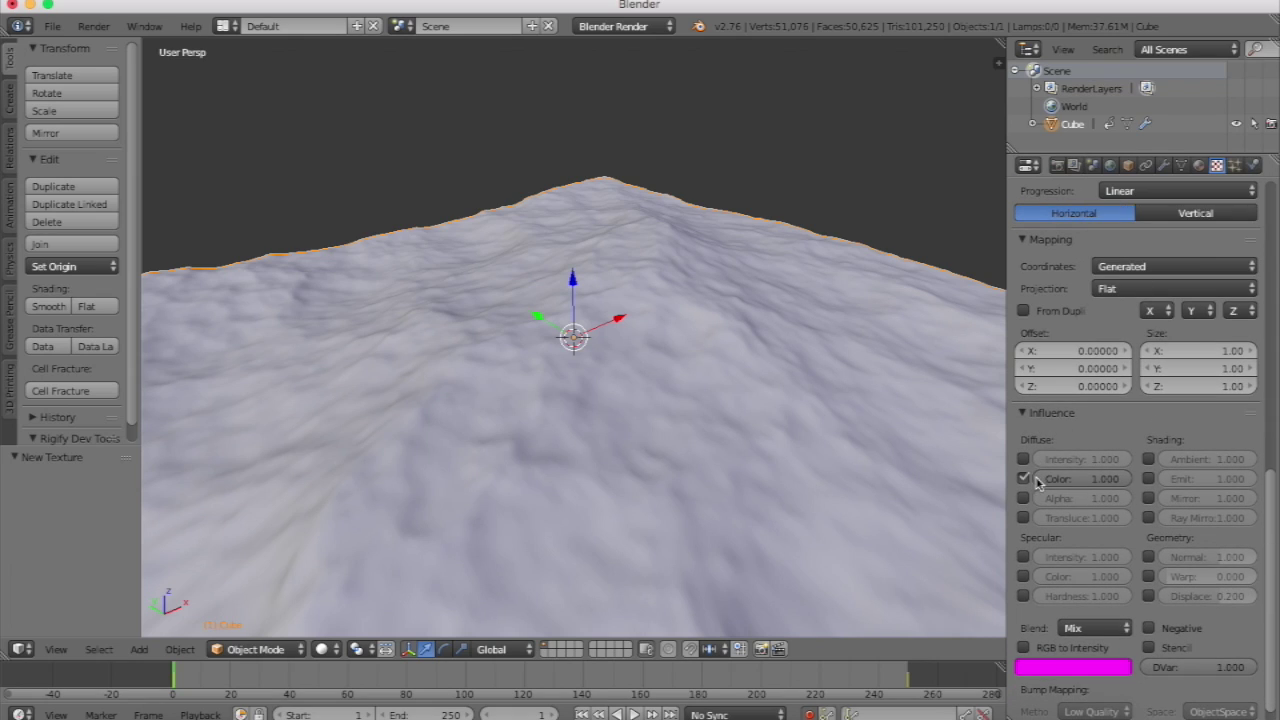
Select the Ocean Bump Map texture slot to show its Clouds settings.
scroll(1075, 474, up, 3)
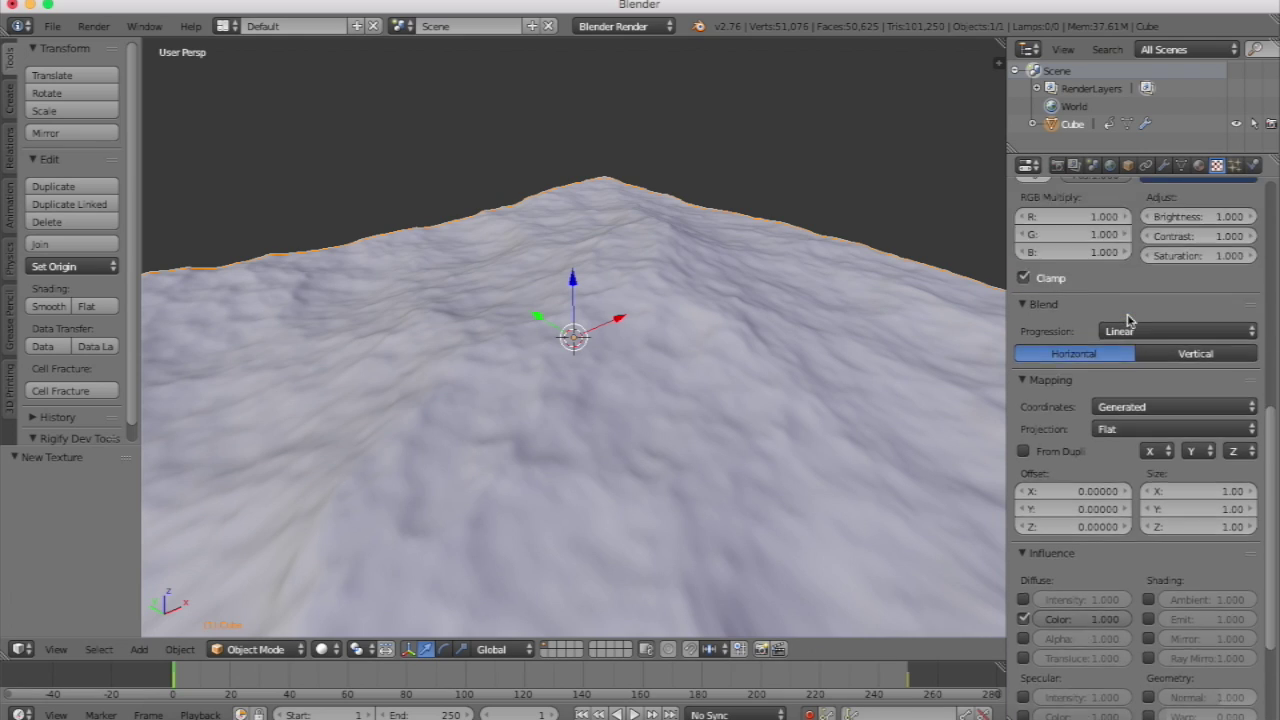
scroll(1128, 318, up, 10)
click(1088, 256)
scroll(1106, 485, down, 7)
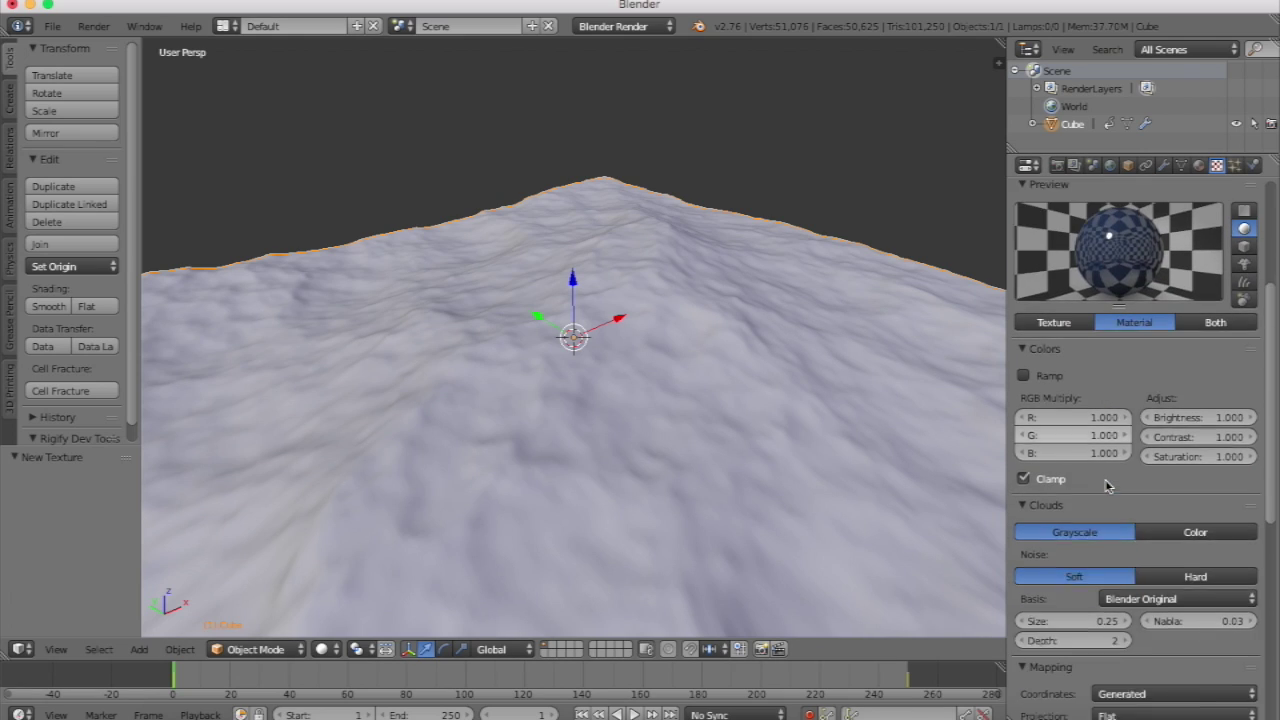
scroll(1108, 485, up, 8)
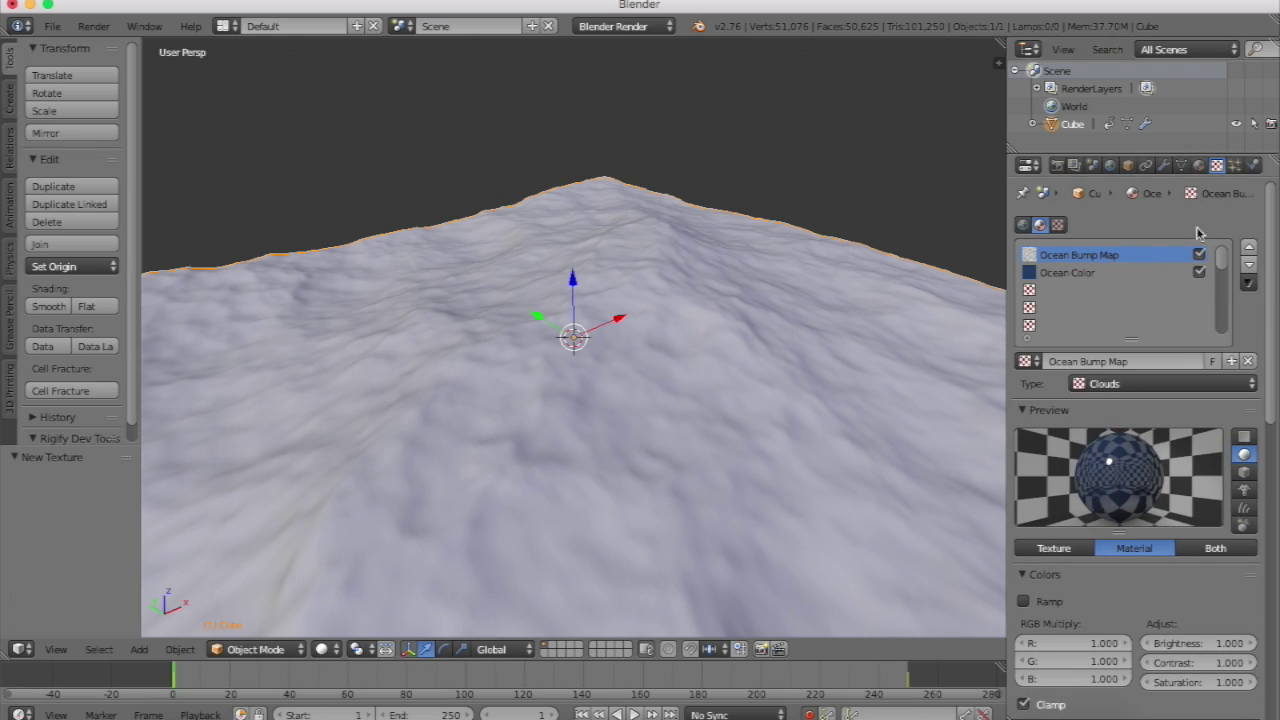
scroll(655, 307, down, 2)
scroll(655, 307, up, 2)
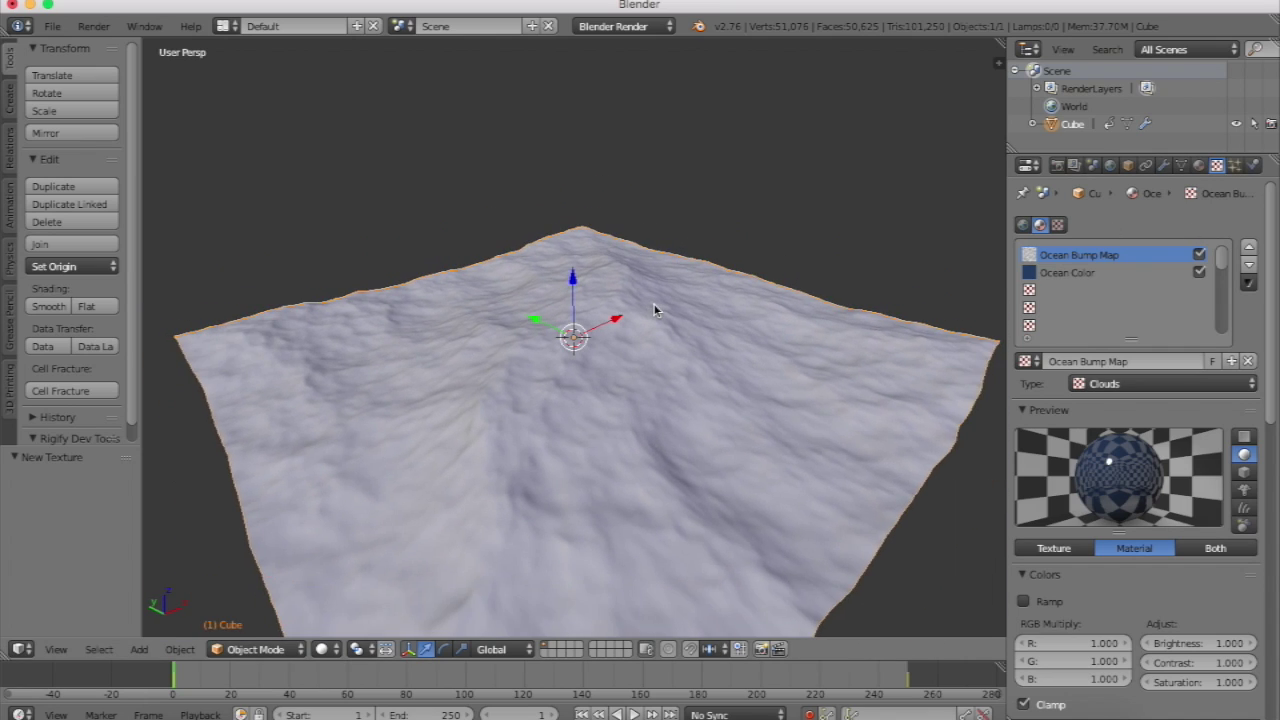
Add a Sun lamp, raise it 5 units along Z and tilt it.
key(shift+a)
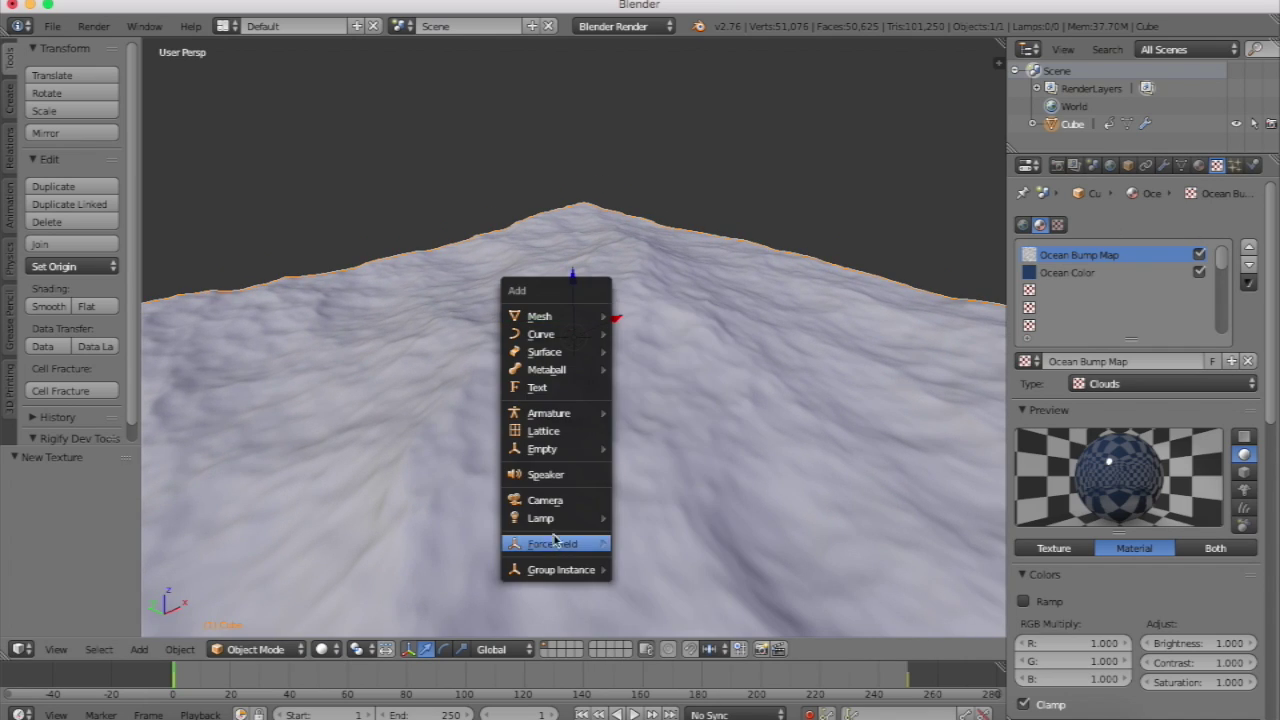
mouse_move(560, 522)
click(650, 537)
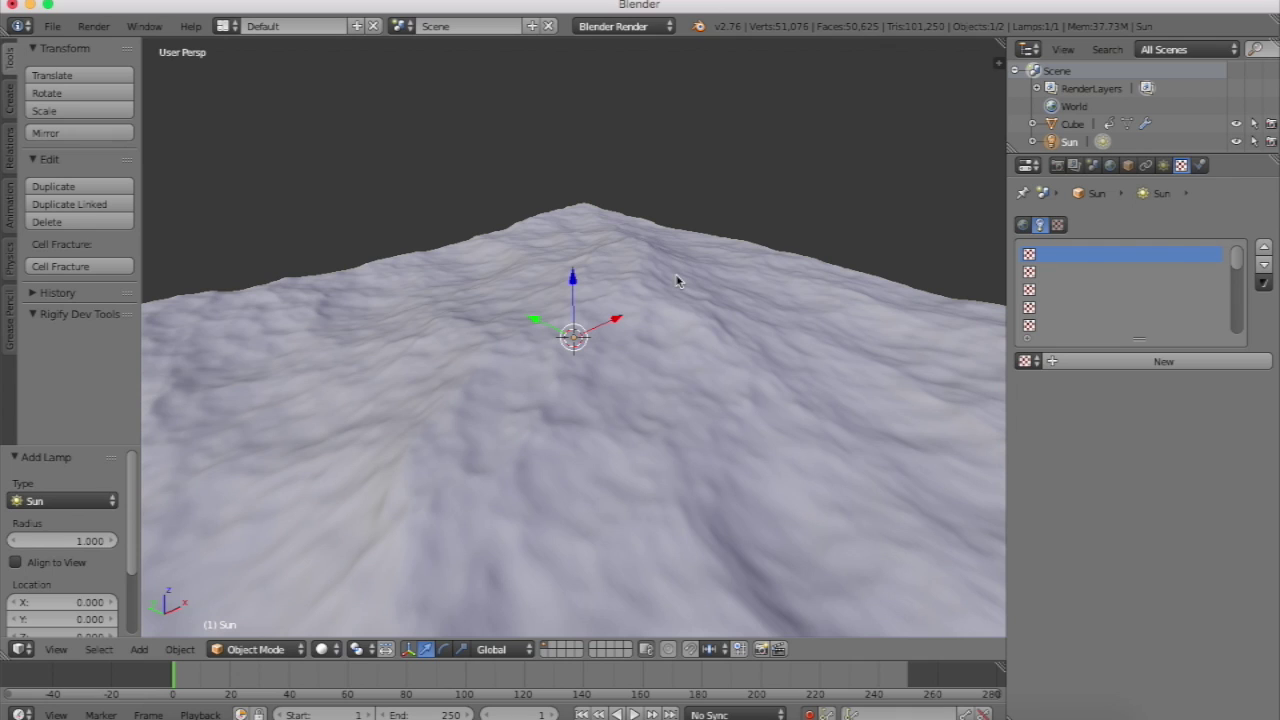
text(gz)
text(5)
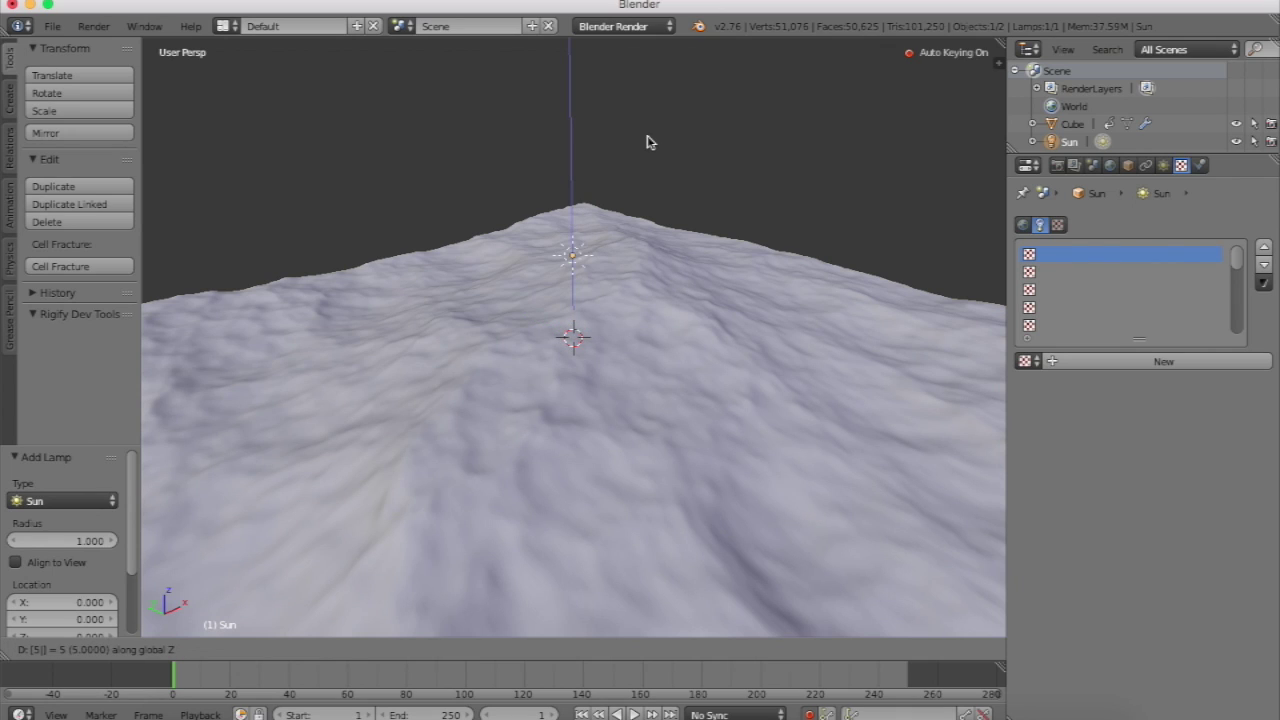
key(Return)
key(r)
key(r)
click(683, 391)
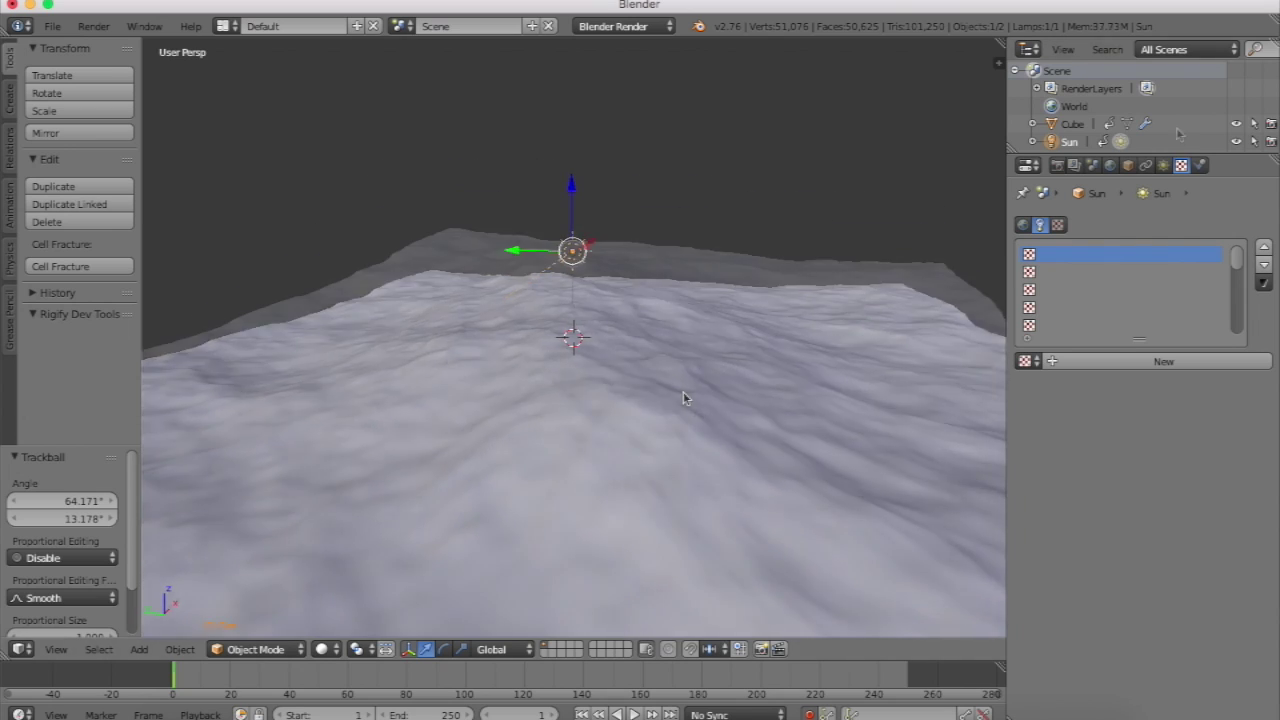
Enable Sky and Ray Shadow on the sun and preview with rendered shading.
click(1165, 166)
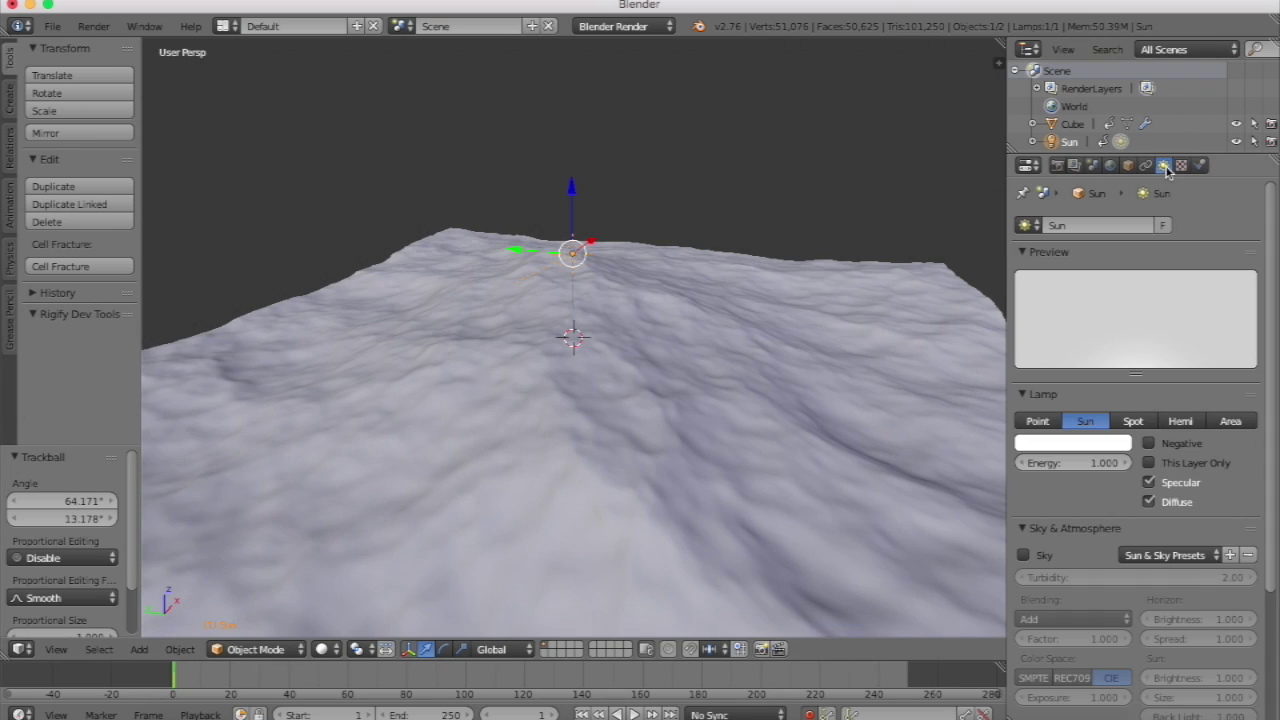
click(1045, 557)
scroll(1048, 566, down, 4)
click(1180, 690)
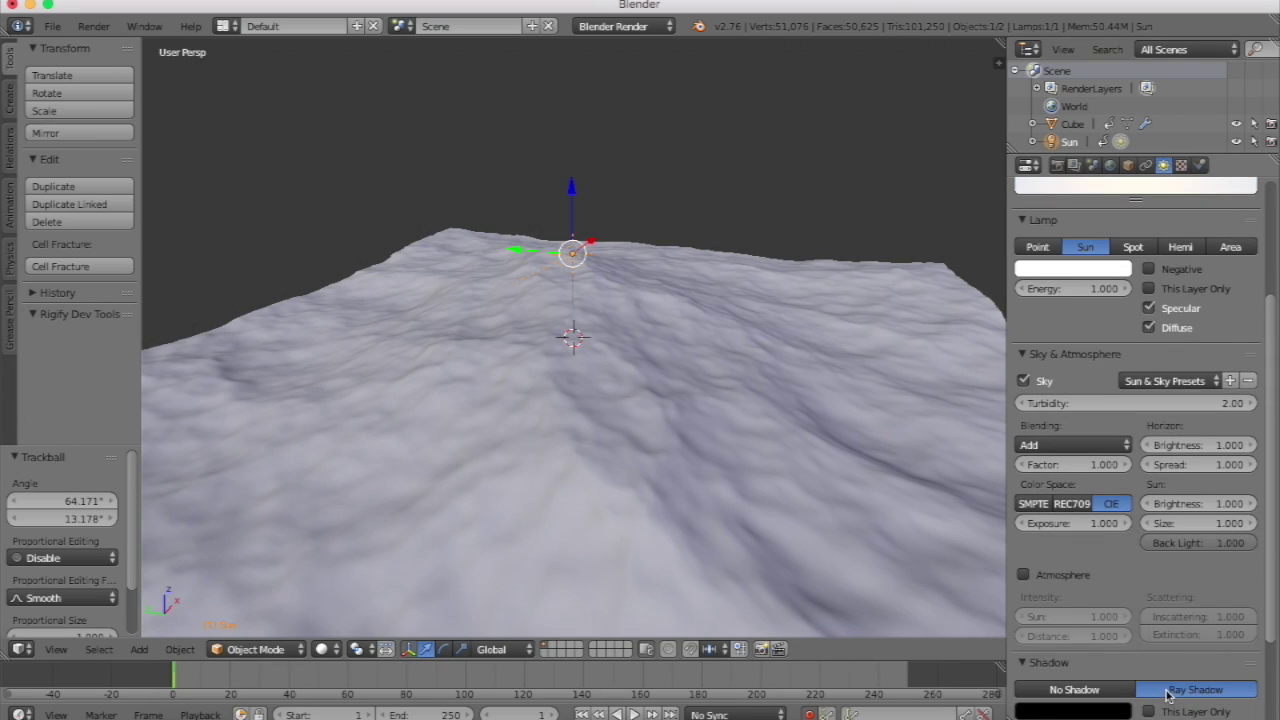
scroll(1150, 600, down, 1)
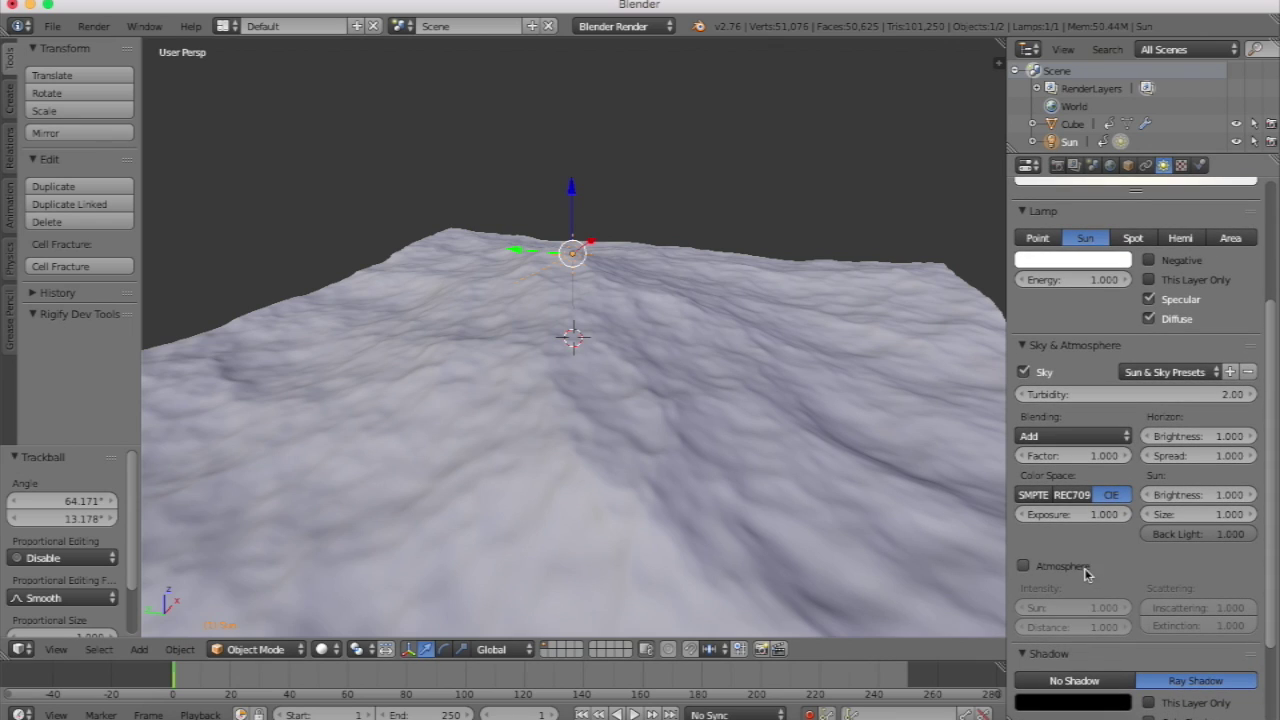
key(shift+z)
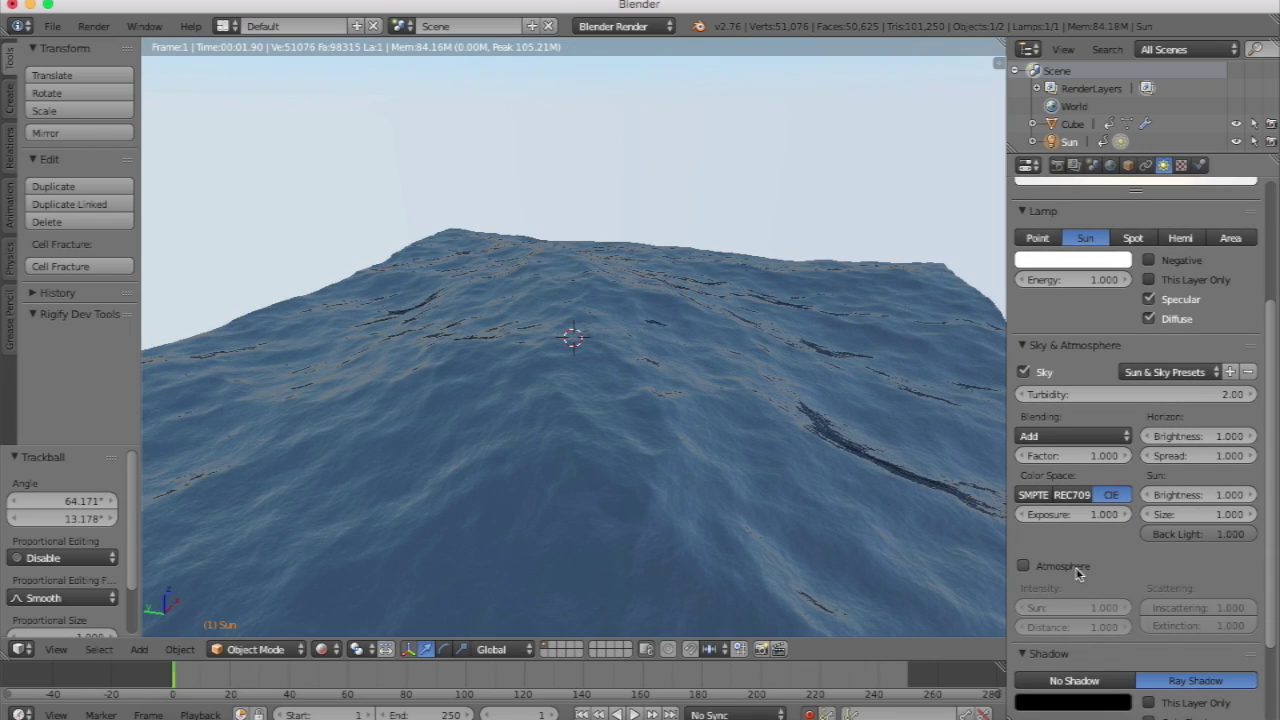
Try the sun's Atmosphere on and off, leave it off, then return to solid shading.
click(1077, 570)
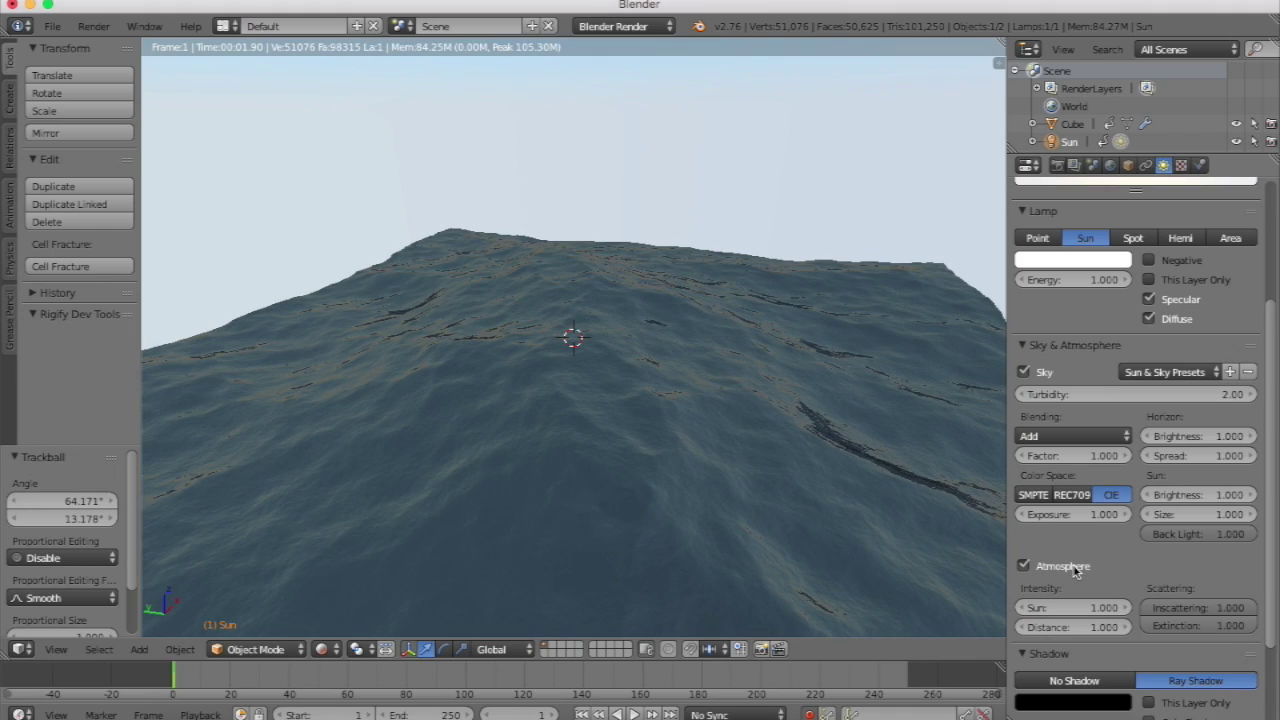
click(1073, 570)
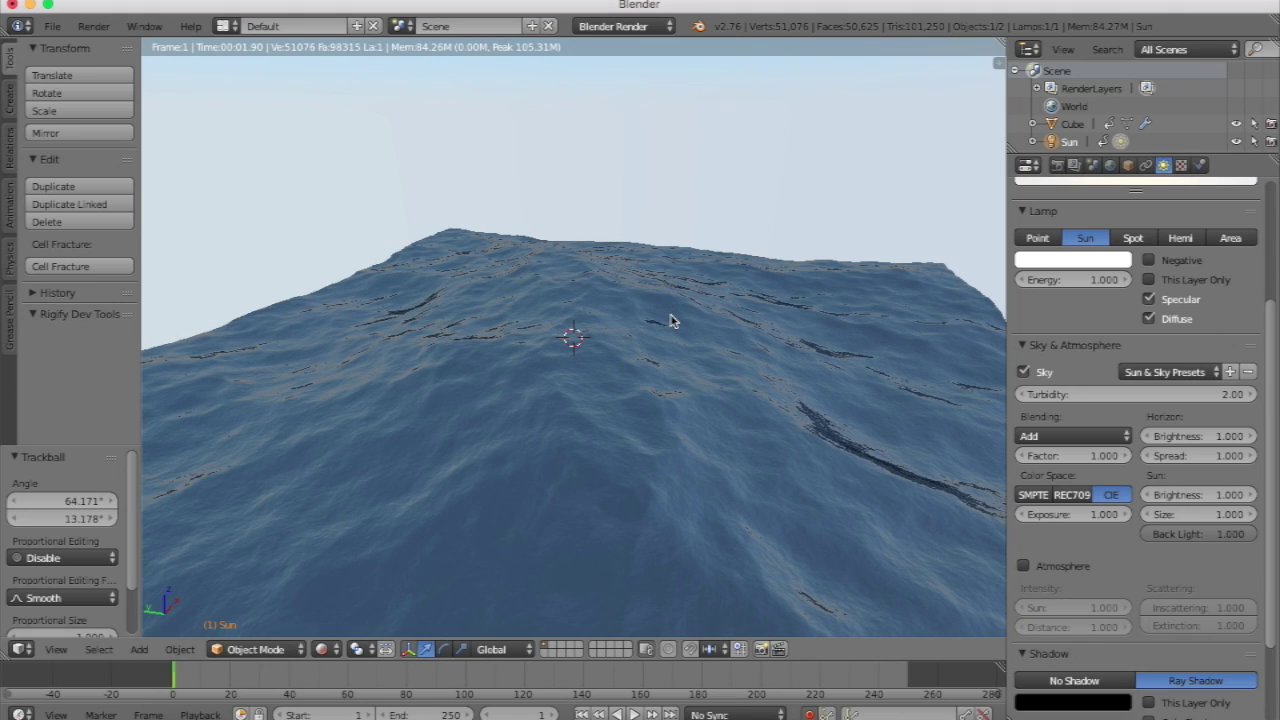
scroll(672, 320, down, 2)
scroll(670, 320, down, 2)
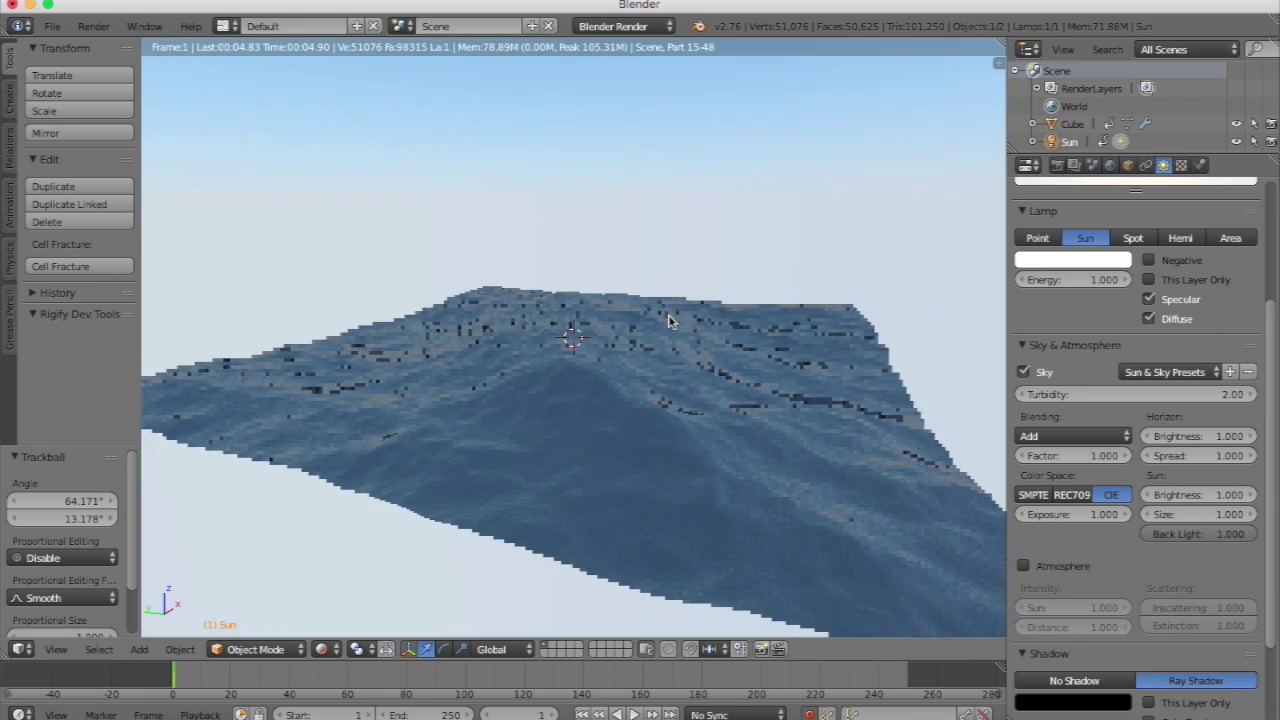
scroll(670, 320, up, 4)
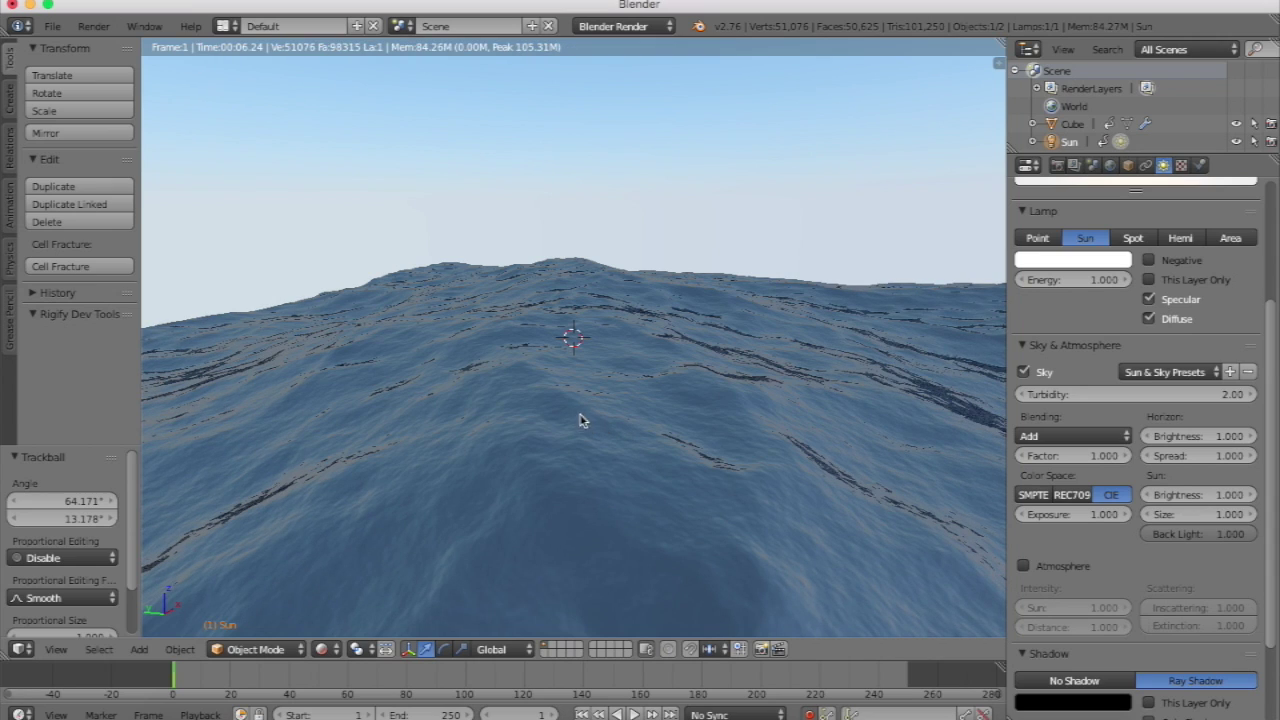
scroll(557, 381, down, 1)
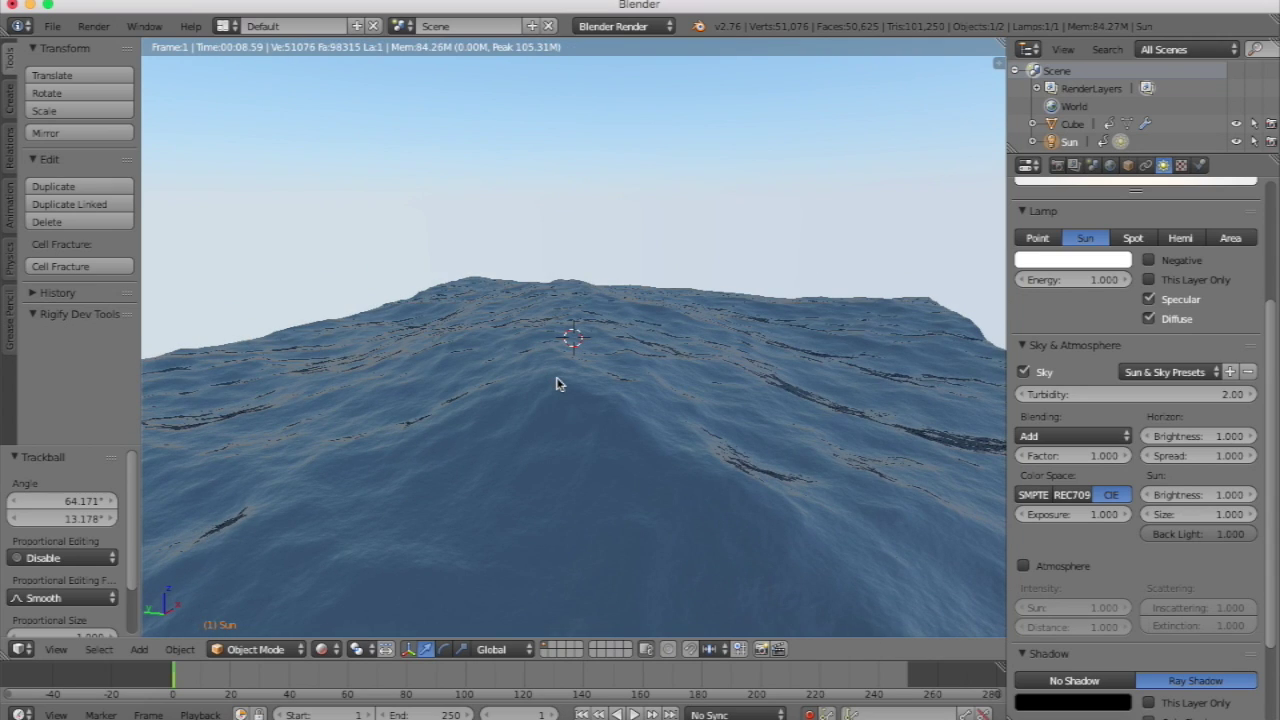
scroll(557, 384, up, 1)
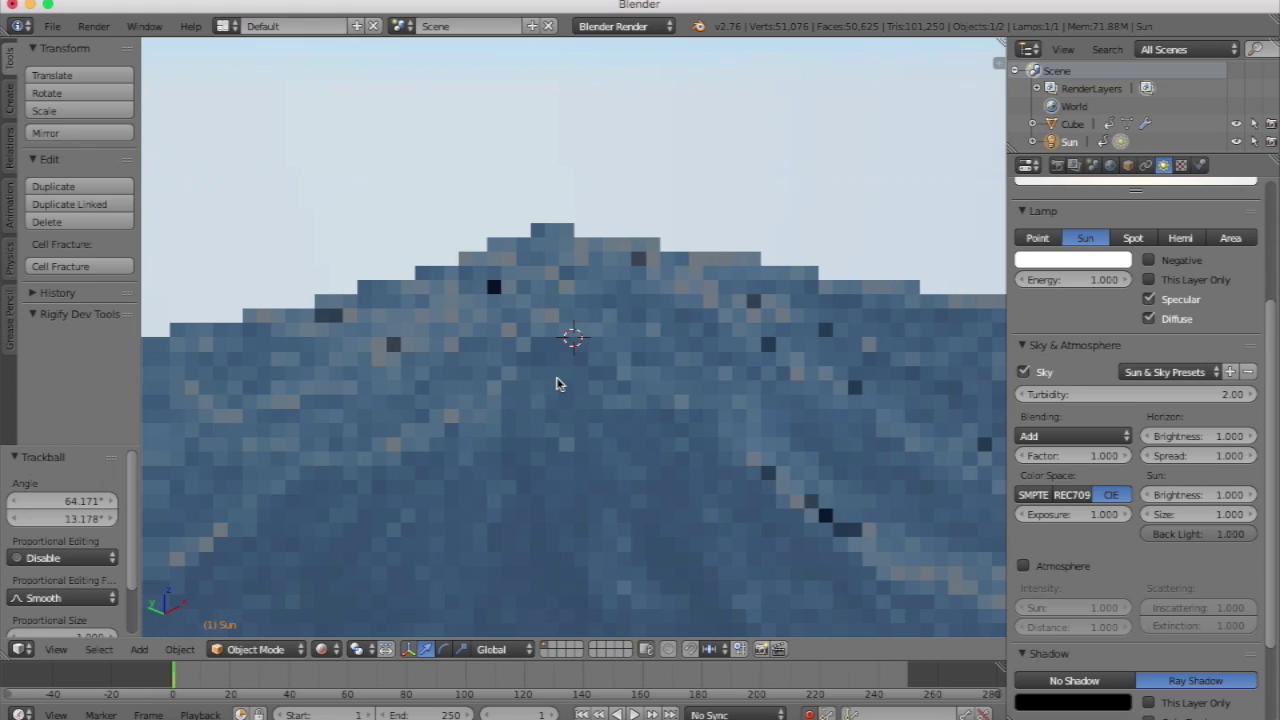
key(shift+z)
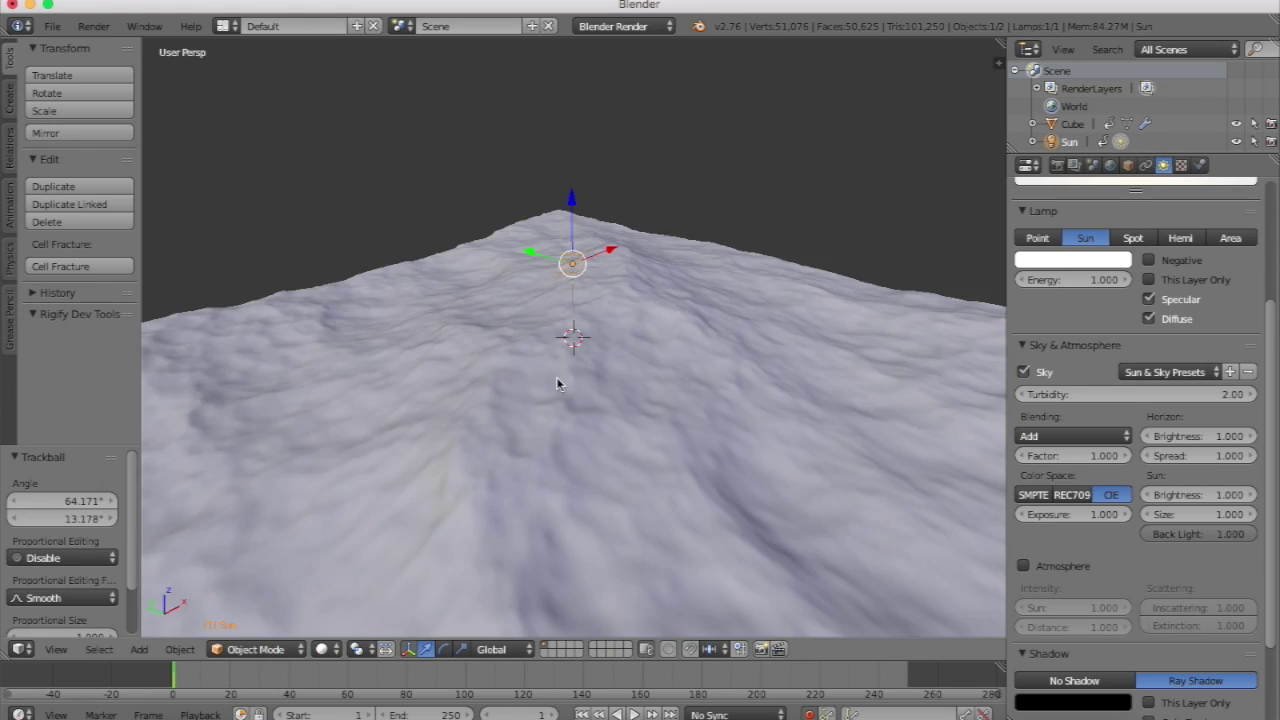
Deselect everything and save the scene under the name Ocean.blend.
key(a)
key(ctrl+s)
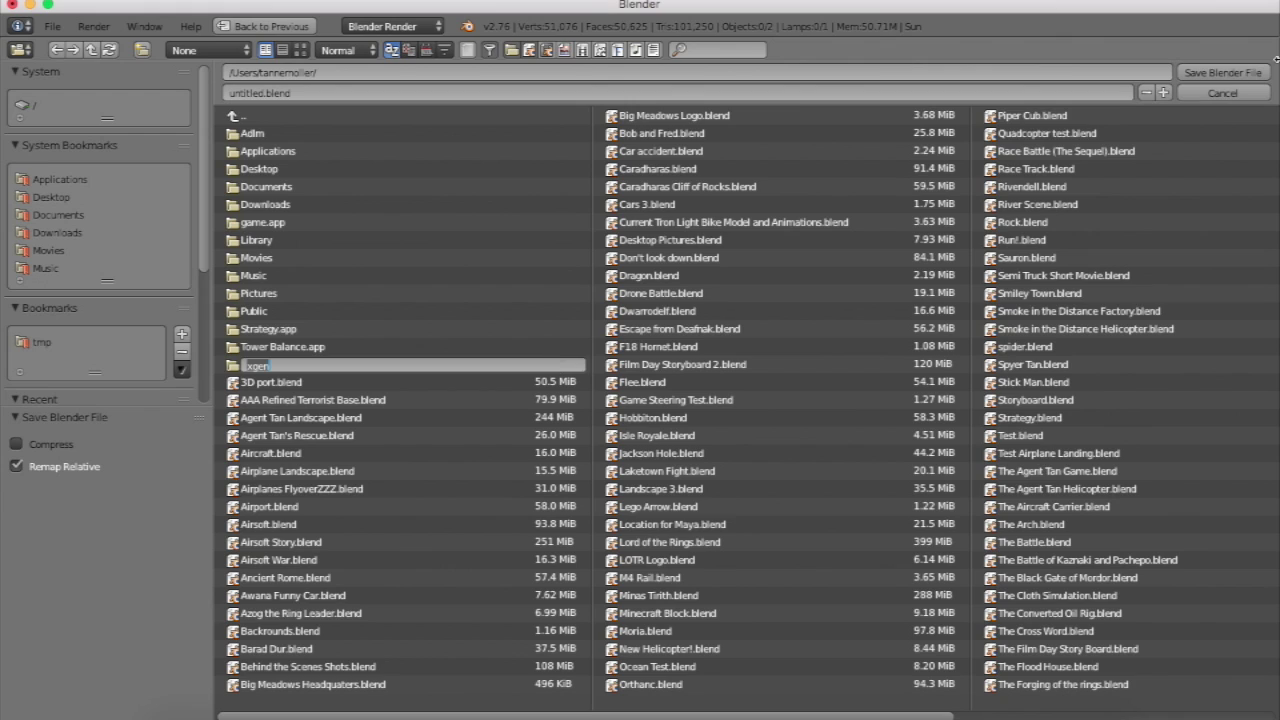
click(1222, 93)
key(ctrl+s)
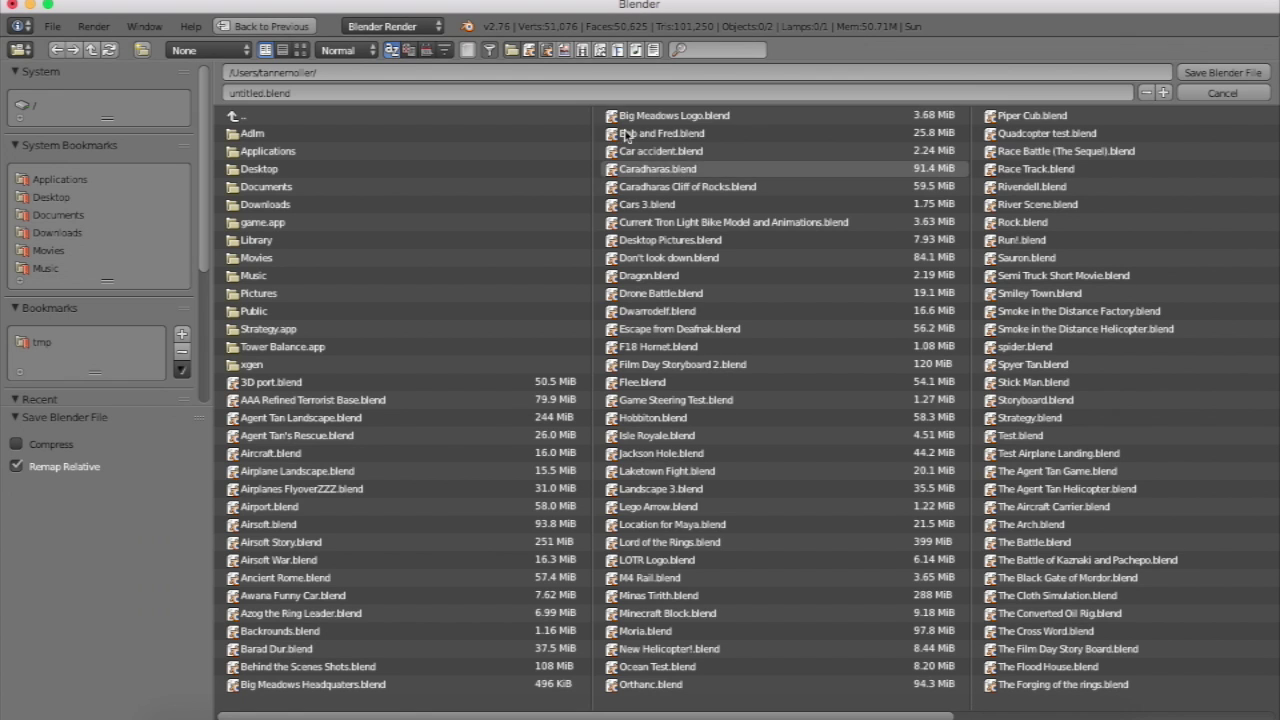
click(430, 95)
key(BackSpace)
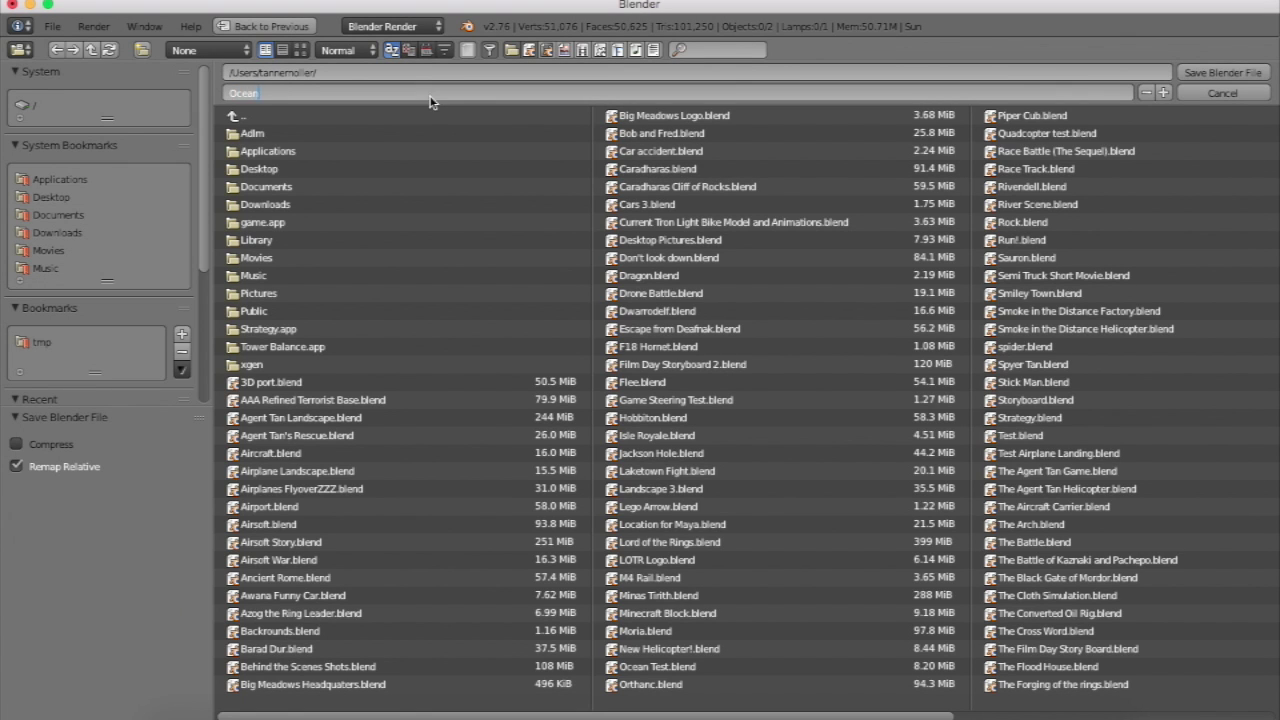
text(Ocean)
key(Return)
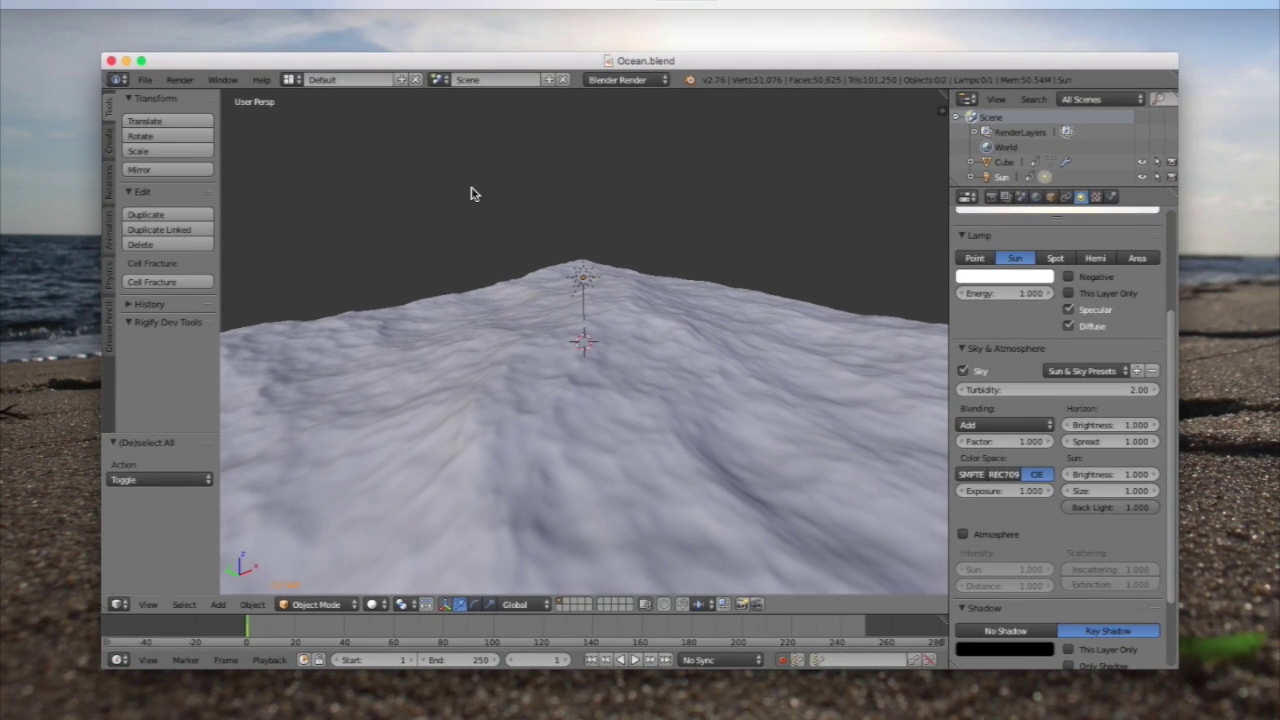
Re-save Ocean.blend, confirming the overwrite.
key(ctrl+s)
click(500, 221)
scroll(566, 345, up, 4)
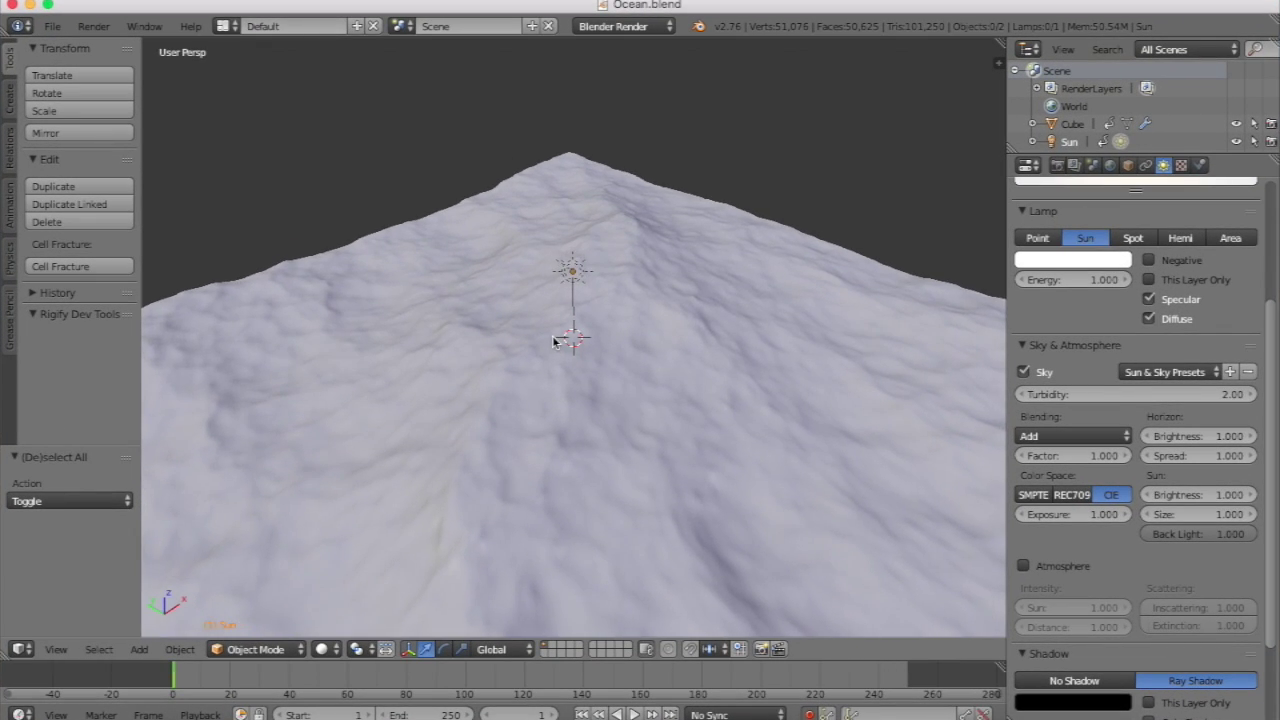
Add a camera and align it to the current view.
key(shift+a)
mouse_move(550, 341)
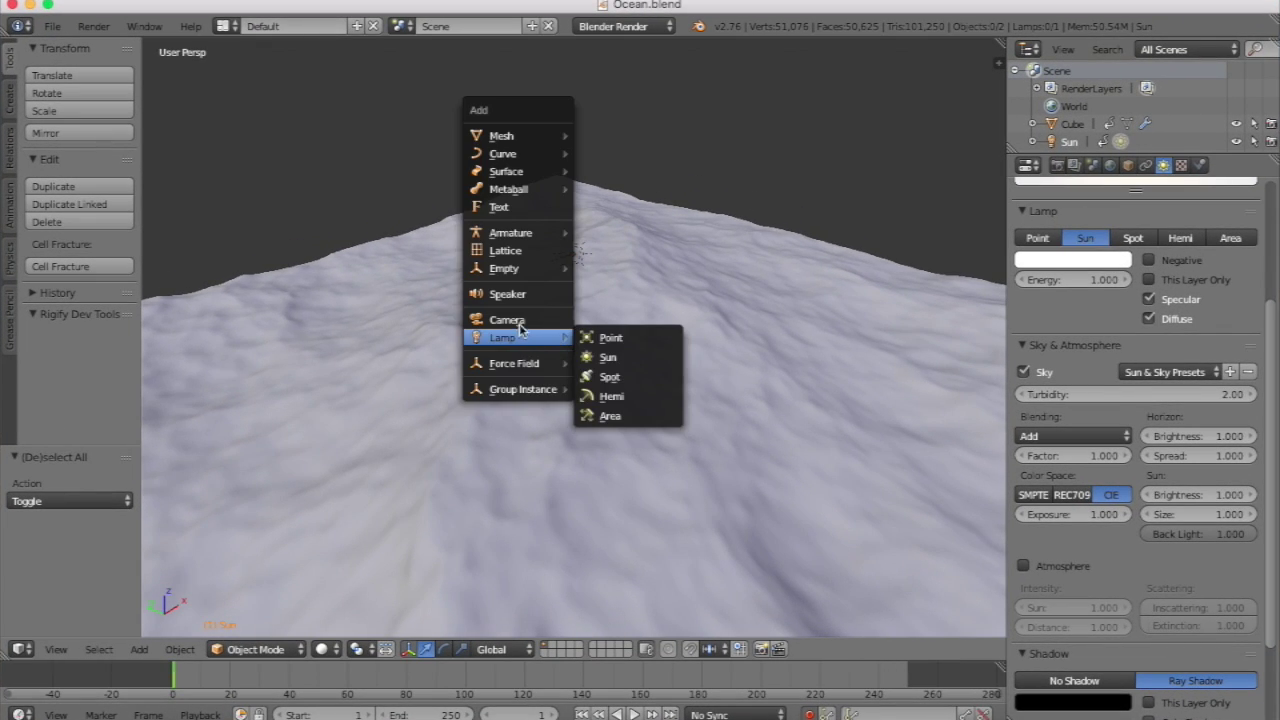
click(519, 322)
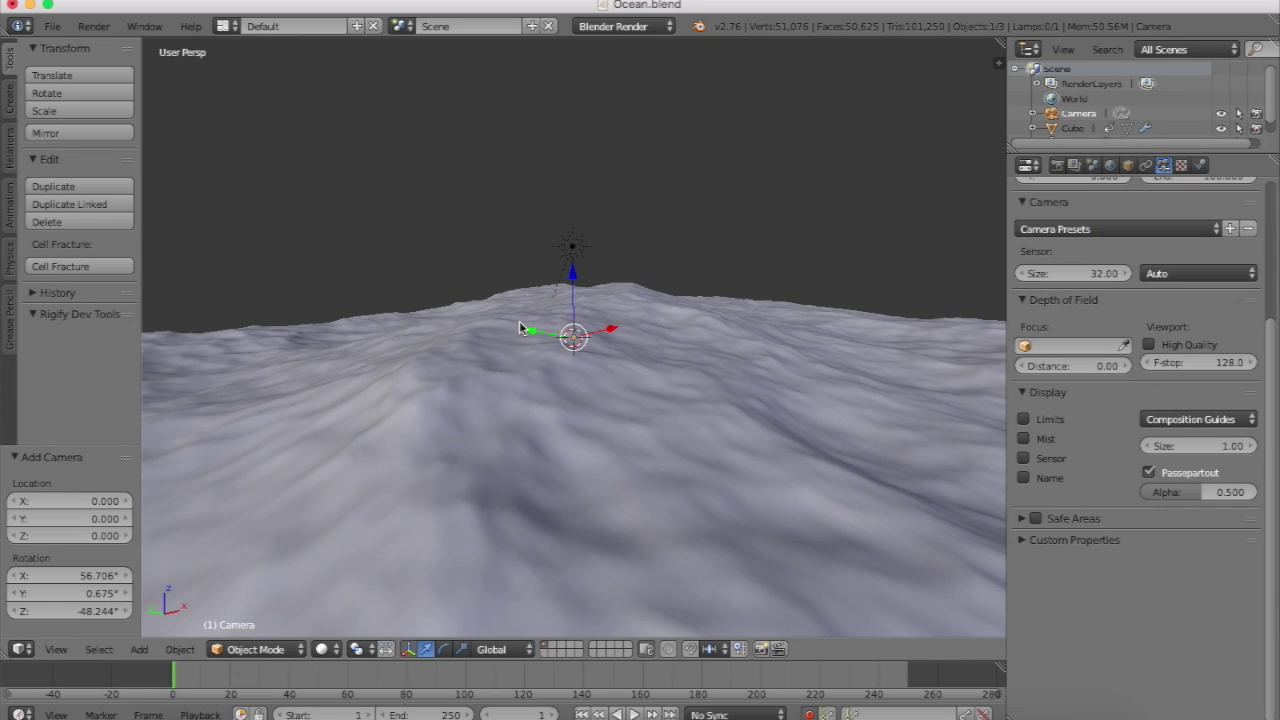
key(ctrl+alt+KP_0)
scroll(699, 429, up, 3)
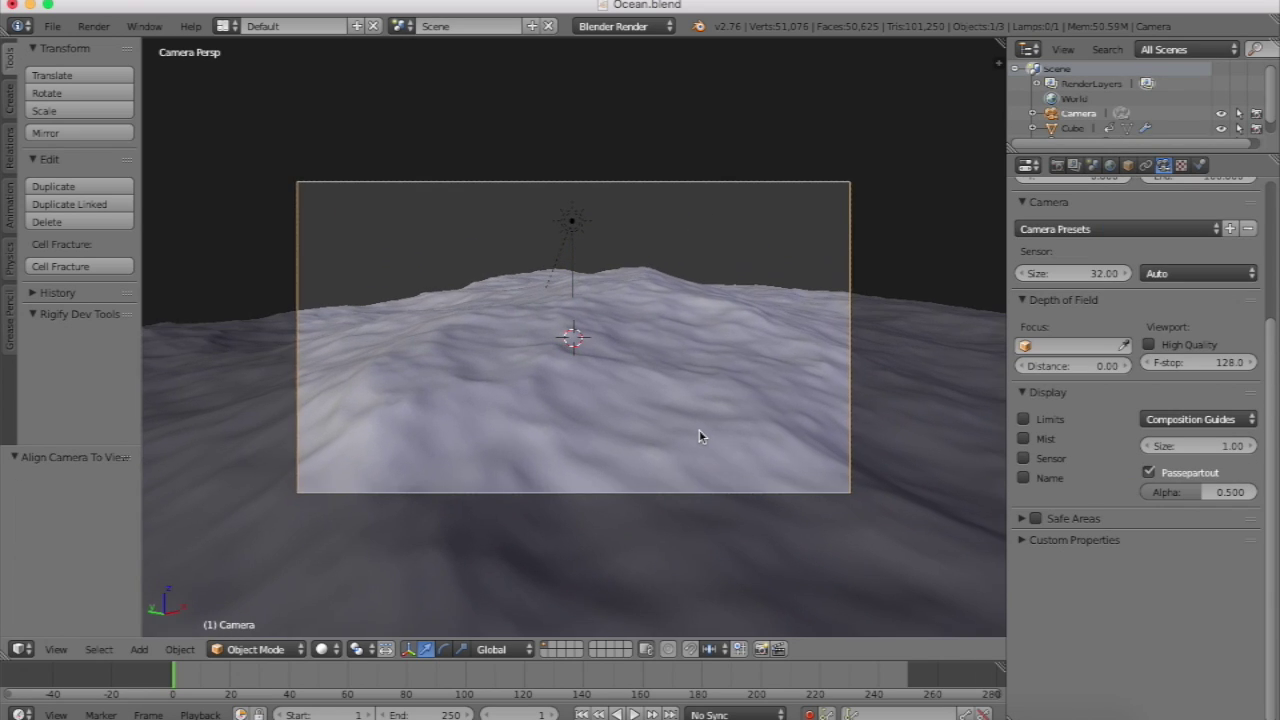
scroll(699, 436, up, 1)
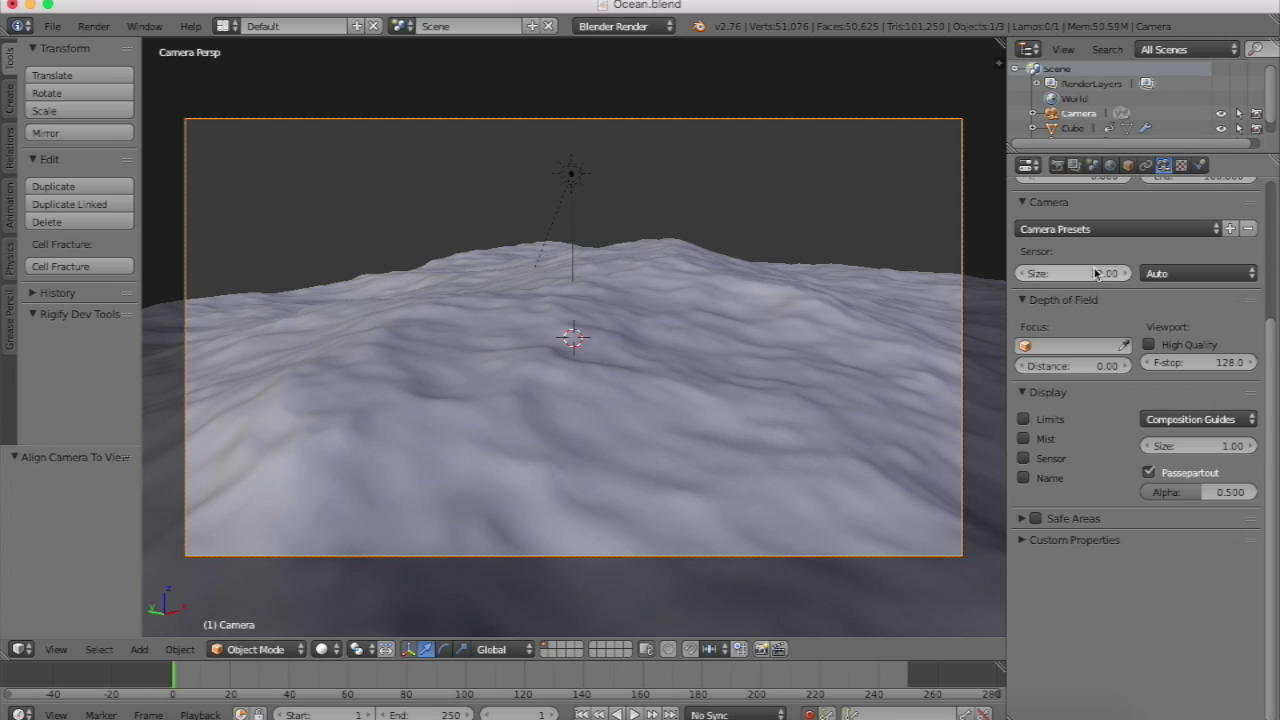
Try camera sensor sizes 57 and 32 and re-tilt the camera.
scroll(1097, 280, up, 5)
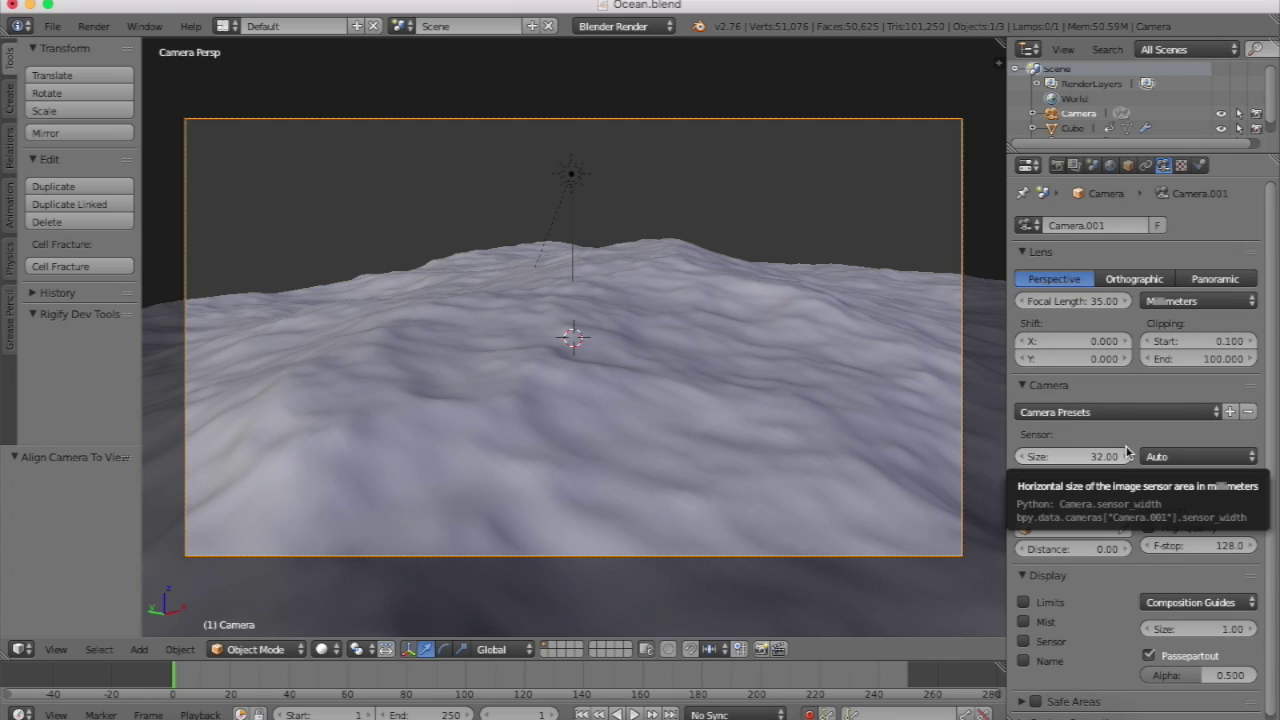
click(1066, 457)
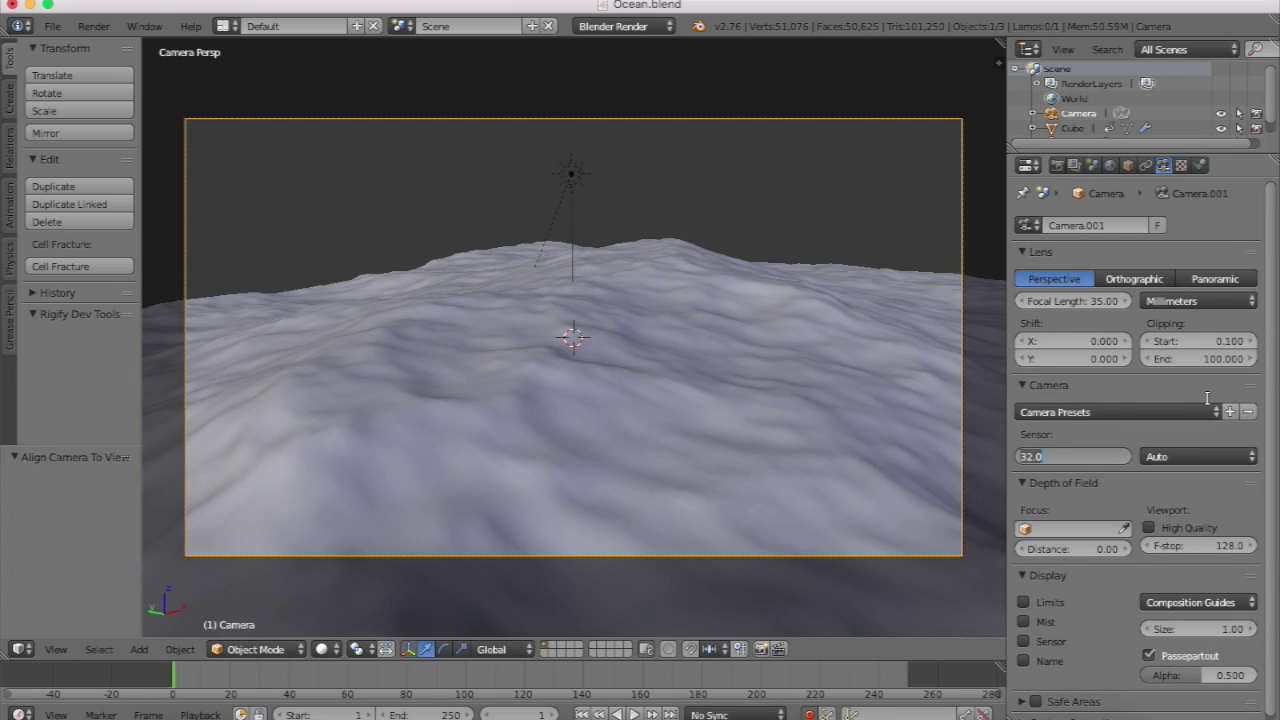
text(57)
key(Return)
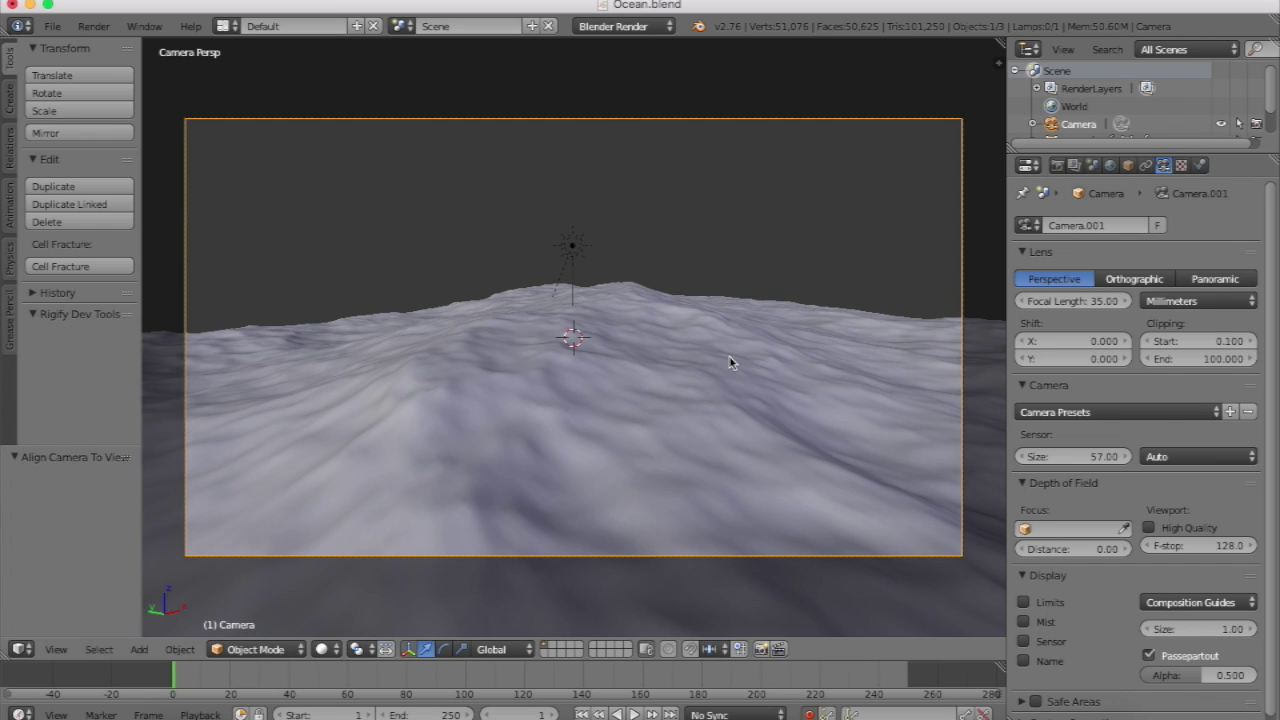
key(KP_0)
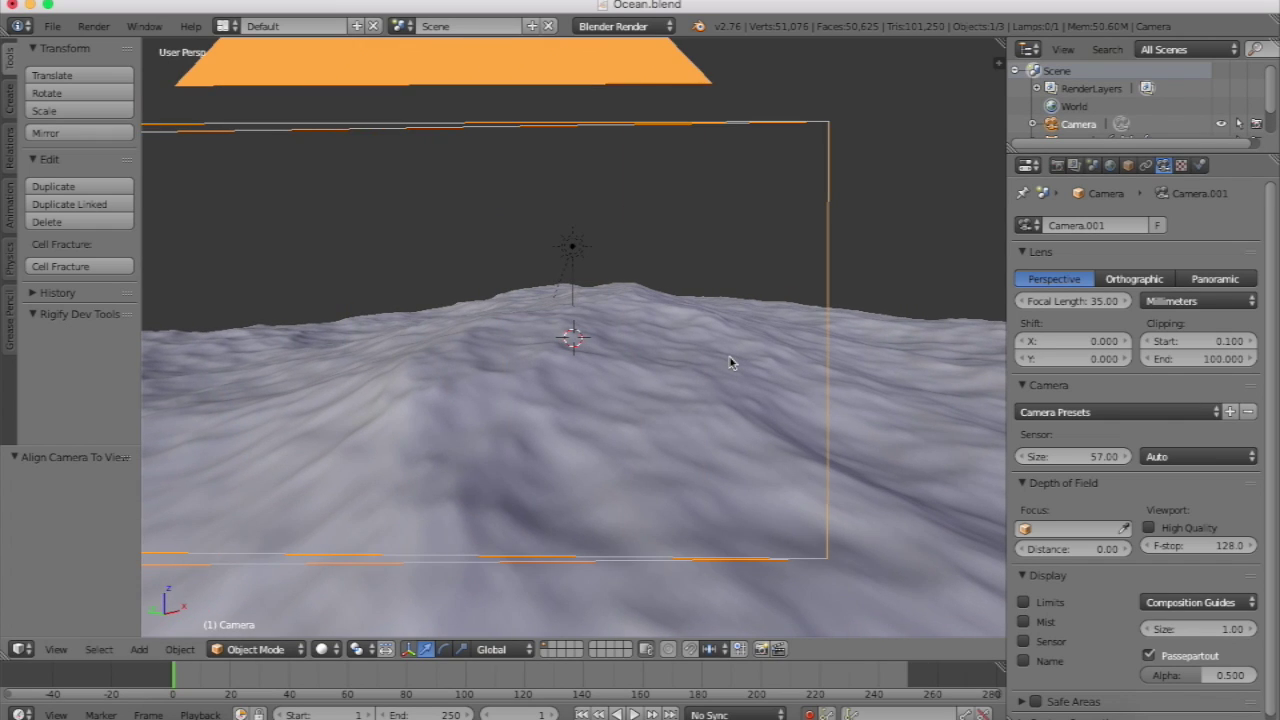
click(1073, 456)
text(3)
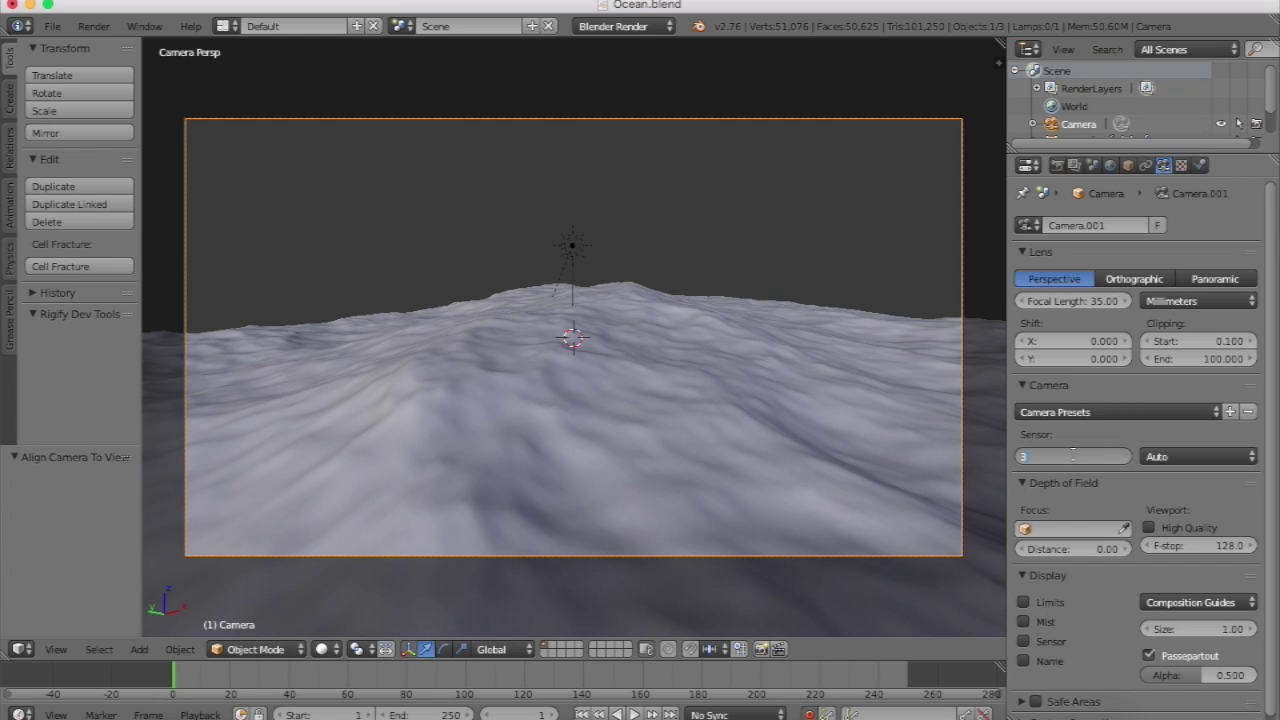
text(2)
key(Return)
key(r)
key(r)
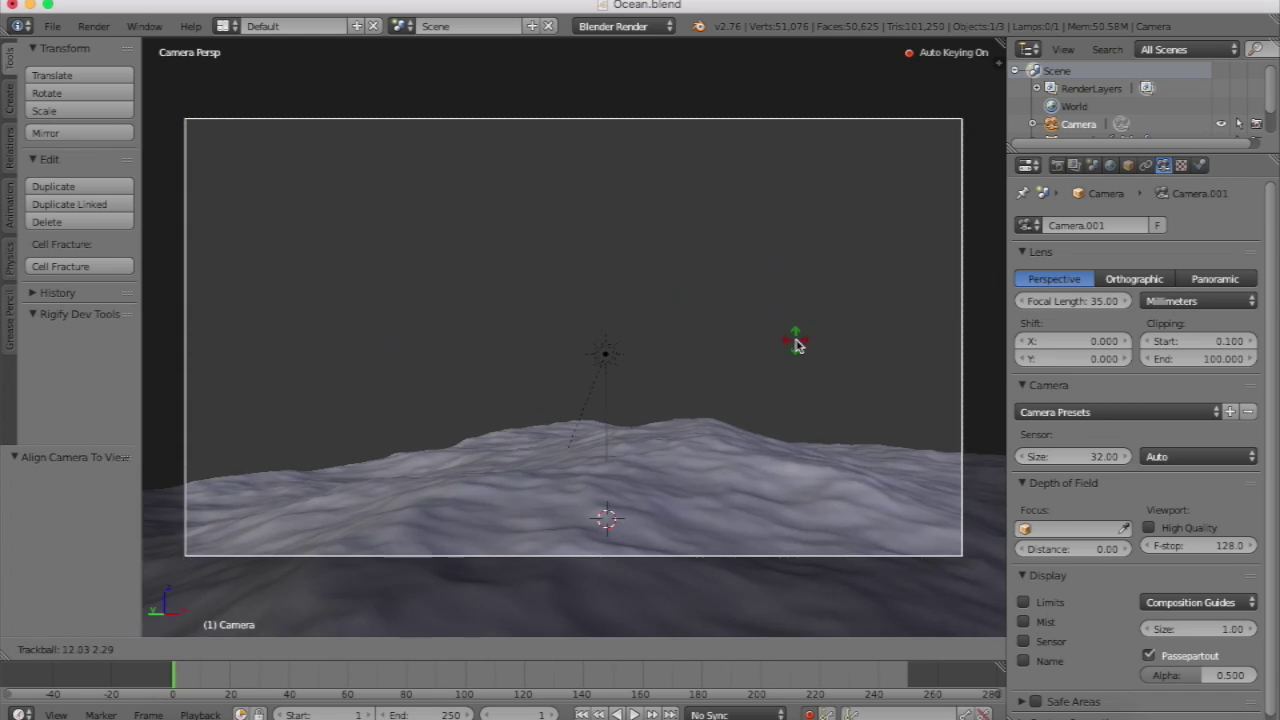
click(796, 344)
Try sensor sizes 10 and 200, then settle on a sensor size of 57.
click(1055, 456)
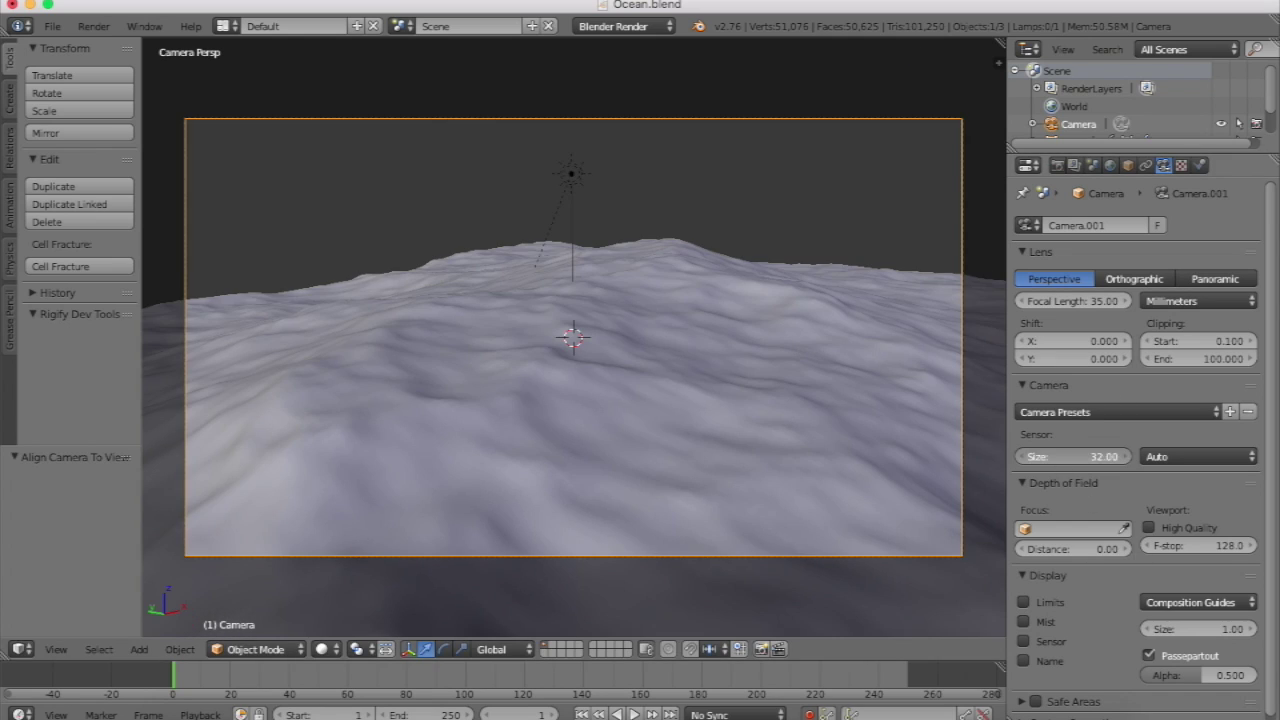
text(10))
key(Return)
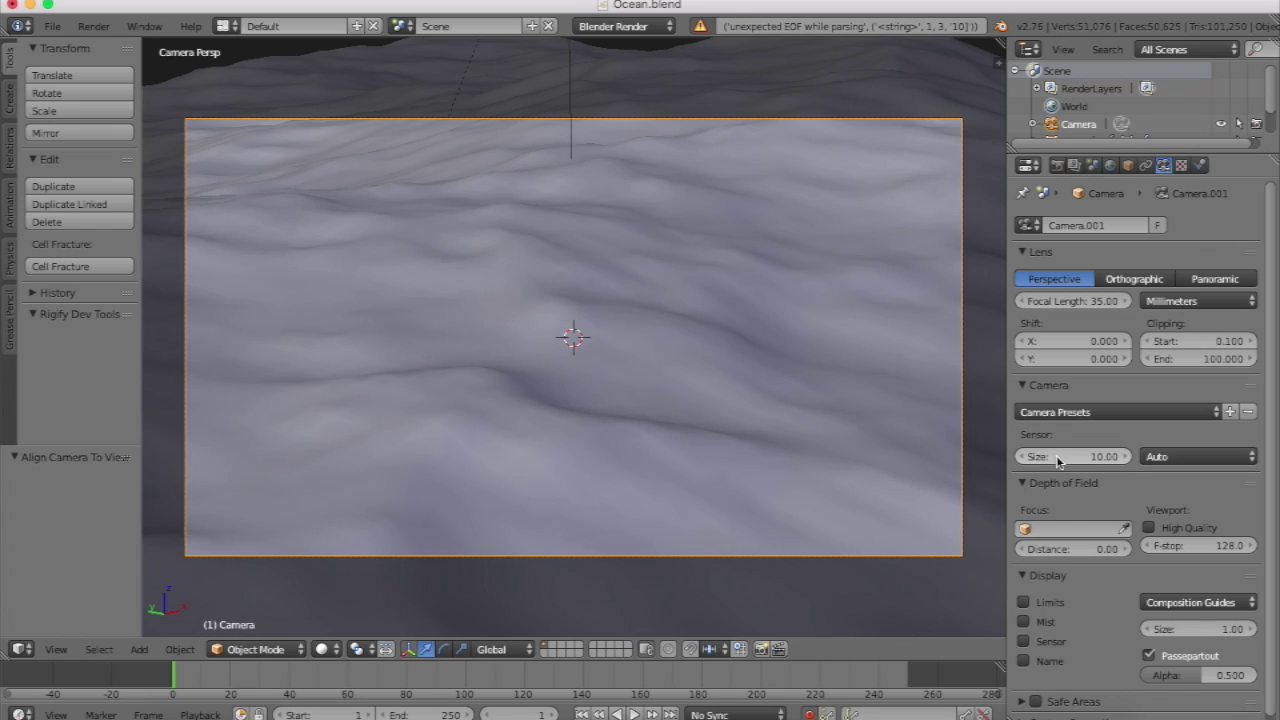
click(1059, 459)
text(2)
key(Return)
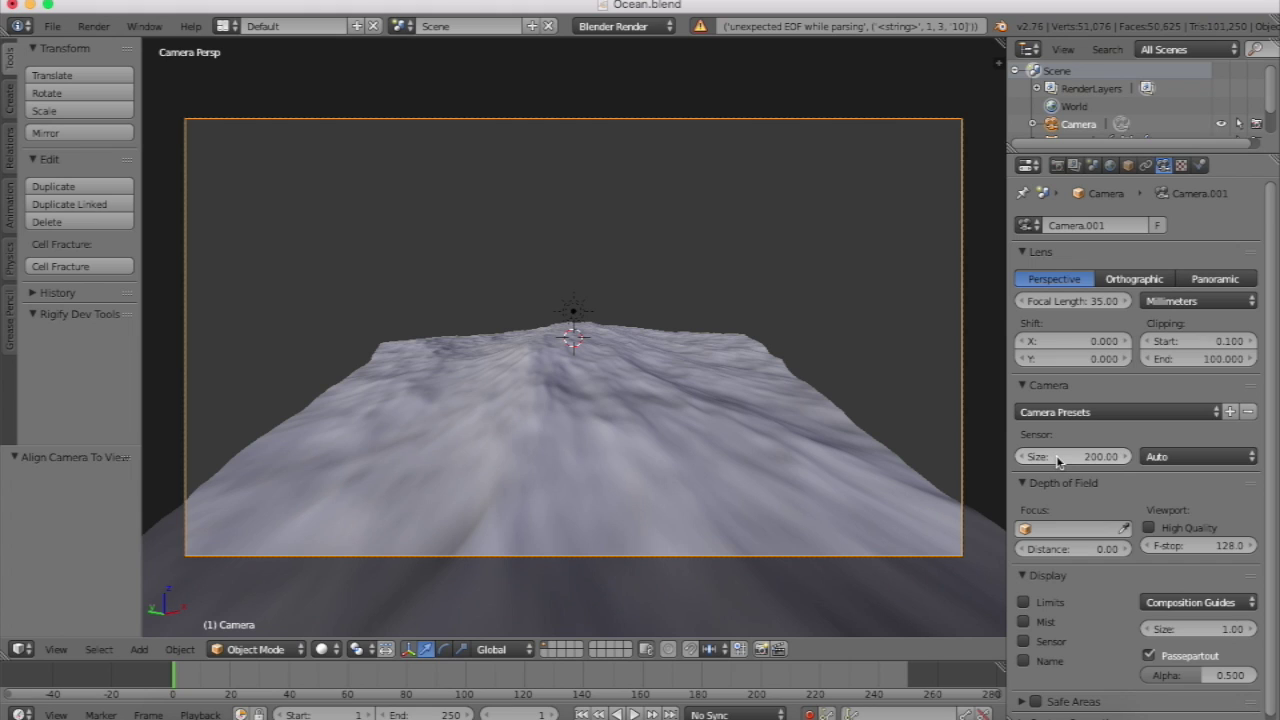
key(ctrl+z)
key(ctrl+shift+z)
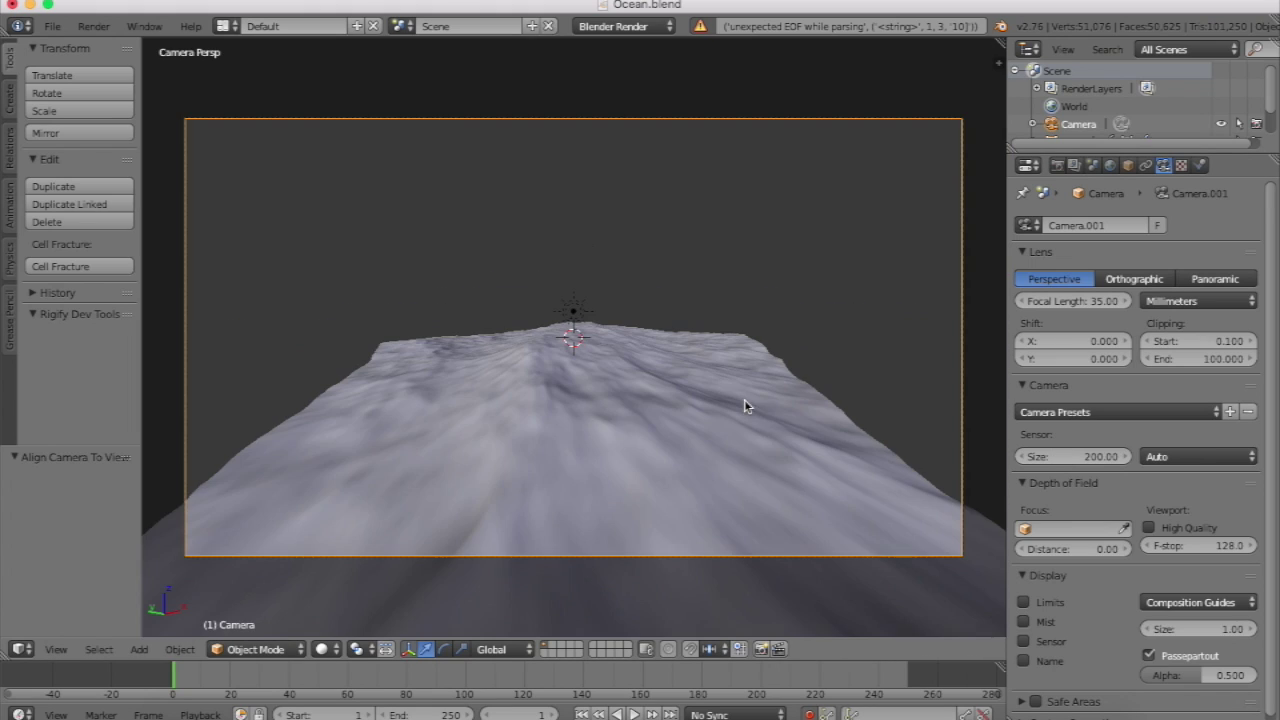
click(1055, 458)
text(57)
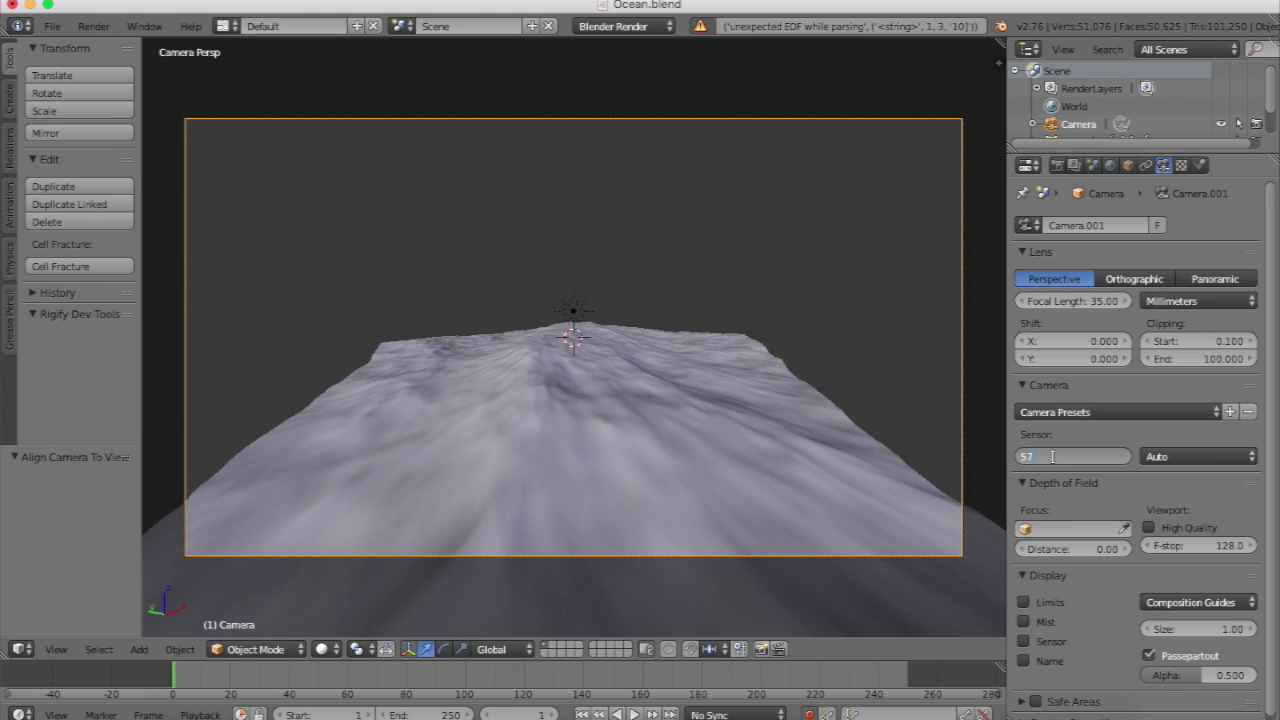
key(Return)
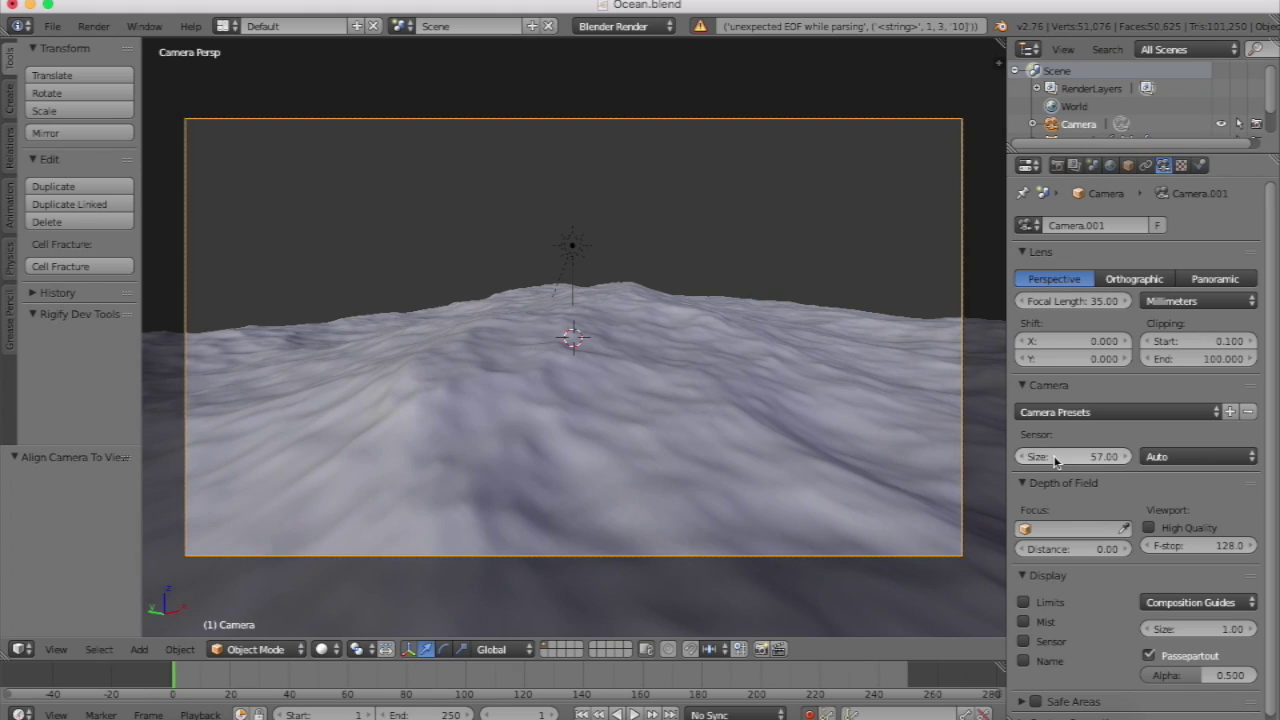
Set the camera's clipping end to 500.
click(1183, 355)
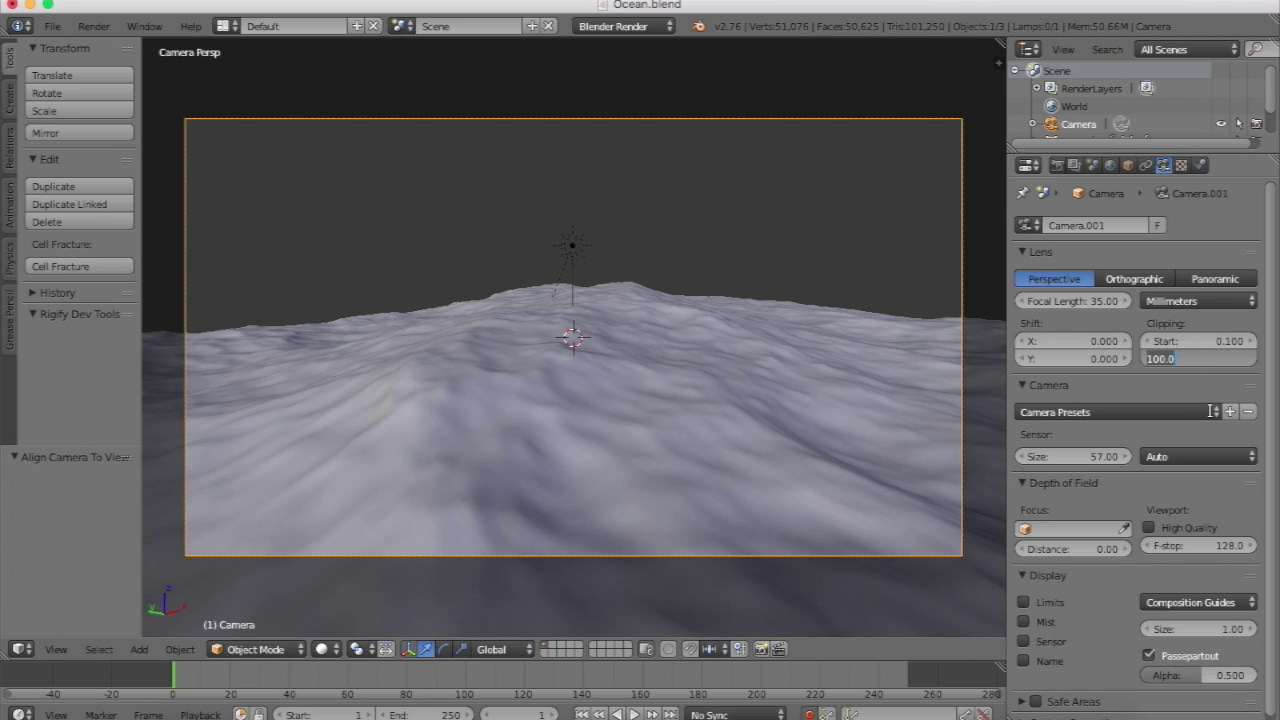
text(500)
key(Return)
right_click(654, 397)
scroll(654, 397, down, 3)
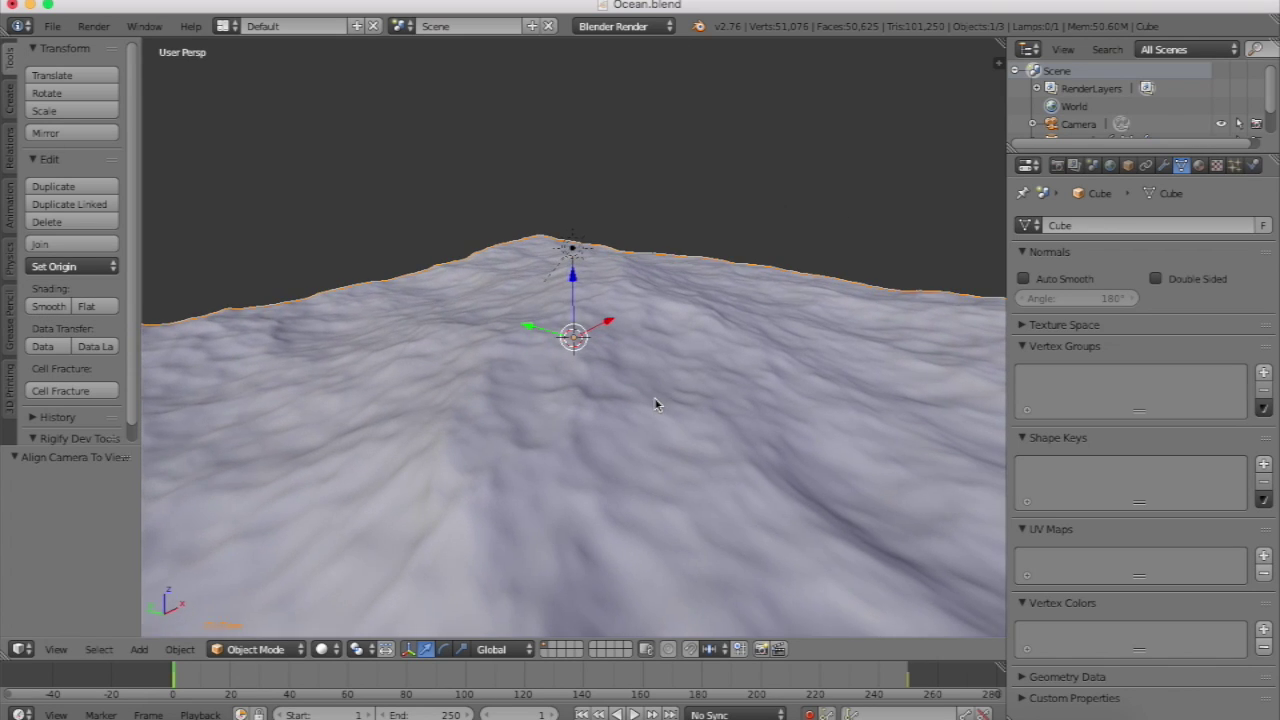
scroll(708, 331, down, 4)
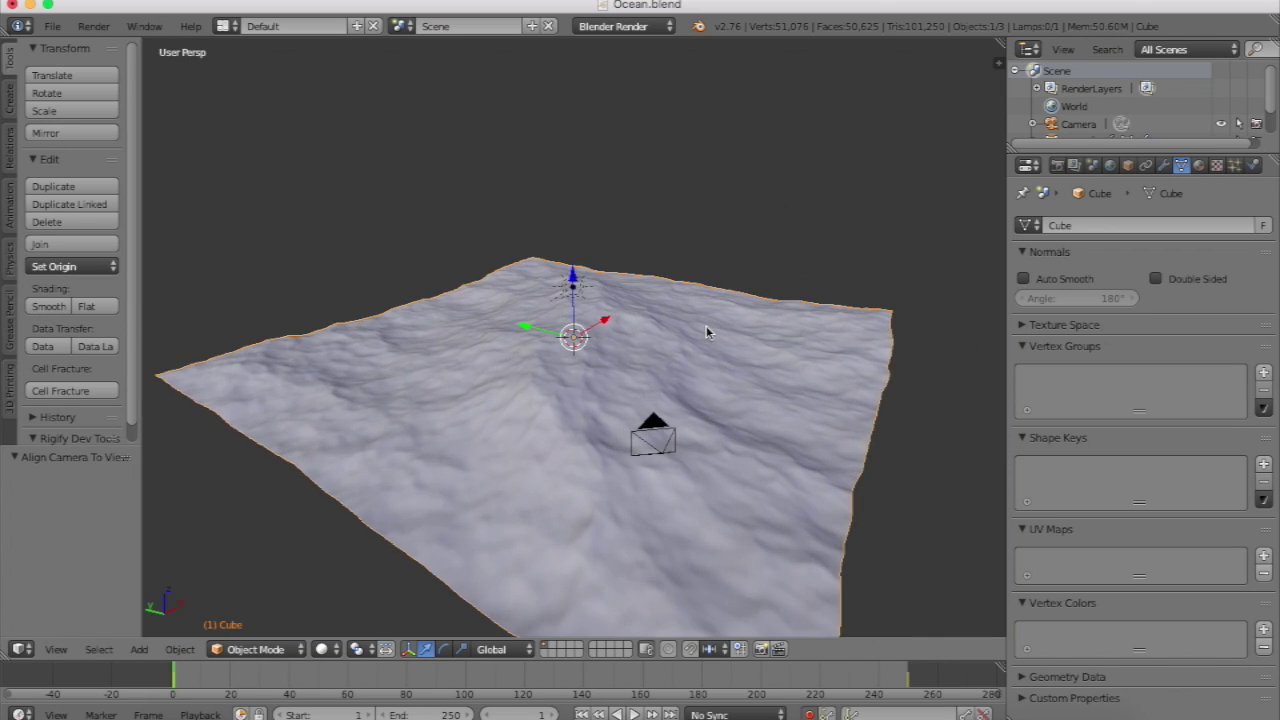
Raise the camera 2.683 units along Z in camera view, then reselect the ocean mesh.
key(KP_0)
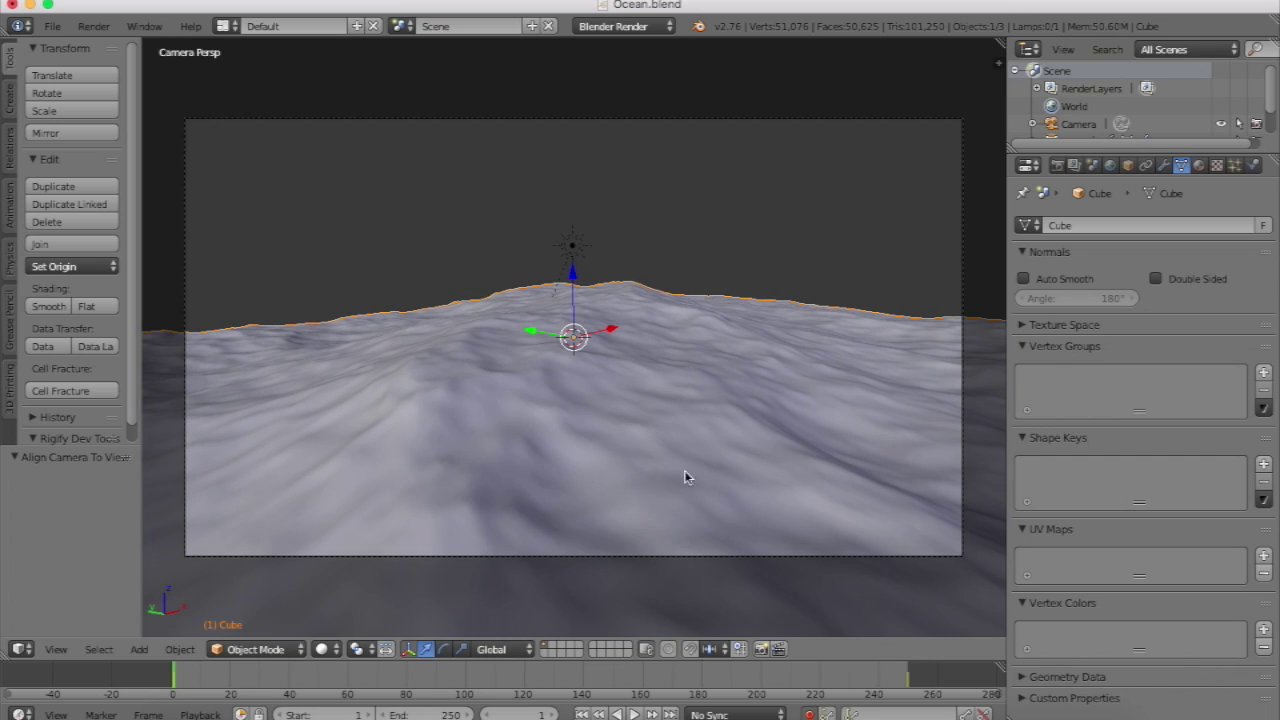
right_click(595, 557)
key(g)
key(z)
click(615, 232)
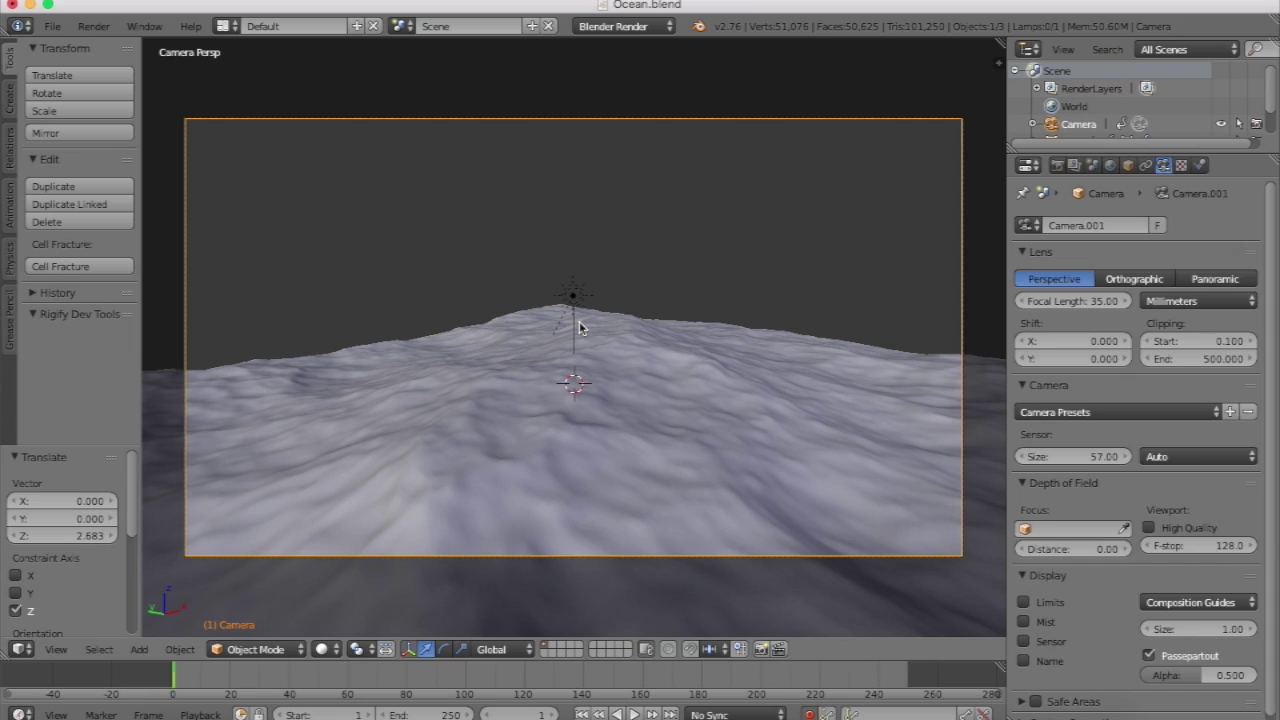
right_click(579, 321)
Set the Ocean modifier's Repeat X and Repeat Y to 2 each.
click(1164, 166)
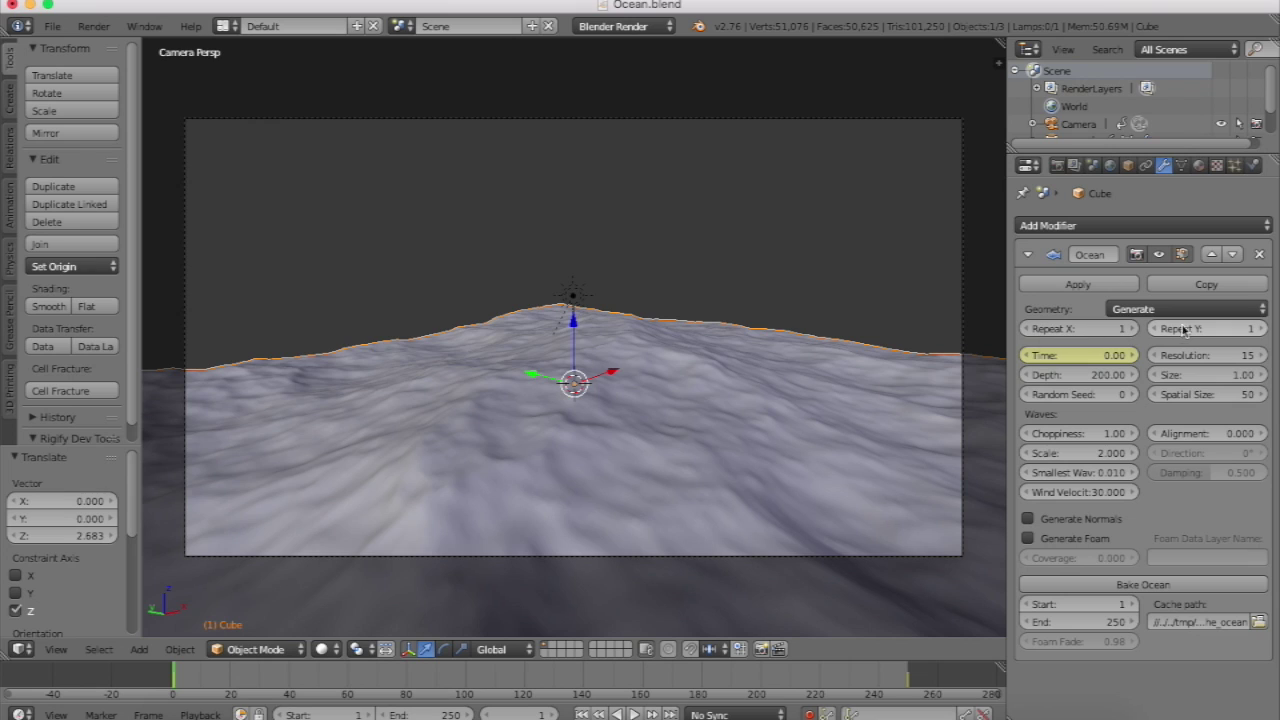
scroll(720, 306, down, 5)
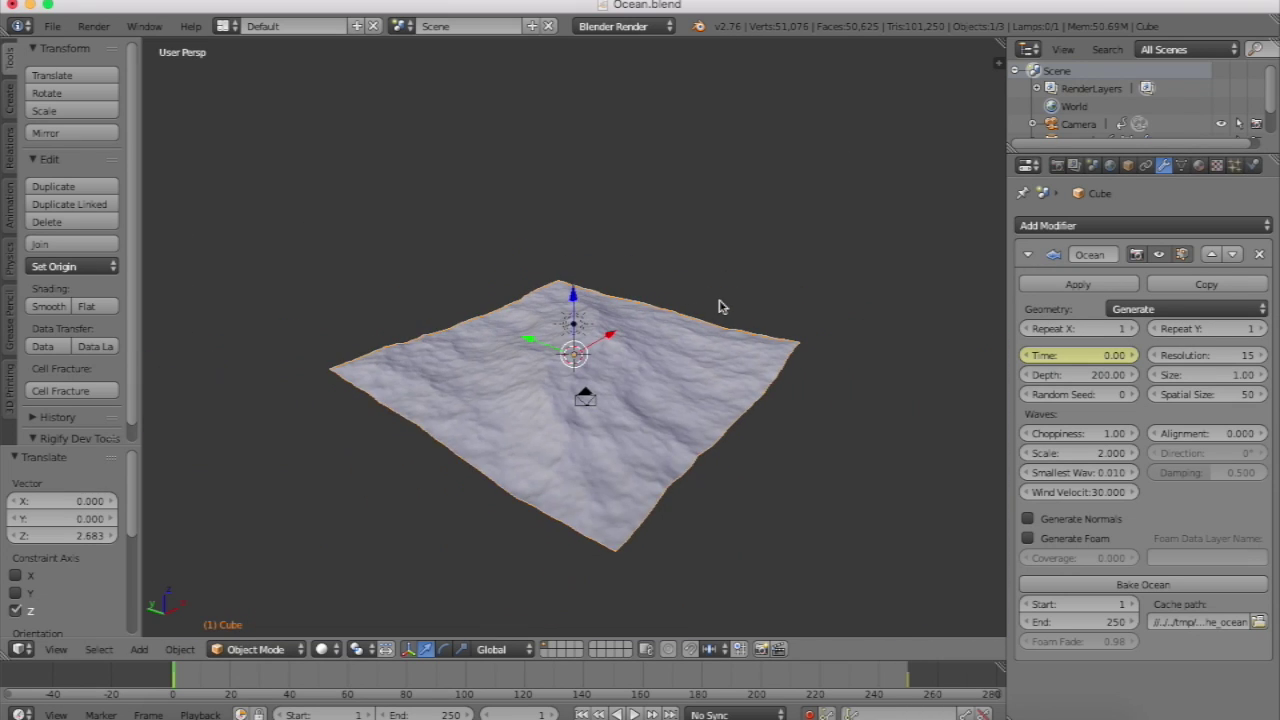
scroll(720, 306, up, 5)
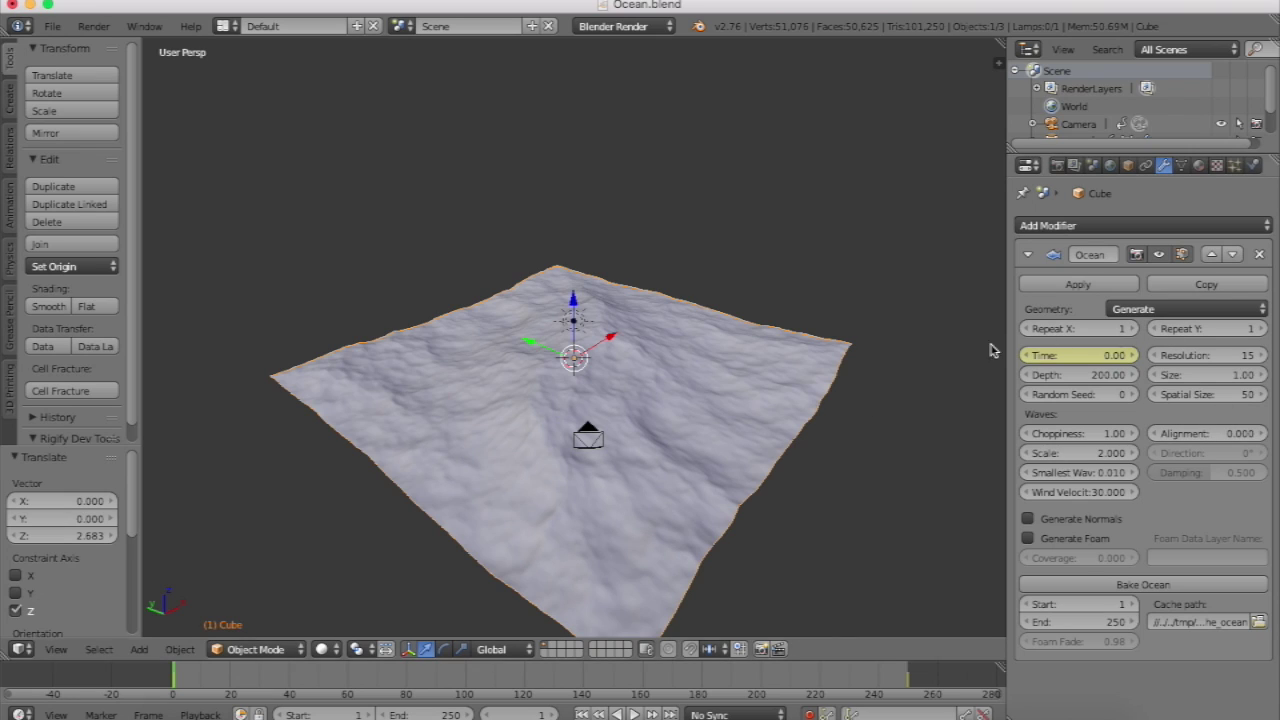
click(1127, 330)
scroll(719, 313, left, 3)
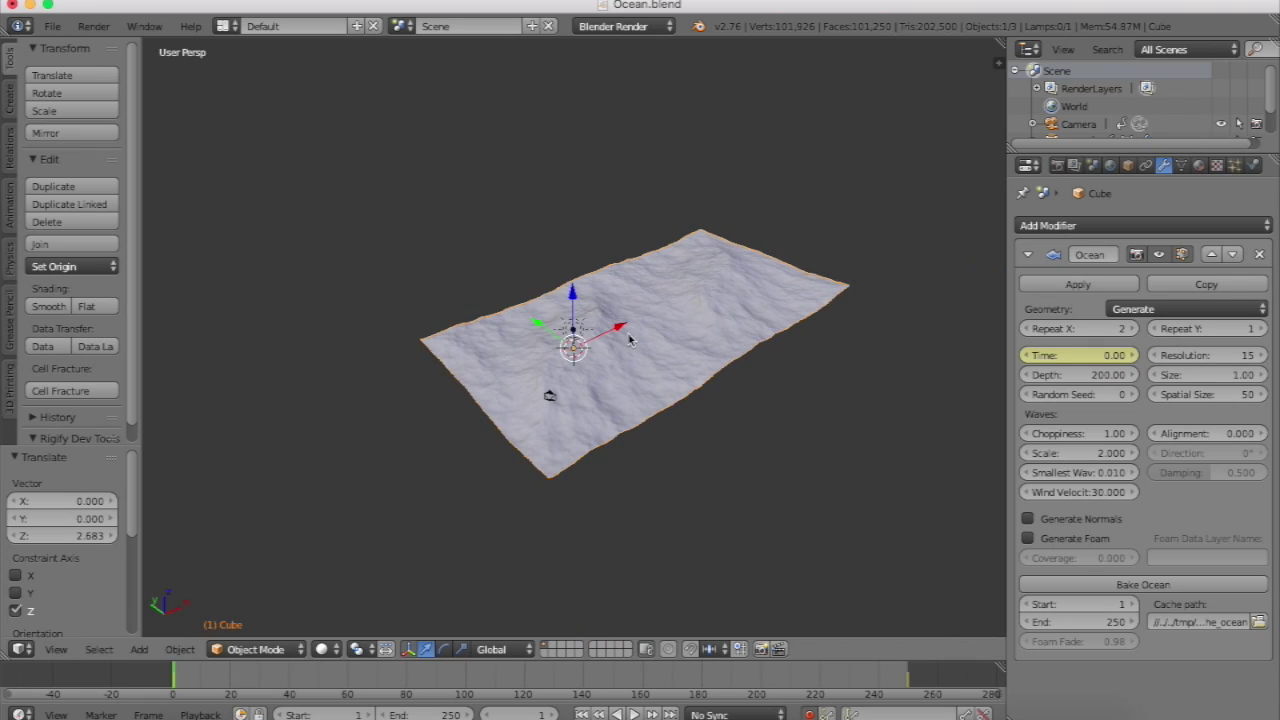
click(1262, 333)
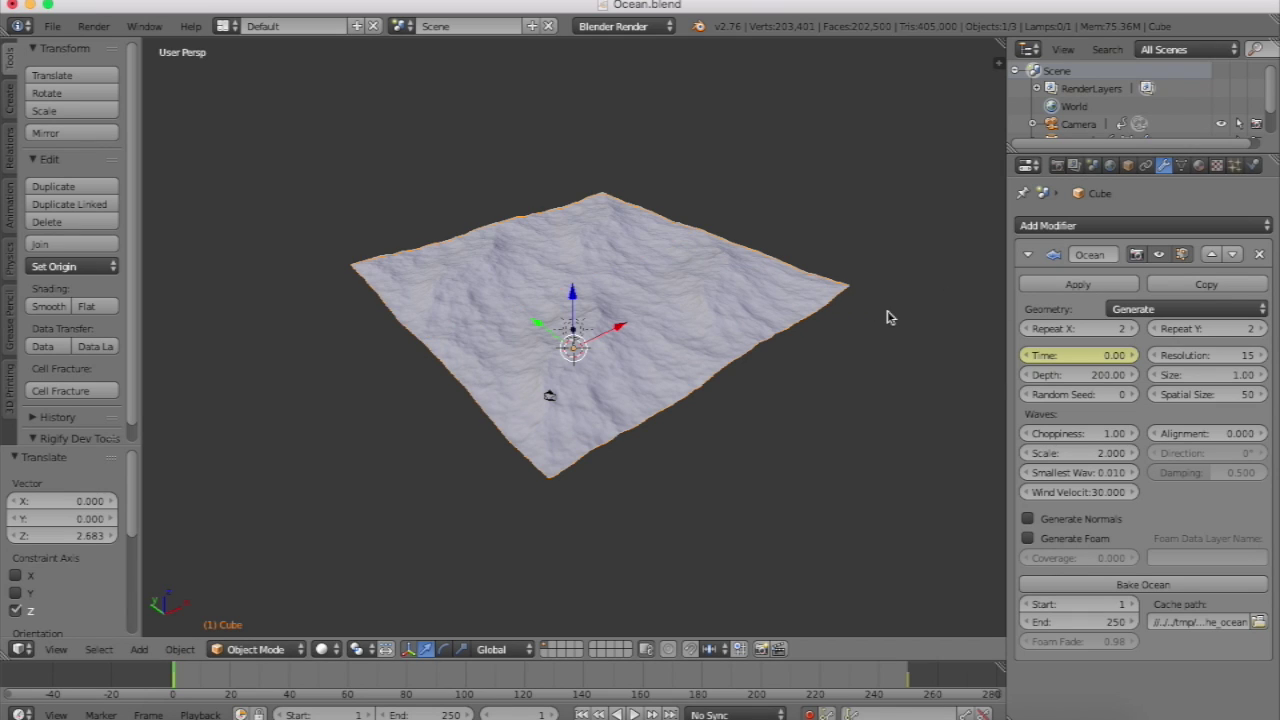
scroll(887, 311, left, 5)
scroll(887, 311, down, 5)
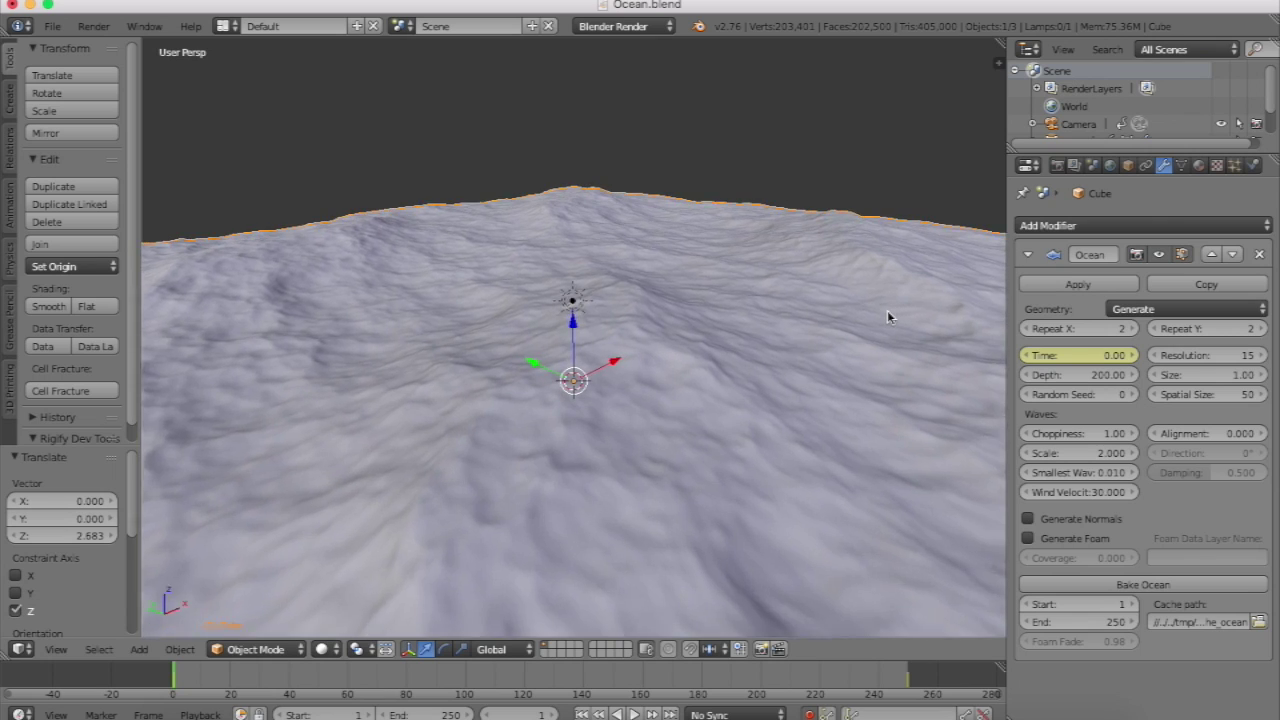
scroll(887, 313, up, 4)
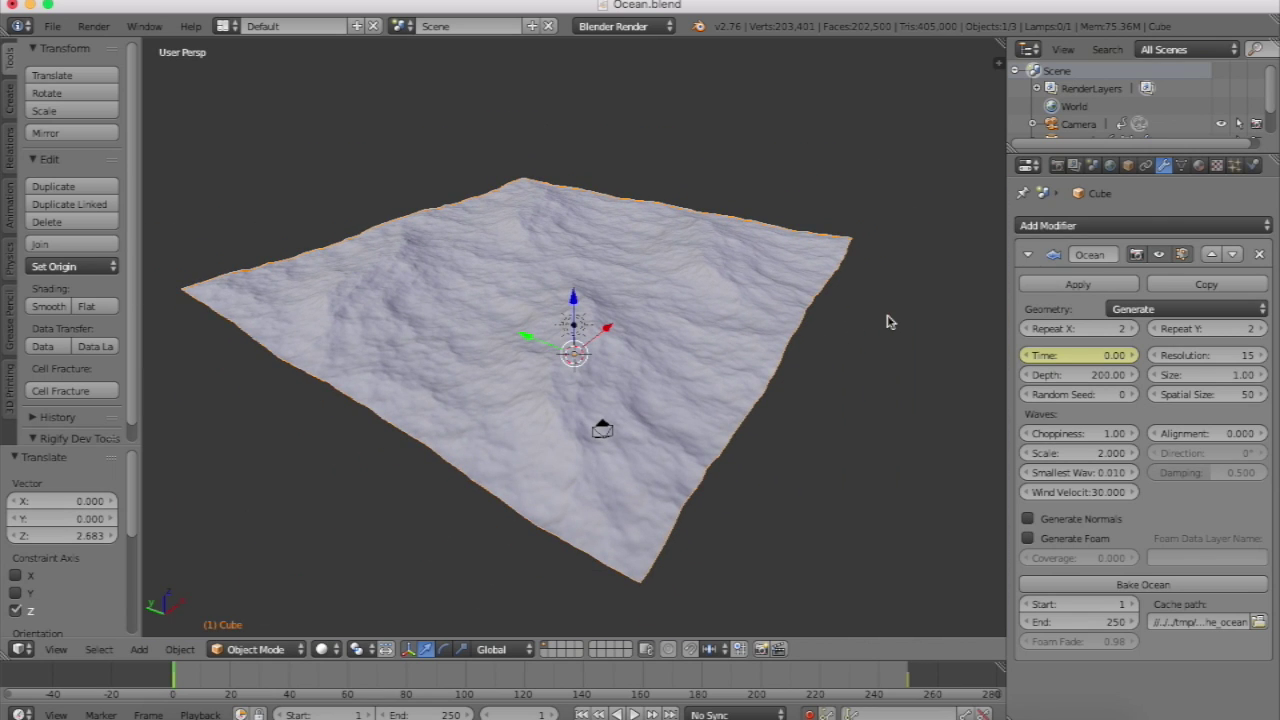
scroll(887, 321, up, 5)
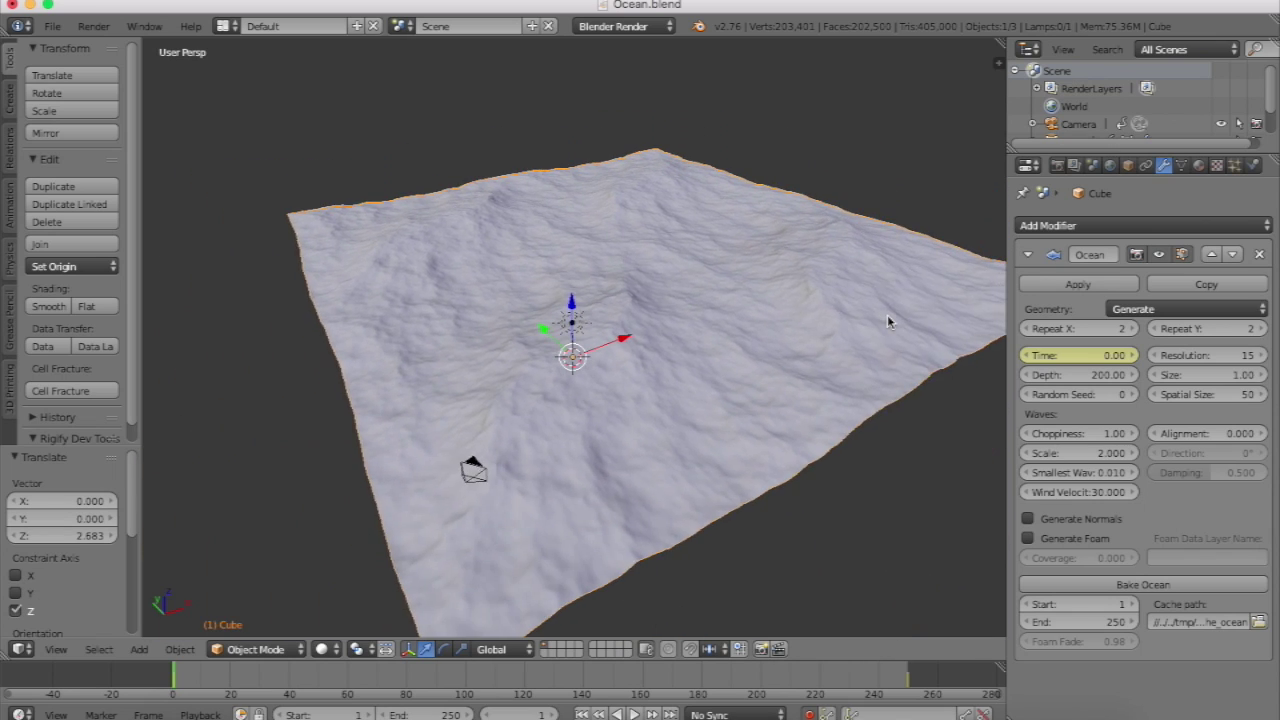
scroll(887, 314, down, 5)
In camera view, raise the camera and tilt it to X 73.227°, Z -46.889°.
key(KP_0)
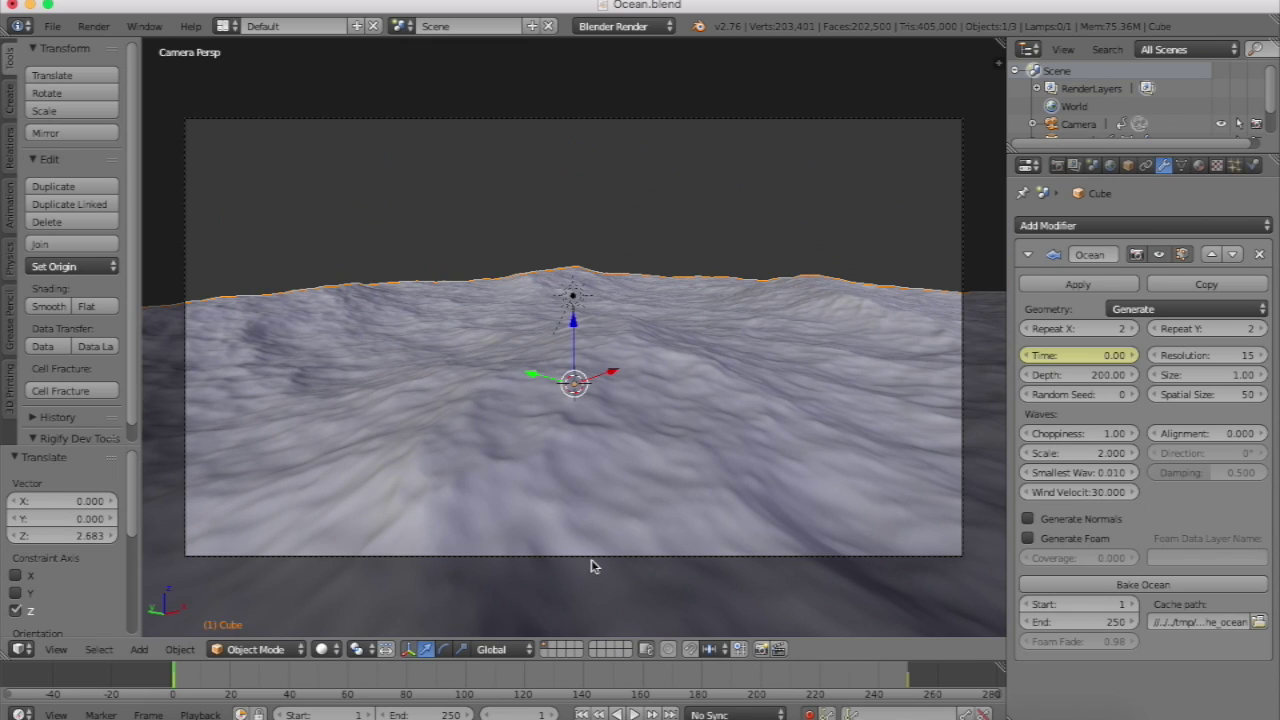
right_click(592, 557)
key(g)
key(z)
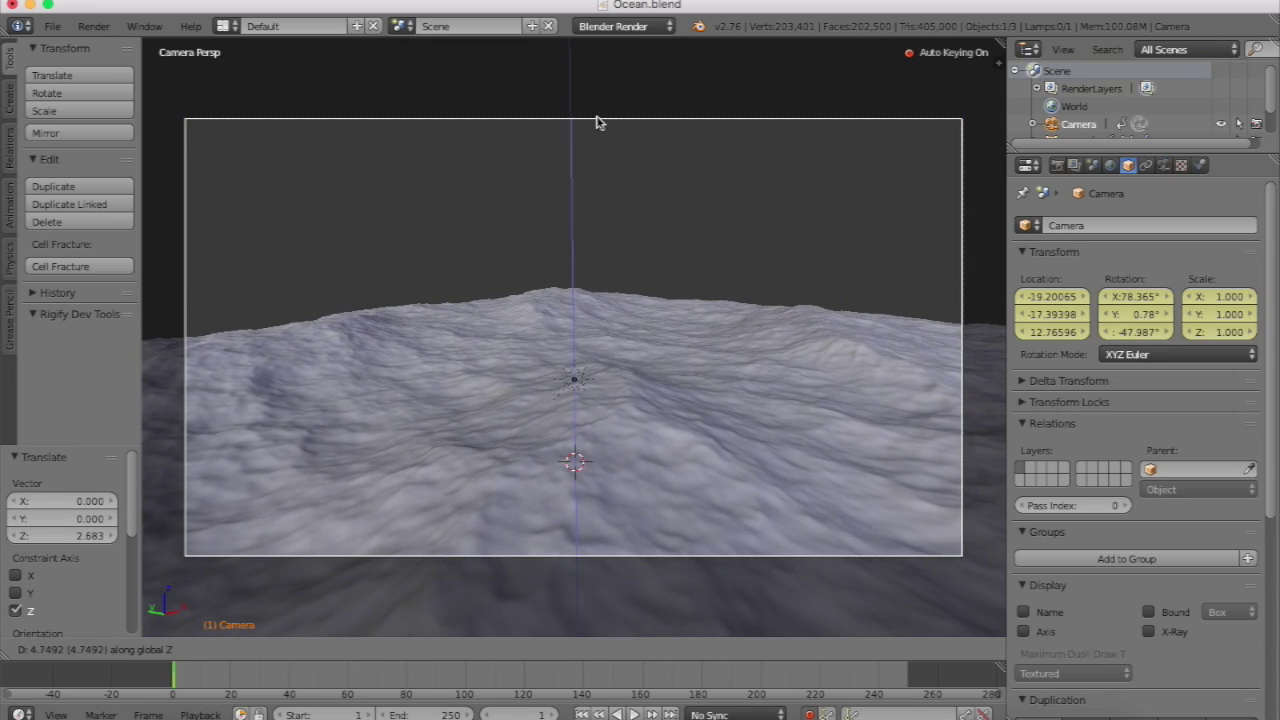
click(597, 122)
key(r)
key(r)
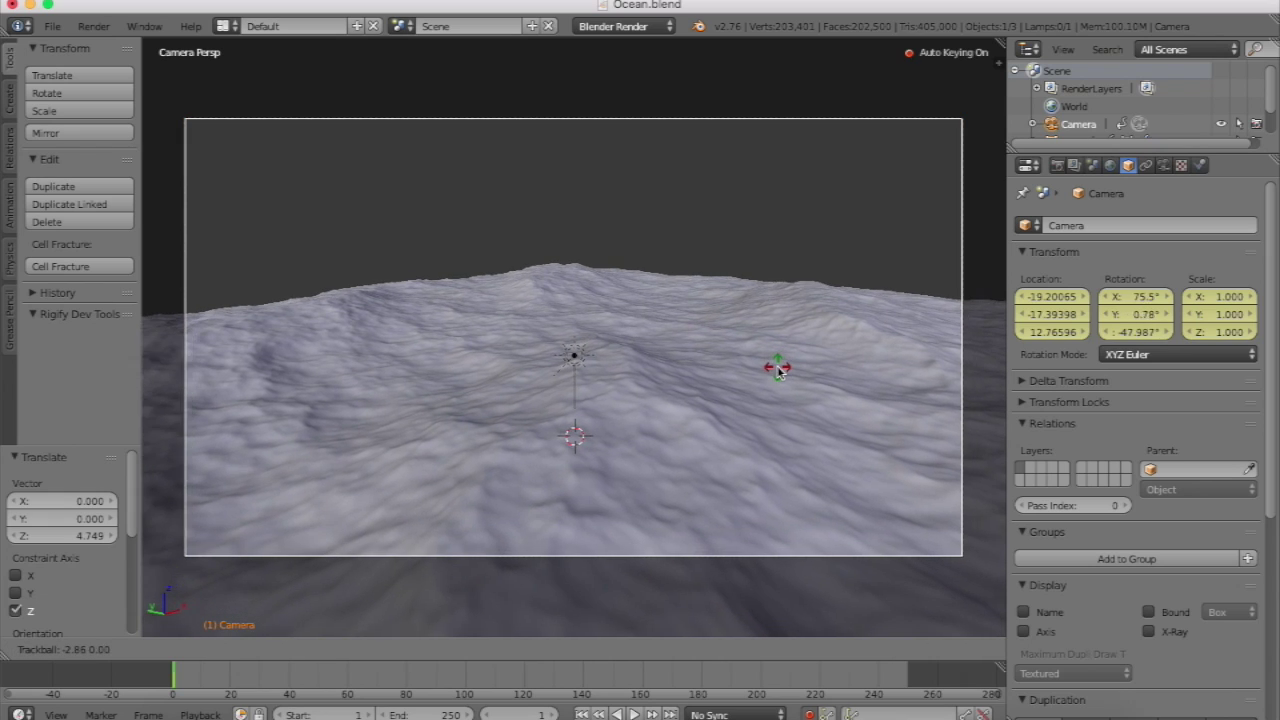
click(779, 364)
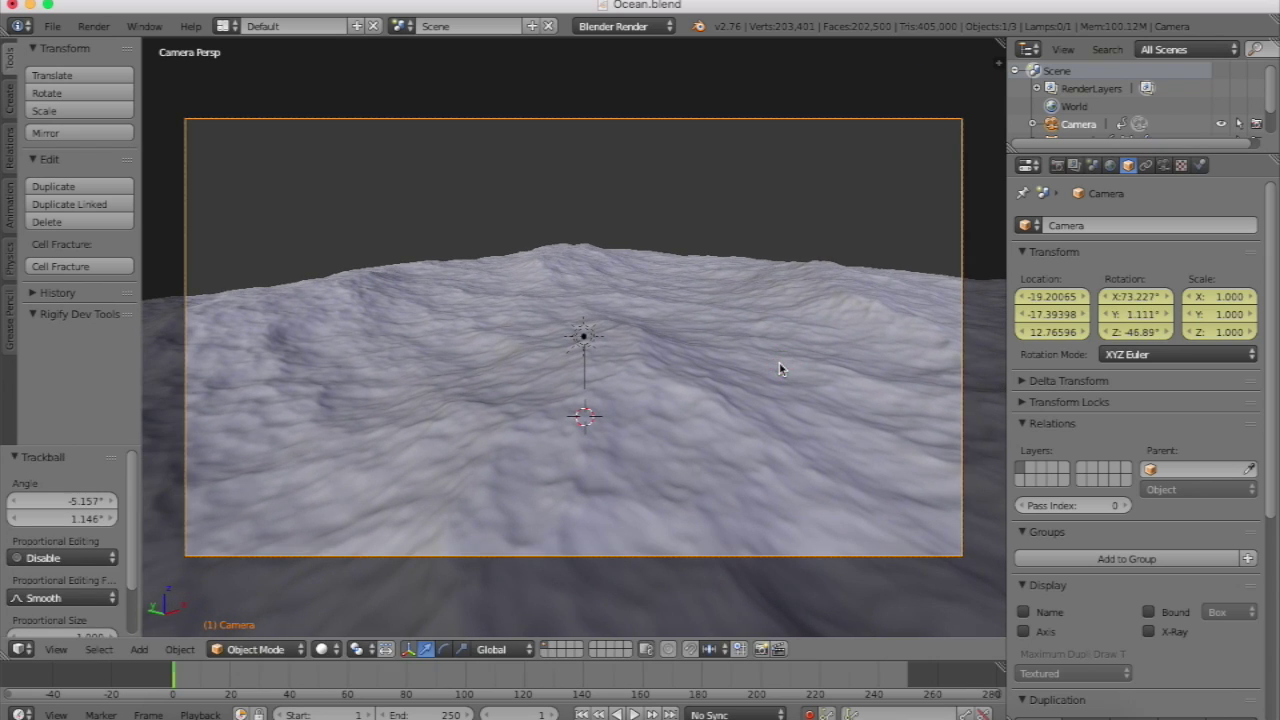
Enable World Mist and set its Depth to 75.
click(1110, 165)
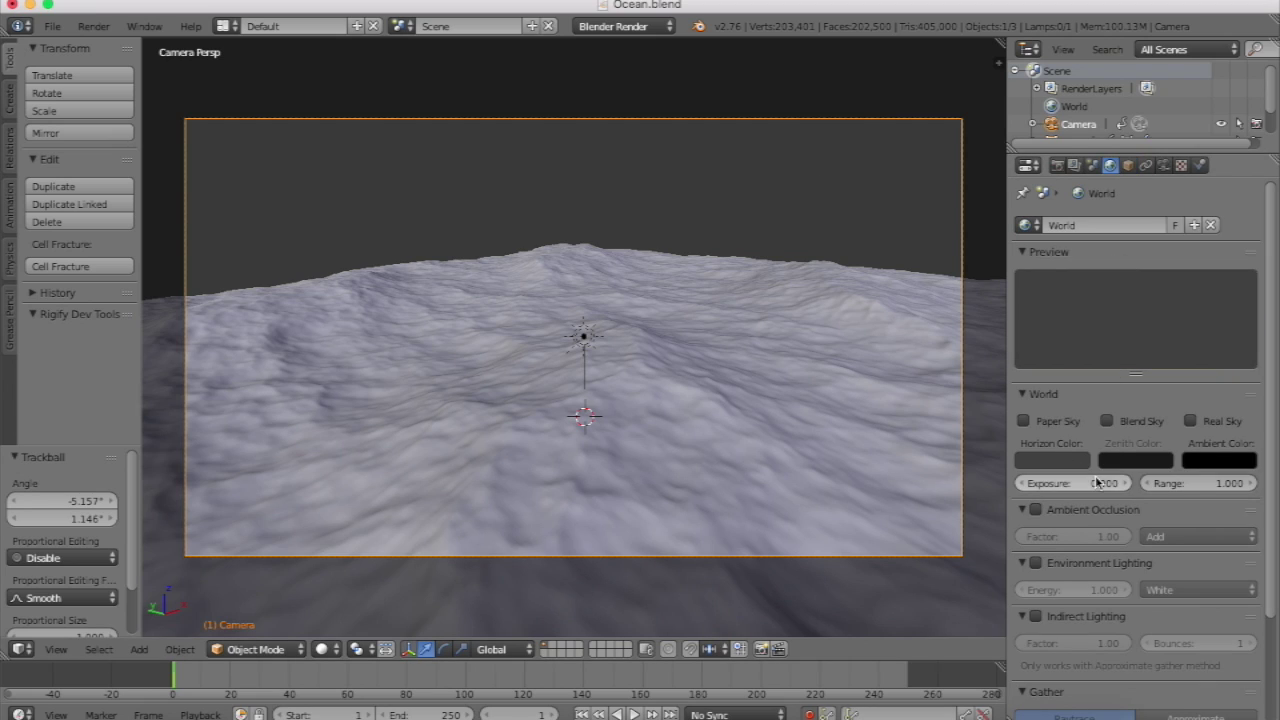
scroll(1097, 482, down, 3)
click(1038, 694)
click(1058, 694)
scroll(1060, 696, down, 2)
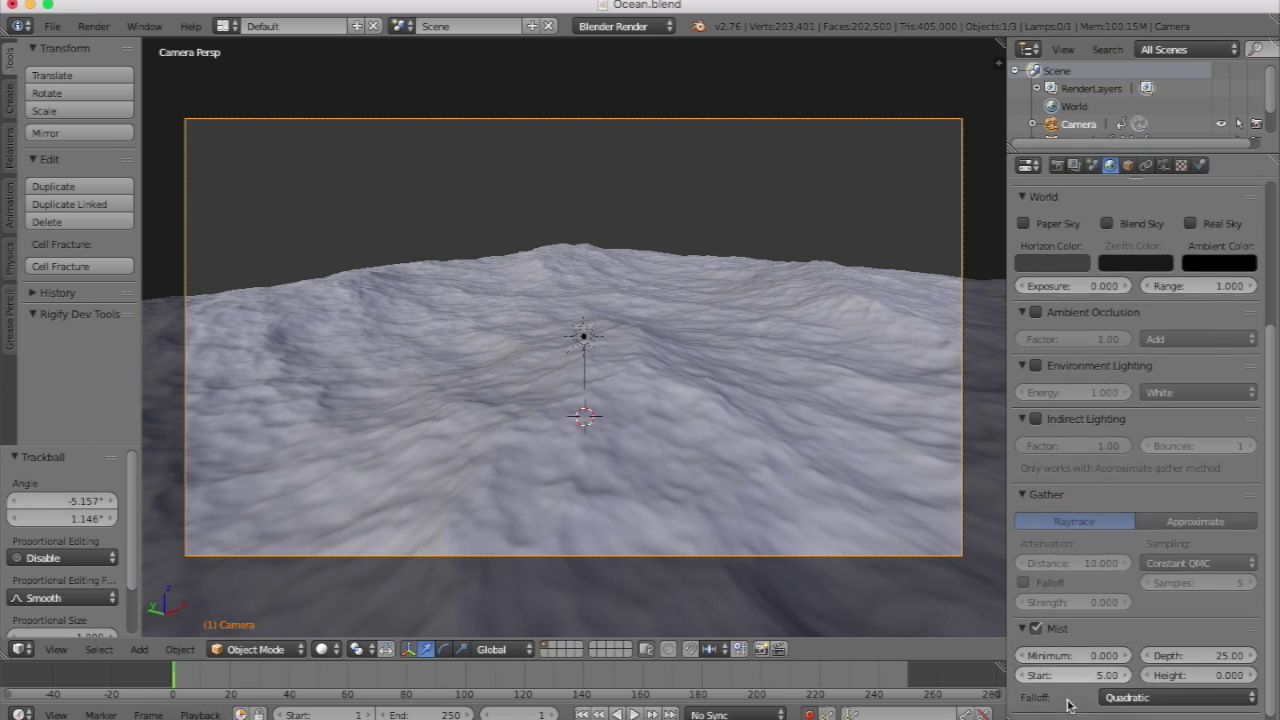
click(1190, 647)
text(75)
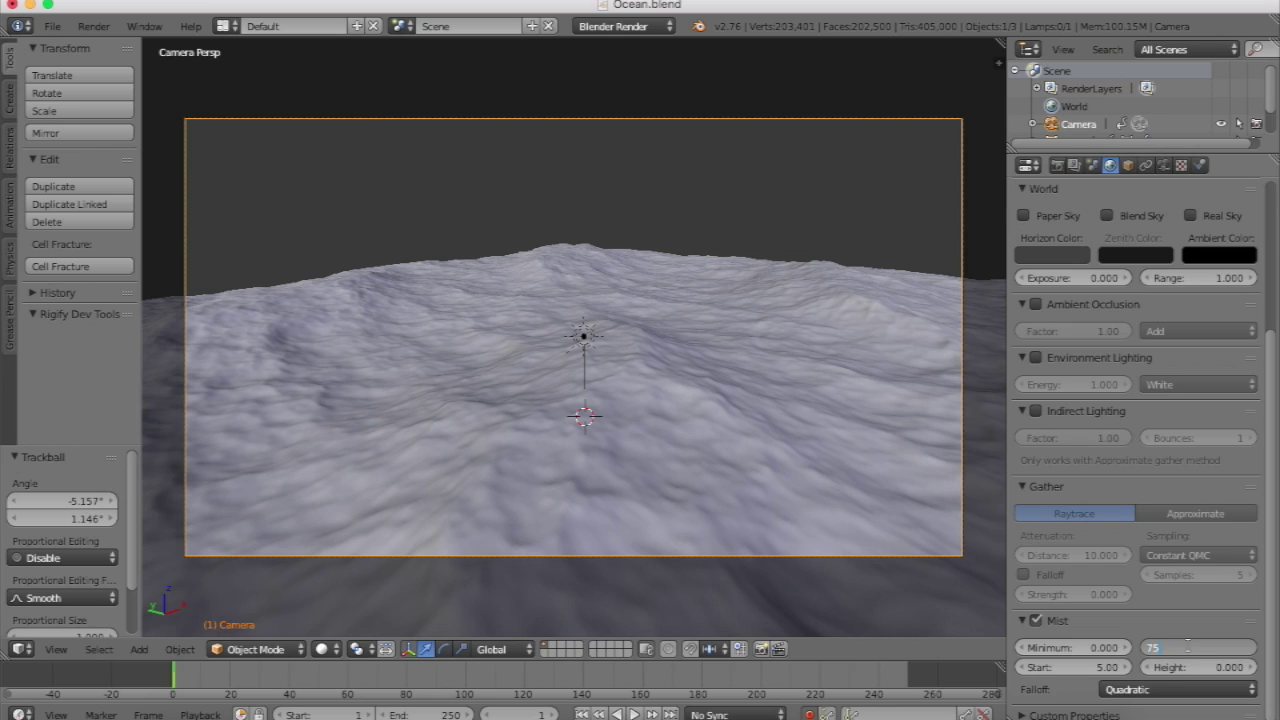
key(Return)
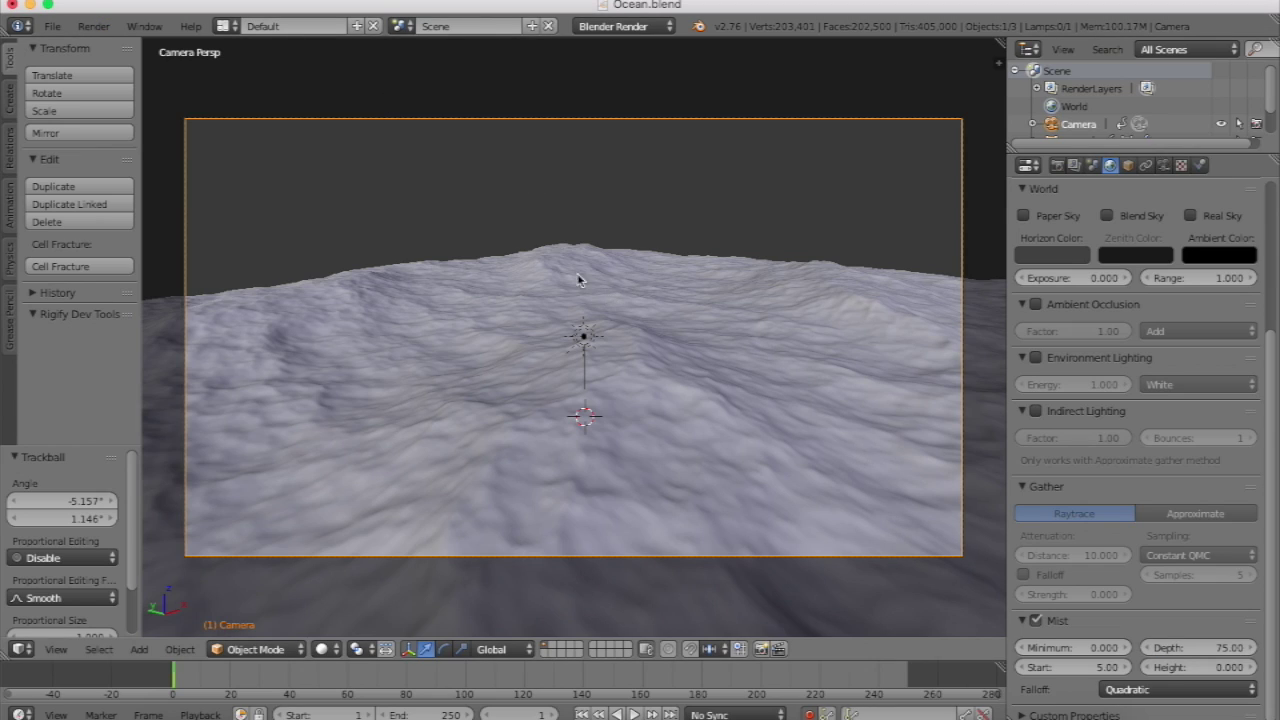
Render a test image, set mist Depth 125 and Start 15, and restore the 3D View.
click(94, 26)
click(98, 48)
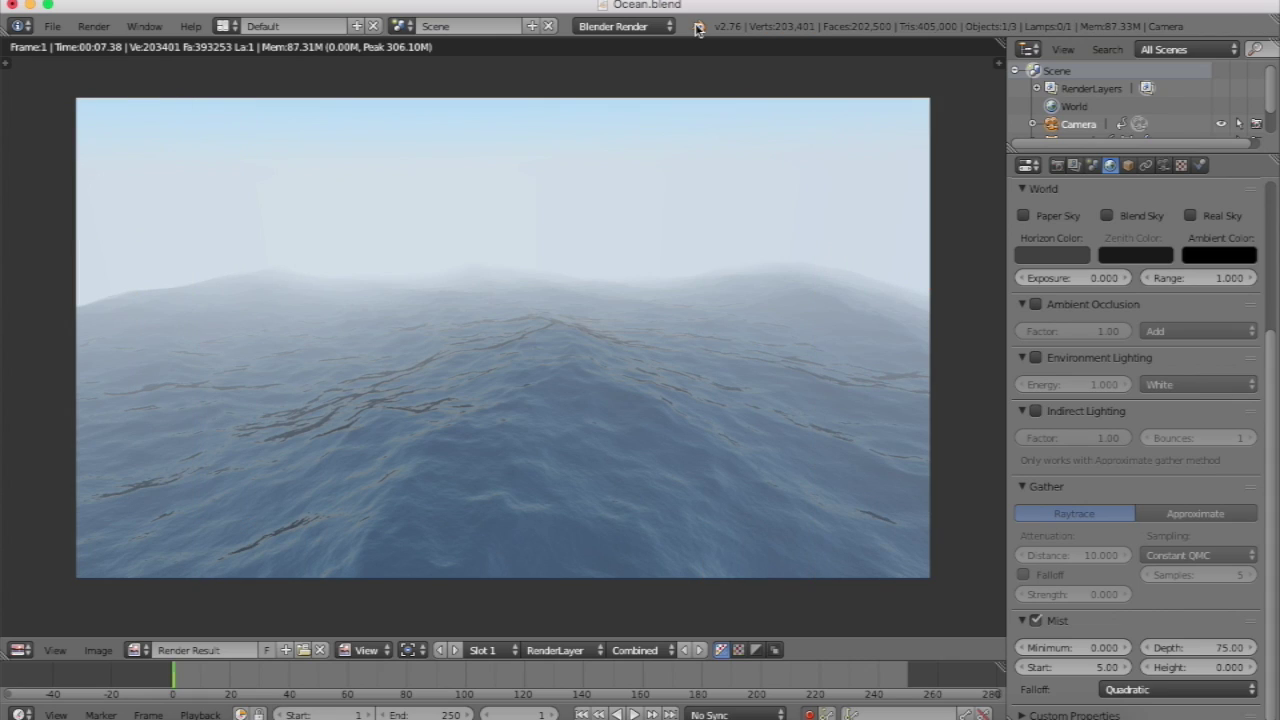
click(1210, 647)
text(12)
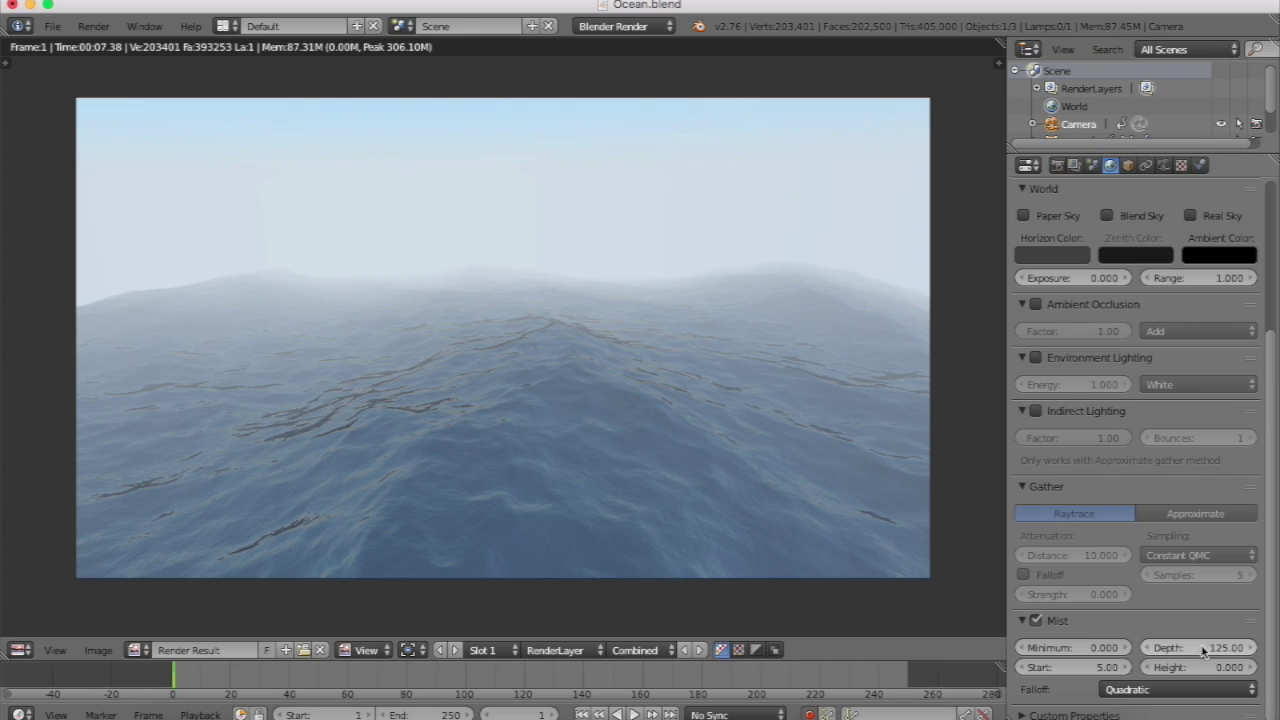
key(Return)
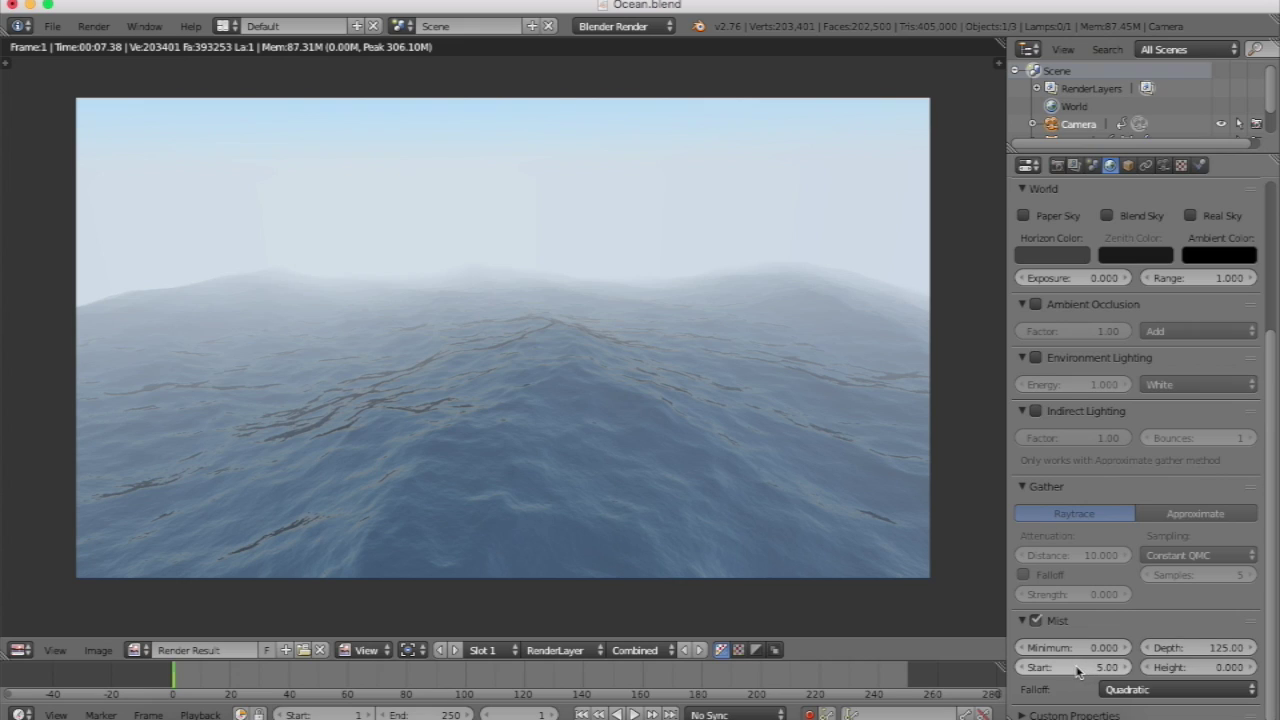
click(1078, 668)
text(15)
key(Return)
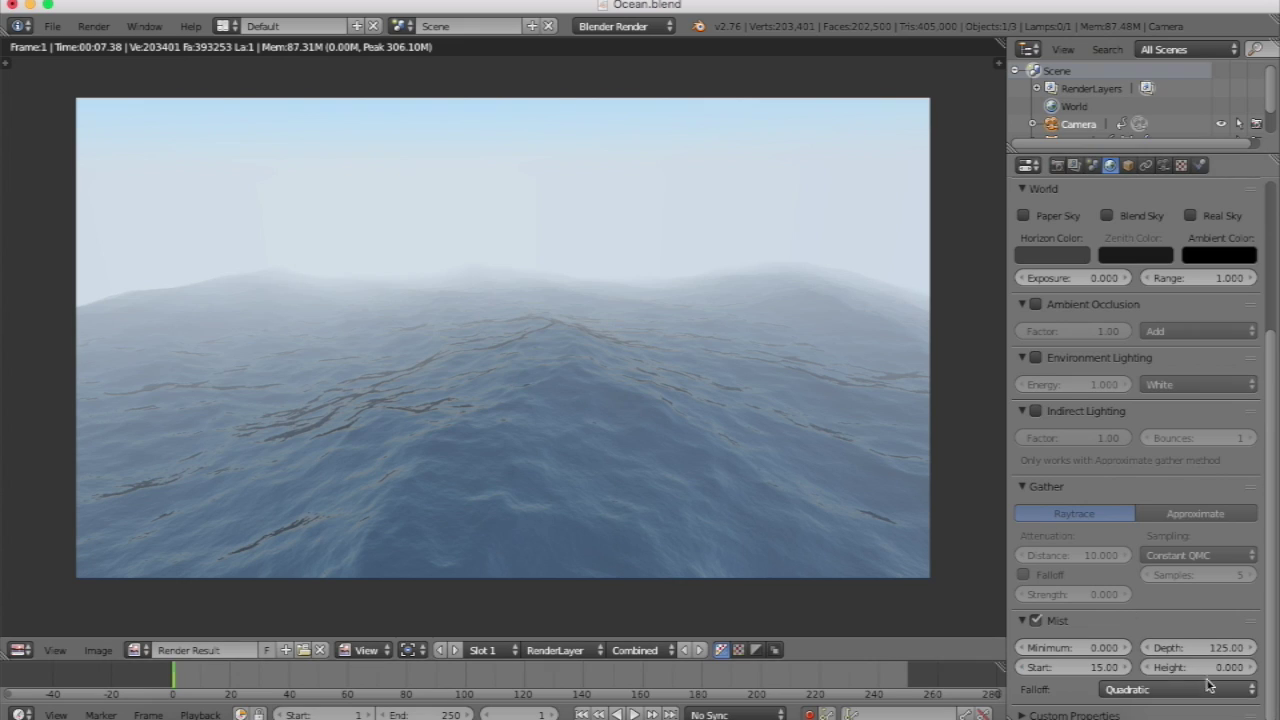
click(24, 649)
click(50, 629)
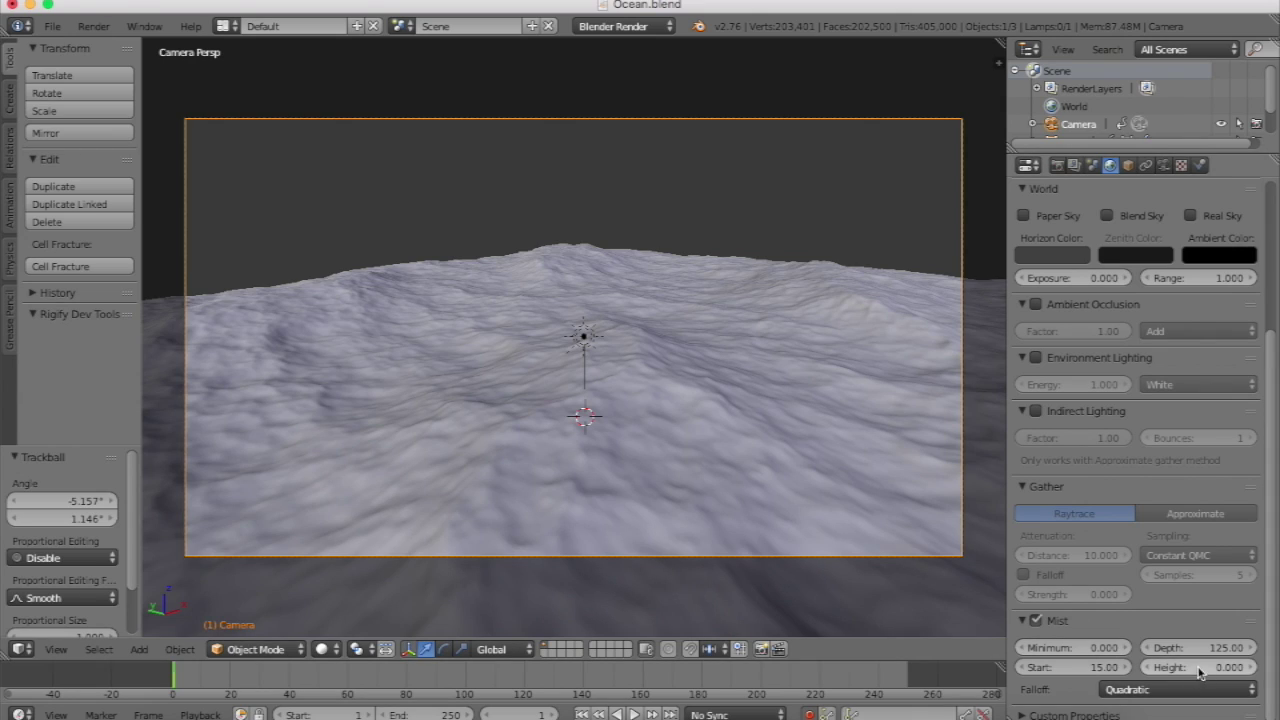
Set mist Height to 0.2 and preview it with Rendered shading through the camera.
click(1196, 667)
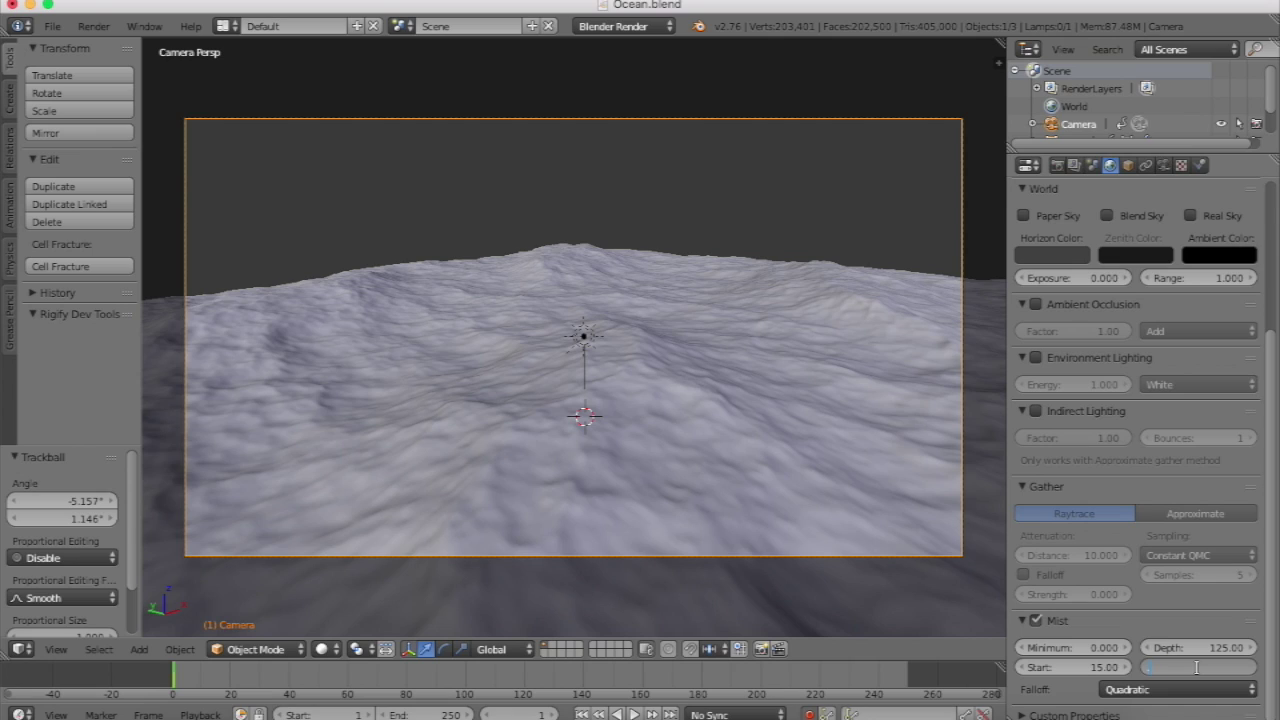
text(.2)
key(Return)
key(shift+z)
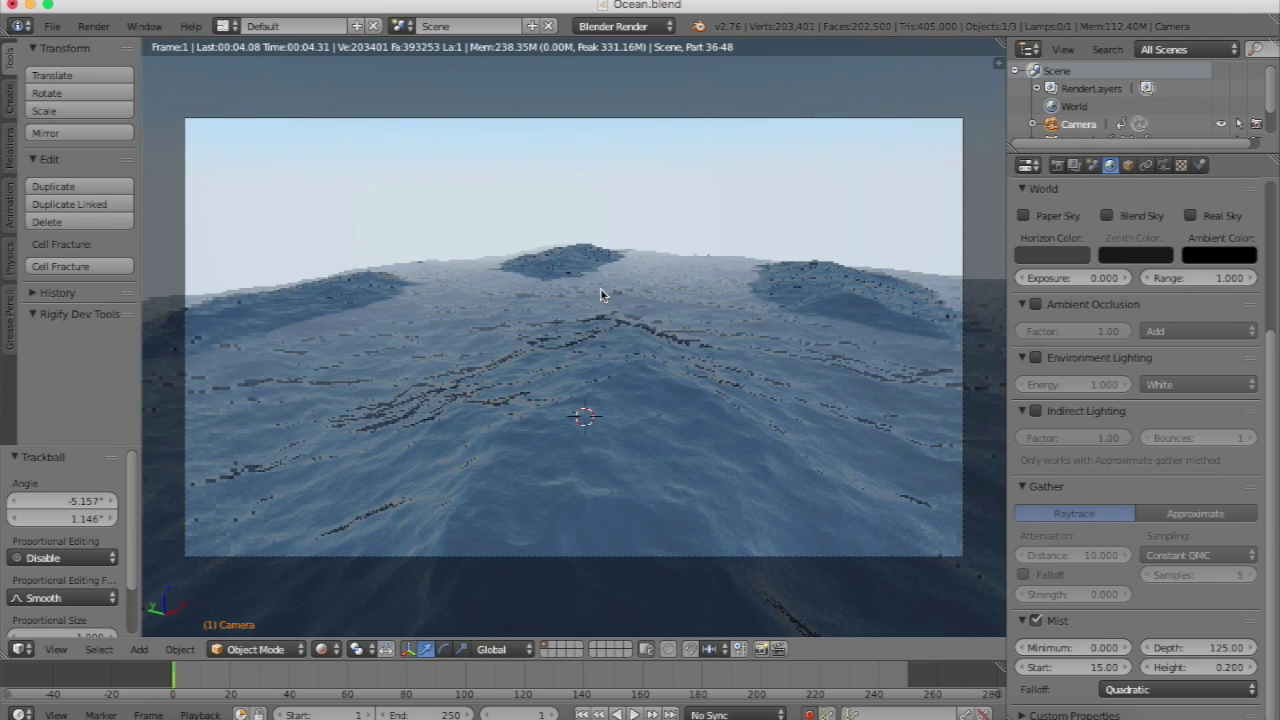
key(KP_0)
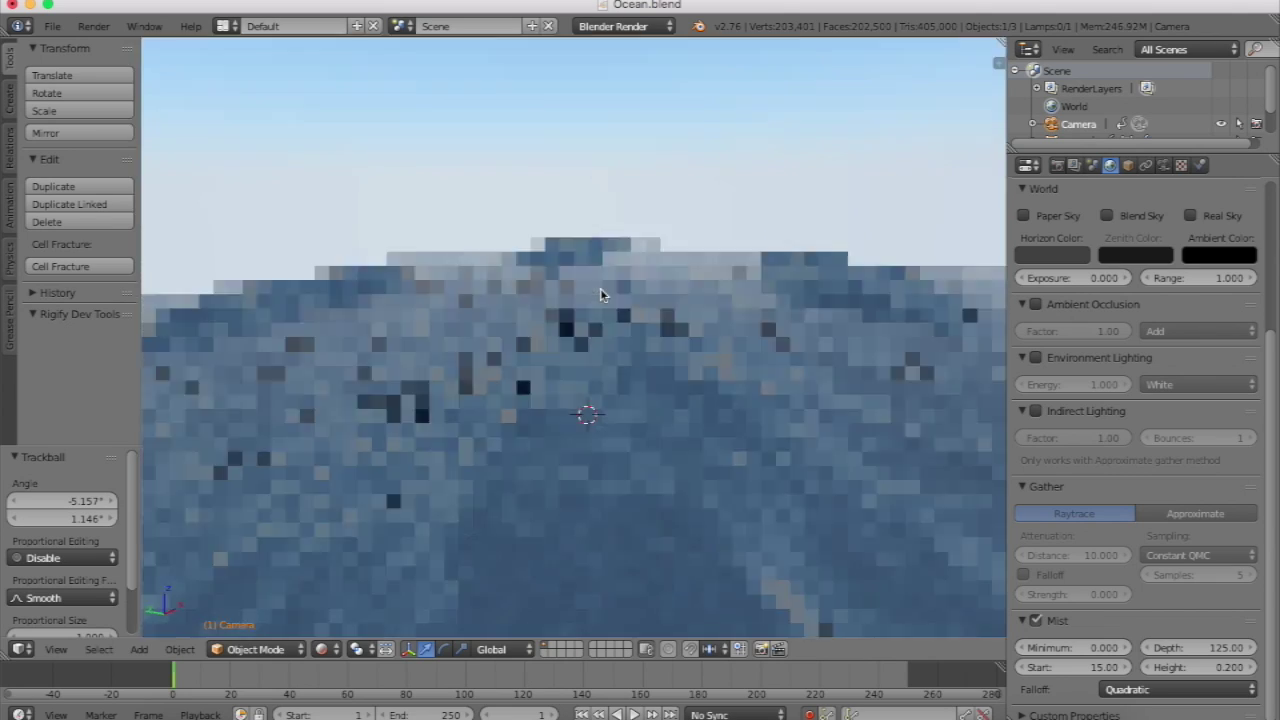
key(KP_0)
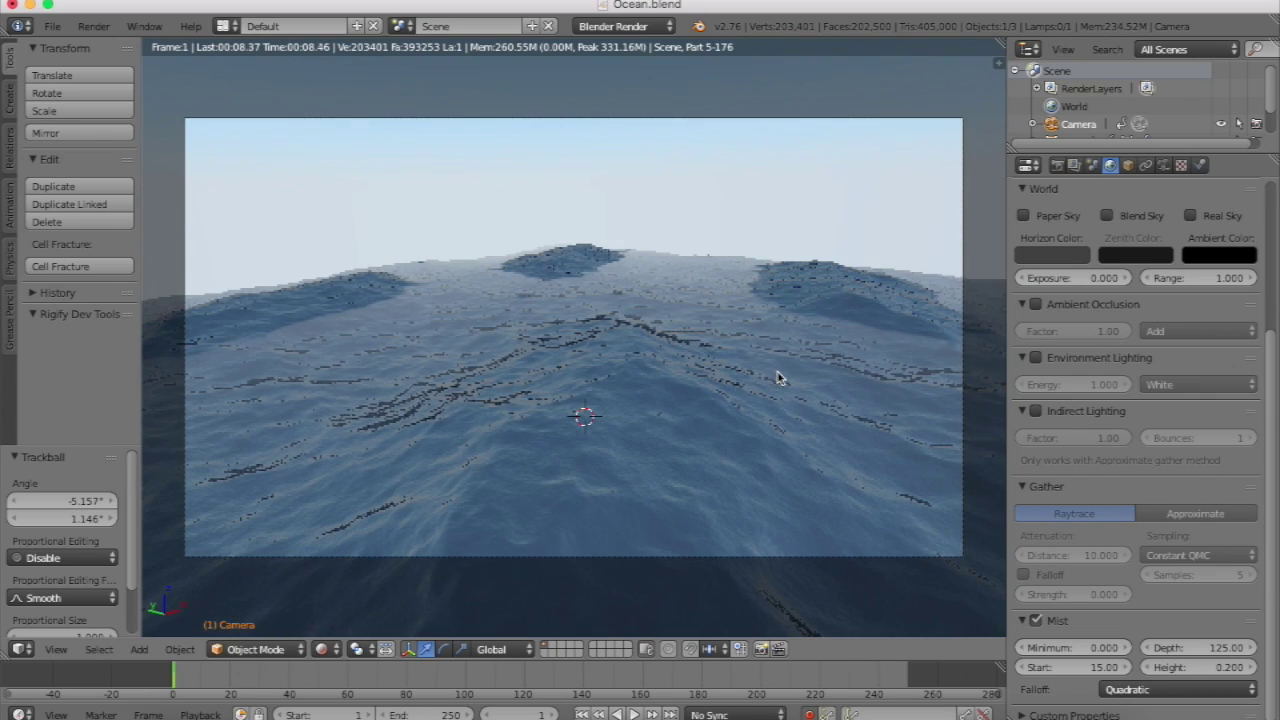
Reset the mist Height to 0.
click(1181, 667)
text(0)
key(Return)
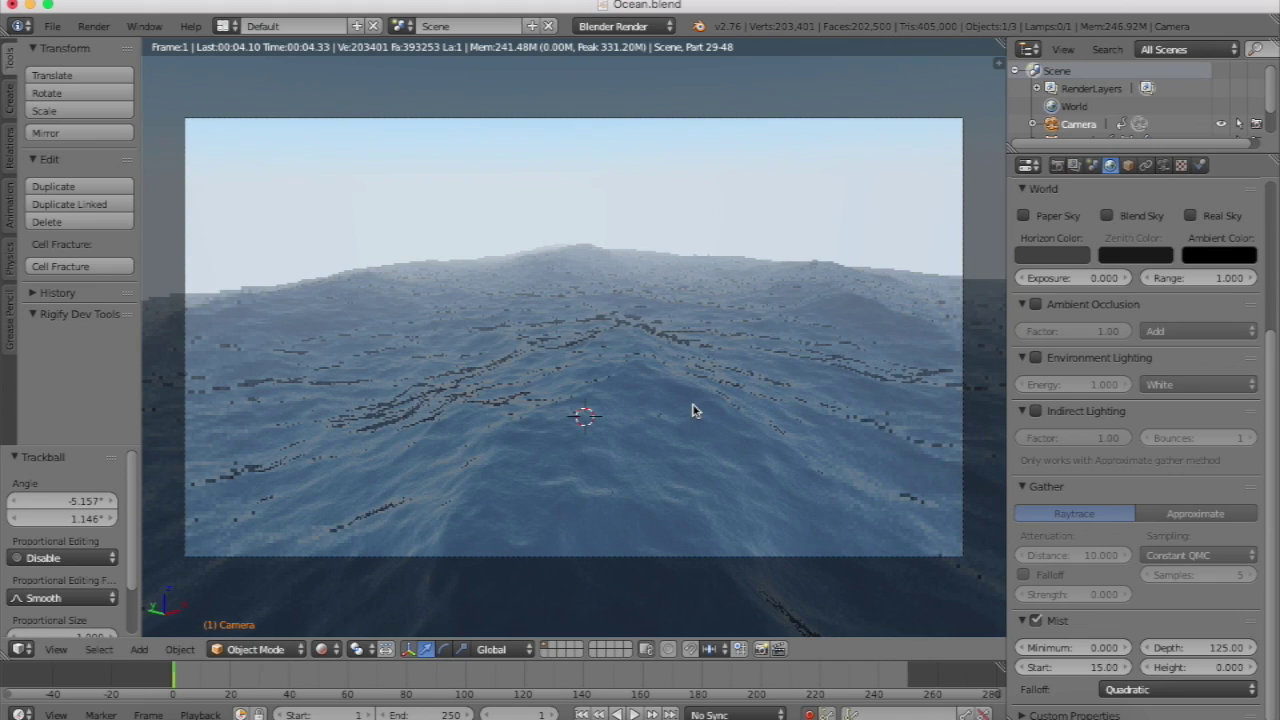
Start the final Render Image of the misty ocean through the camera.
click(90, 26)
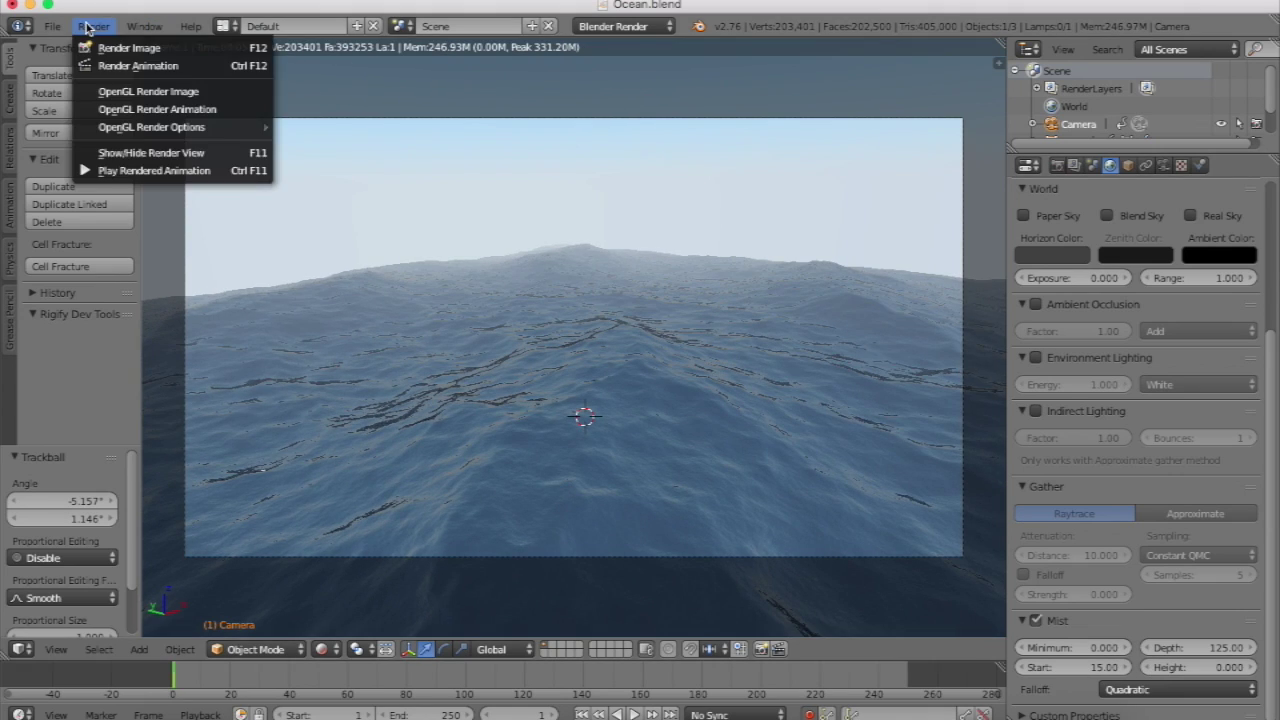
click(97, 50)
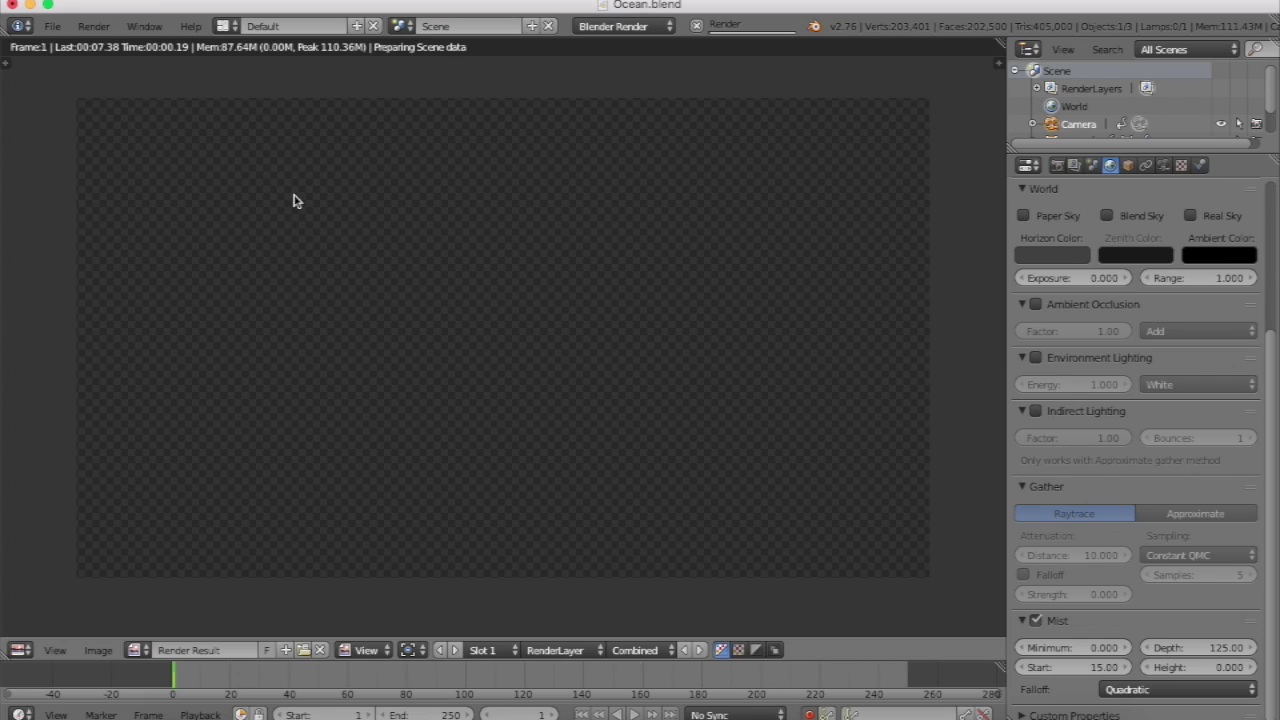